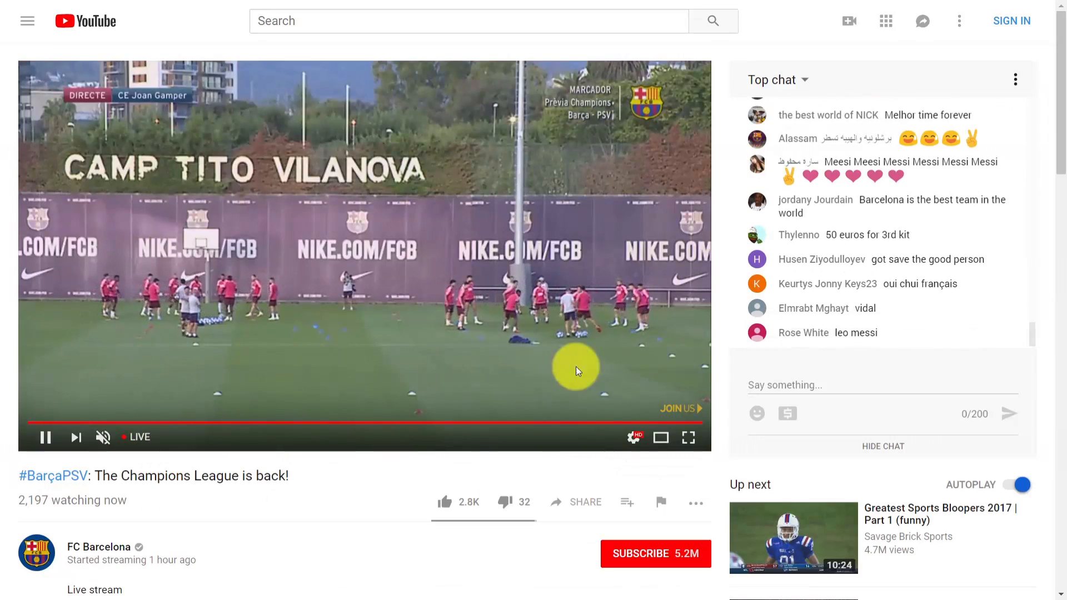
mouse_move(1058, 123)
mouse_down()
mouse_move(1058, 234)
mouse_move(1064, 111)
mouse_up()
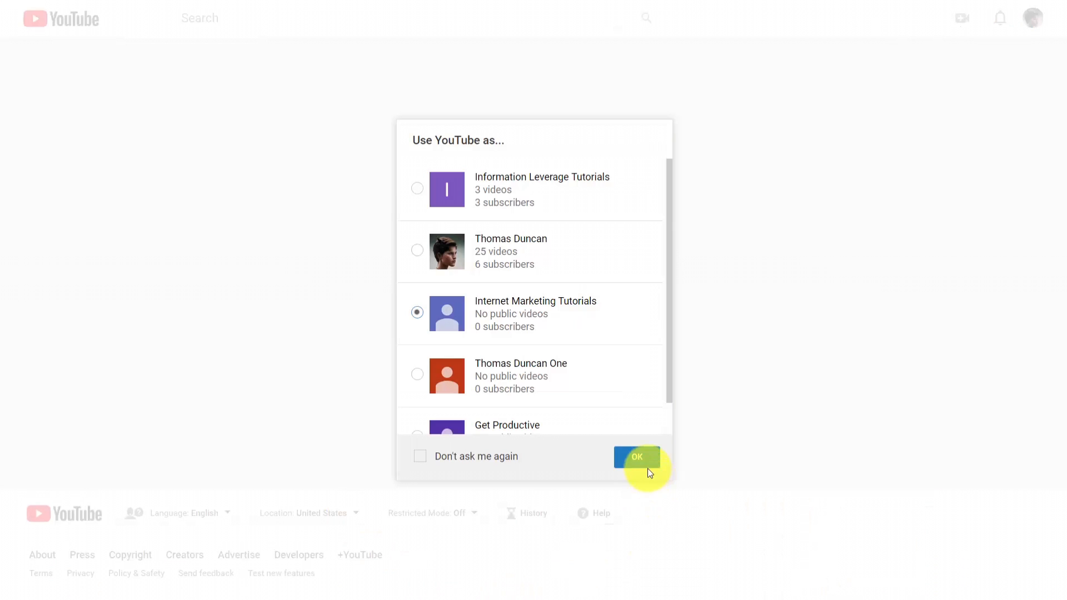
click(638, 457)
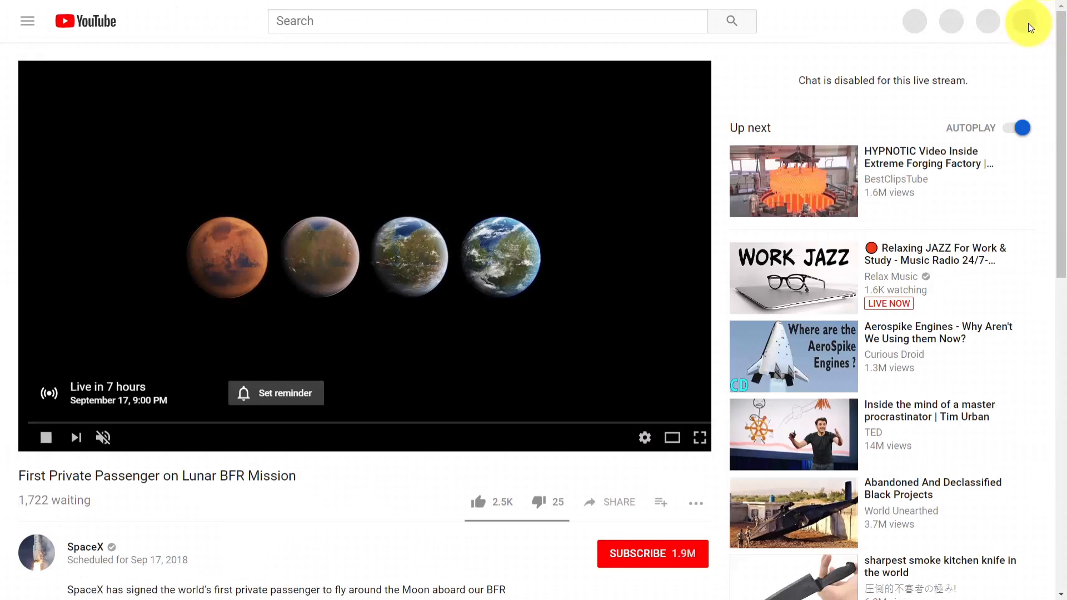
Open Creator Studio for the signed-in channel
click(1028, 22)
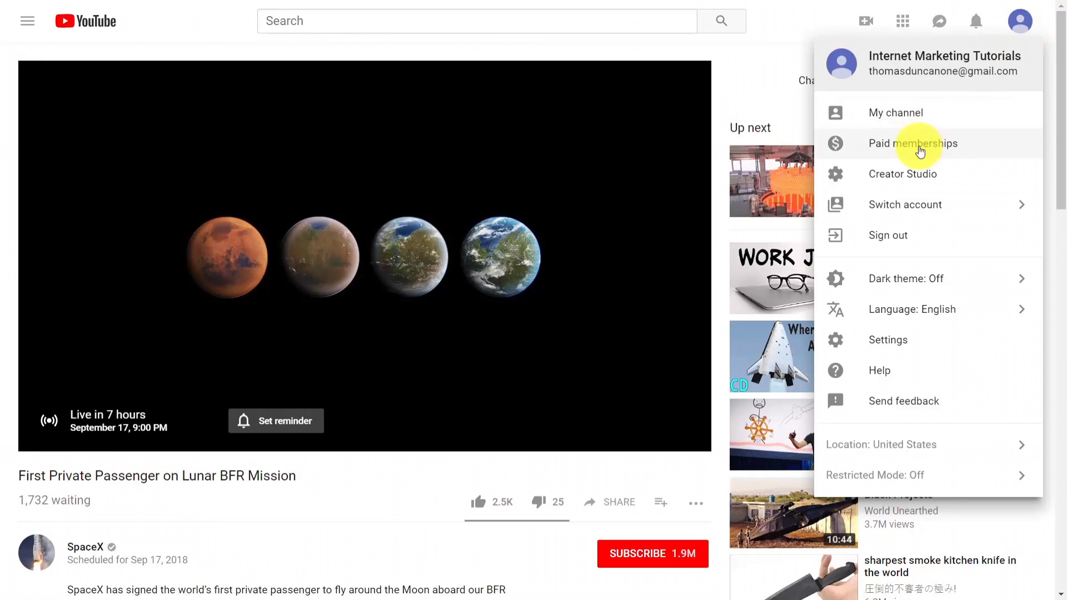
click(917, 177)
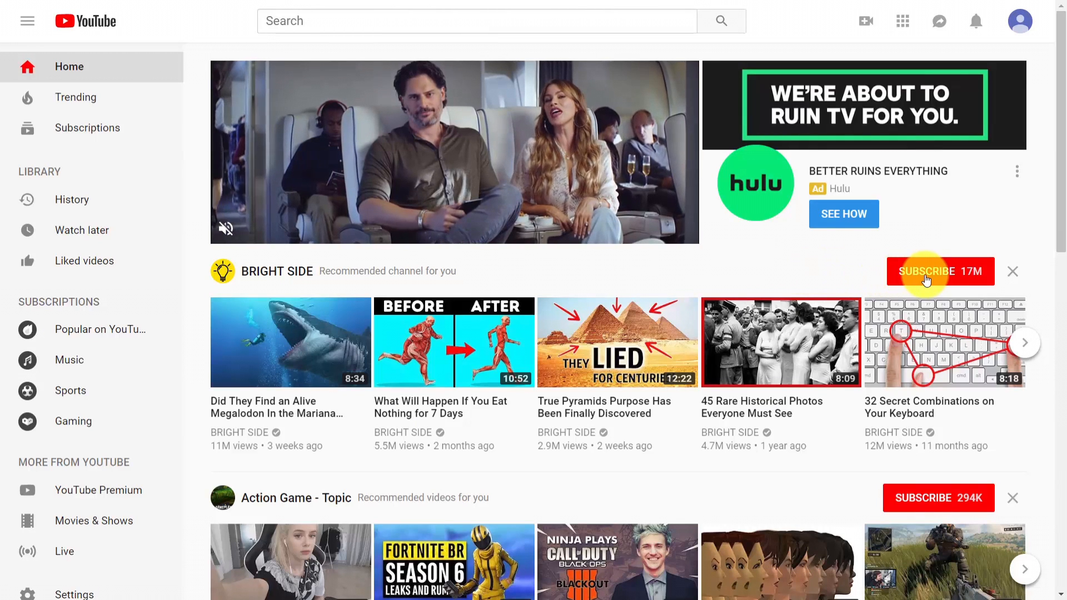
scroll(925, 280, down, 6)
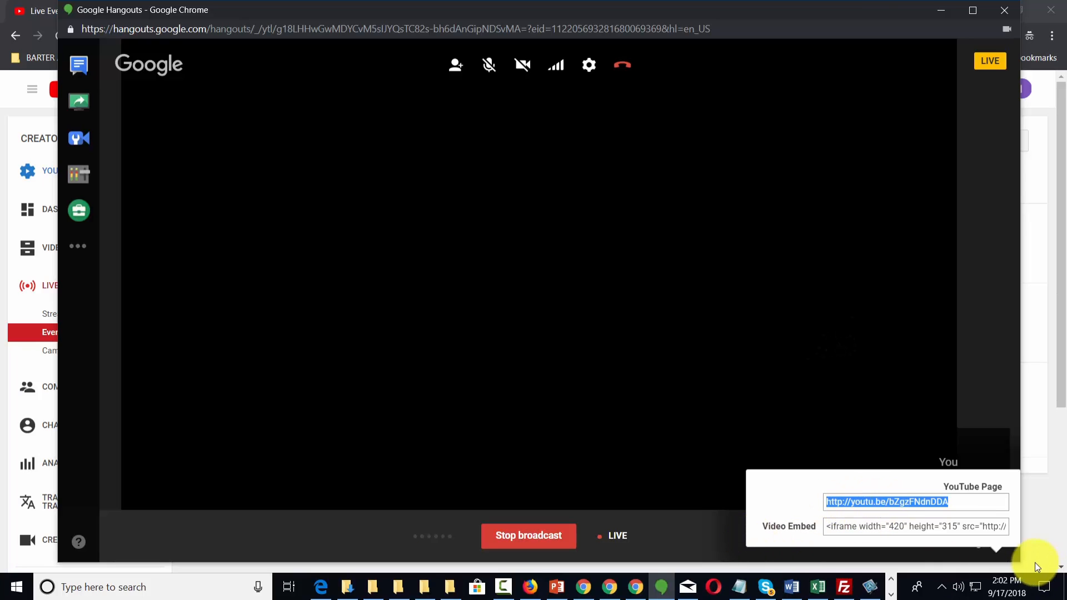
Look at the live Hangout broadcast's links for its YouTube page and video embed code
click(996, 550)
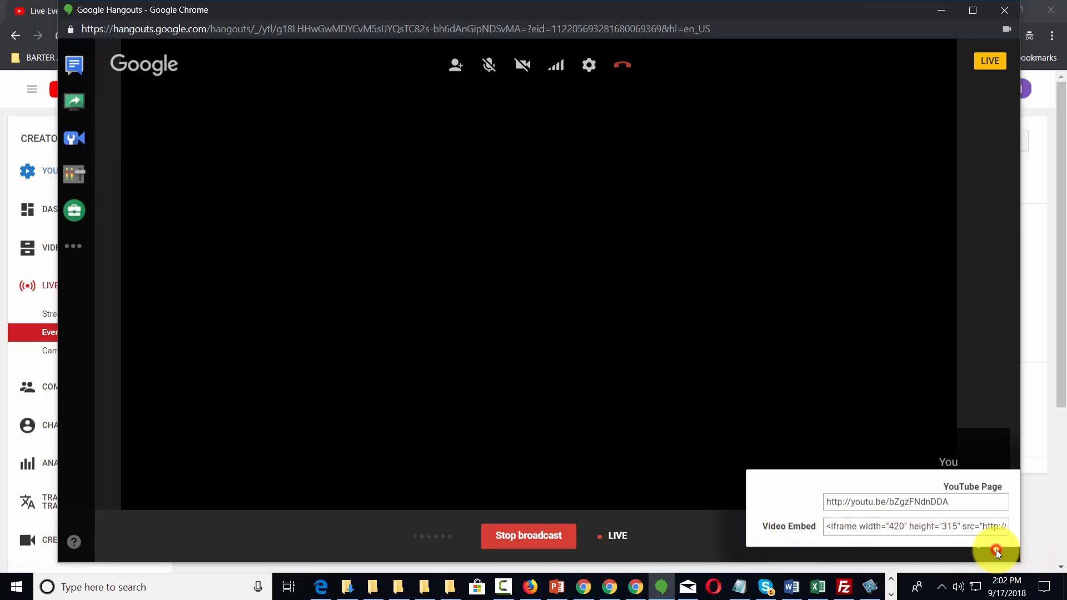
click(708, 524)
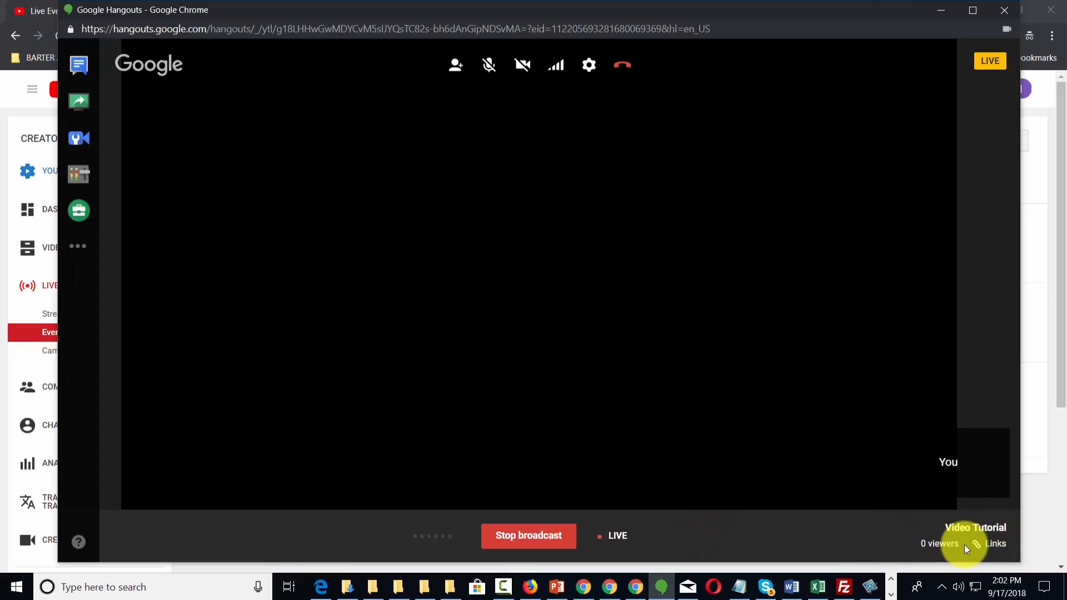
click(988, 543)
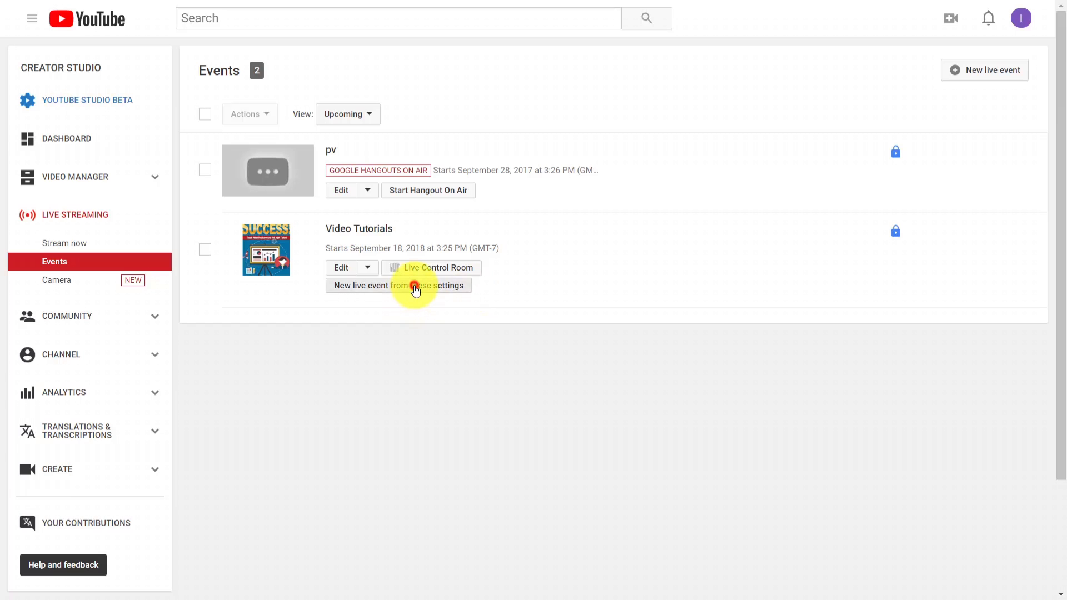
Create a new live event from the Video Tutorials event's settings, and start broadcasting the pv Hangout On Air
click(414, 286)
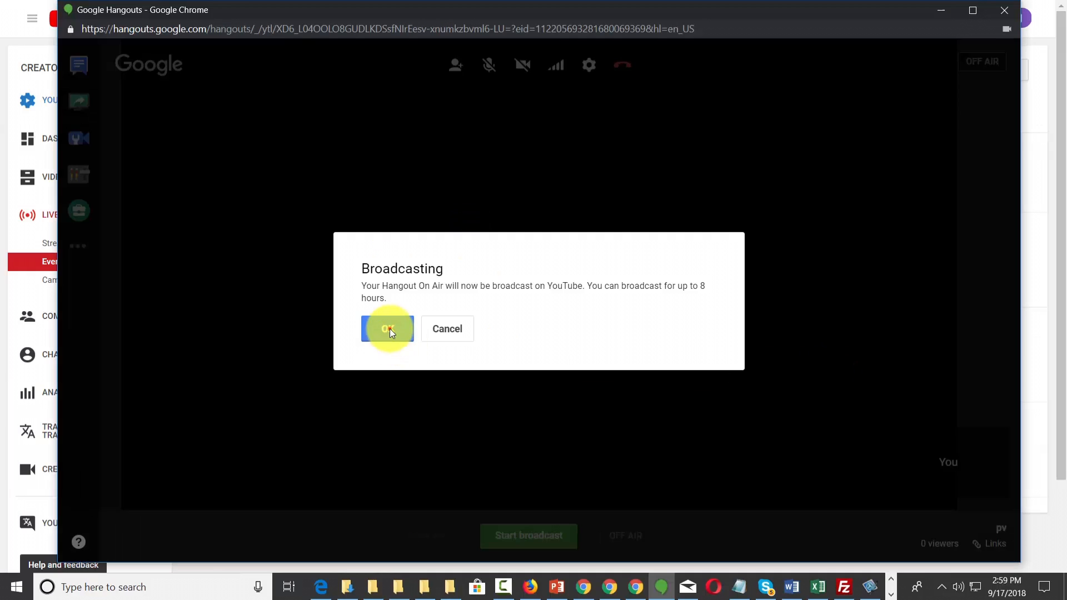
click(387, 328)
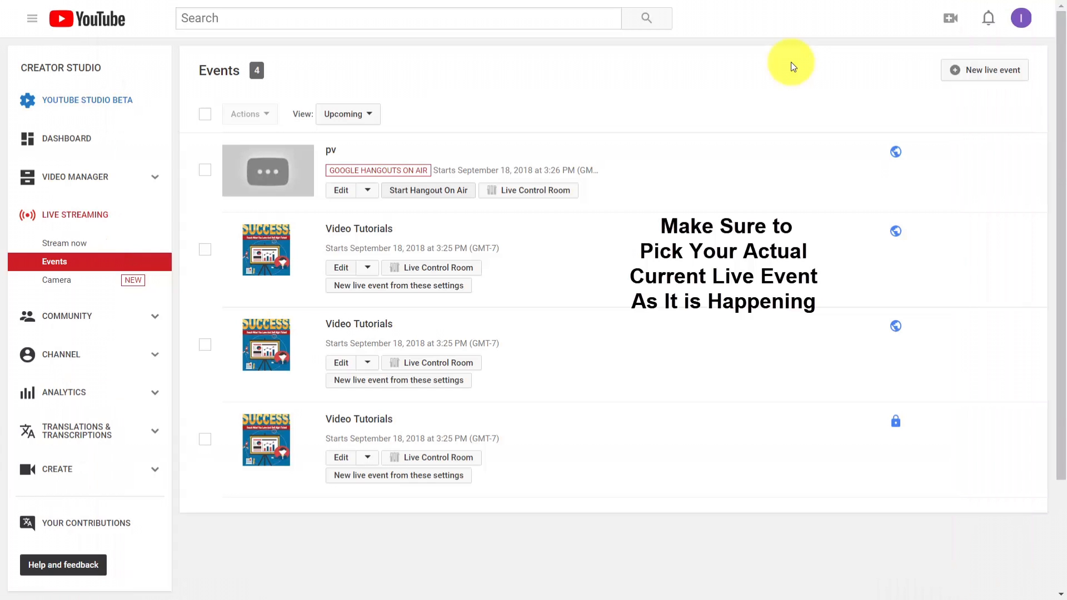
Go to the pv live event's watch page and bring up the embed code among its sharing options
click(337, 191)
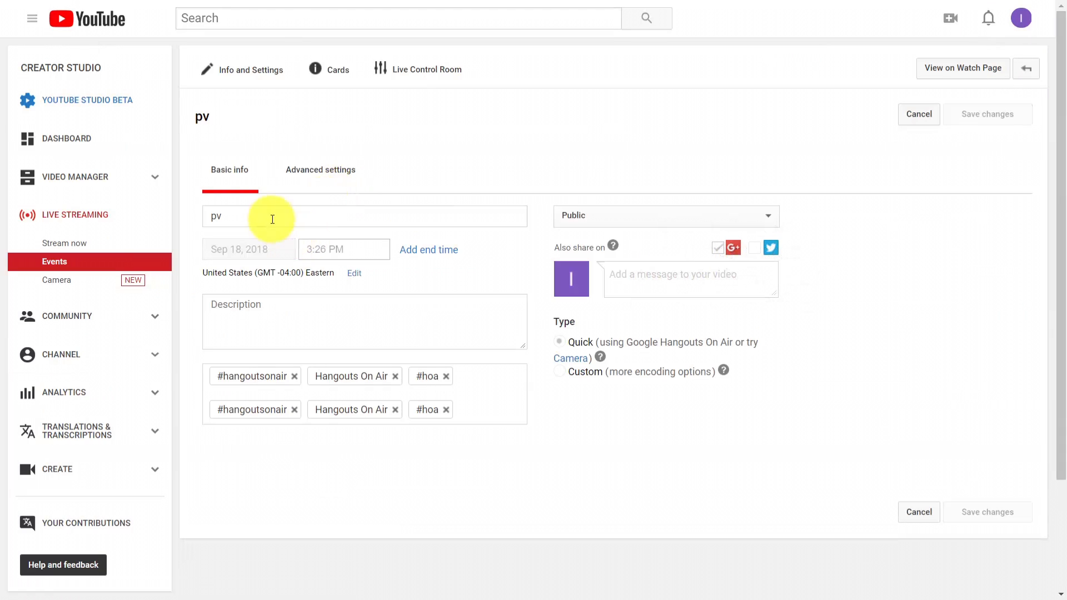
click(958, 73)
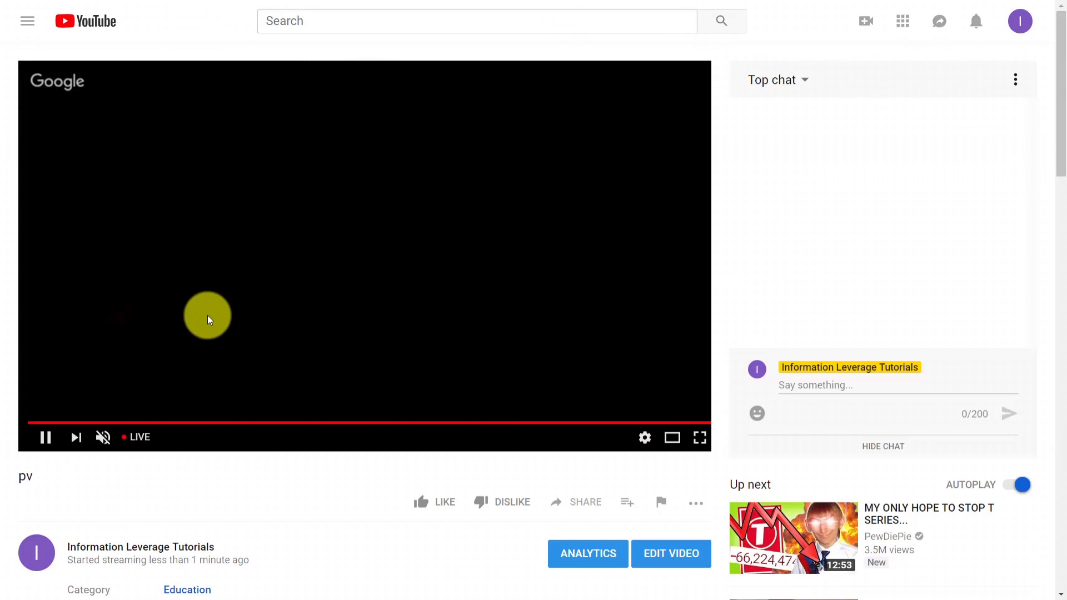
scroll(578, 436, down, 1)
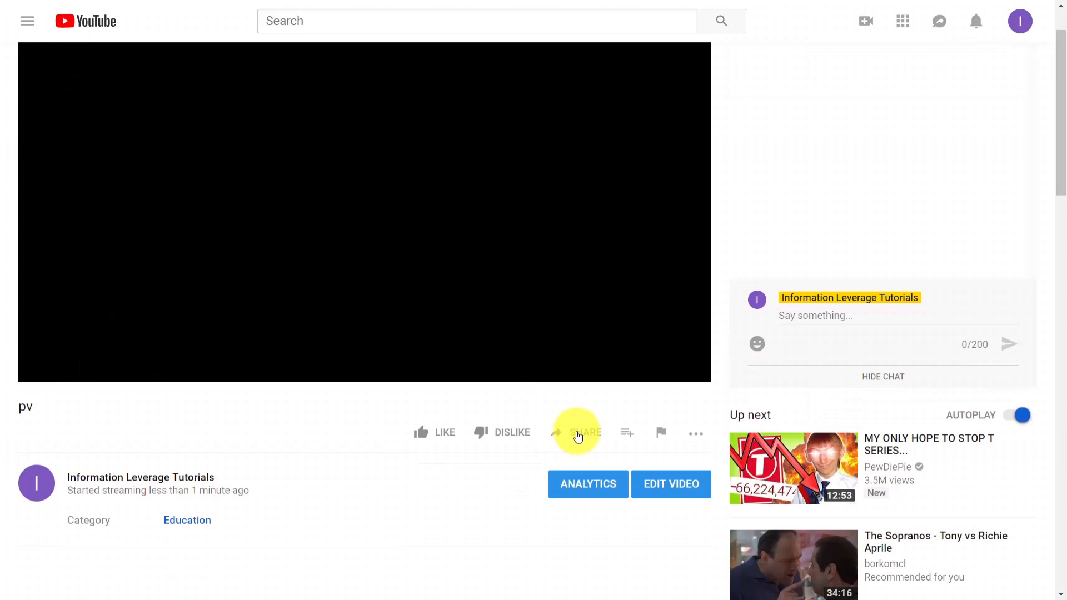
click(578, 434)
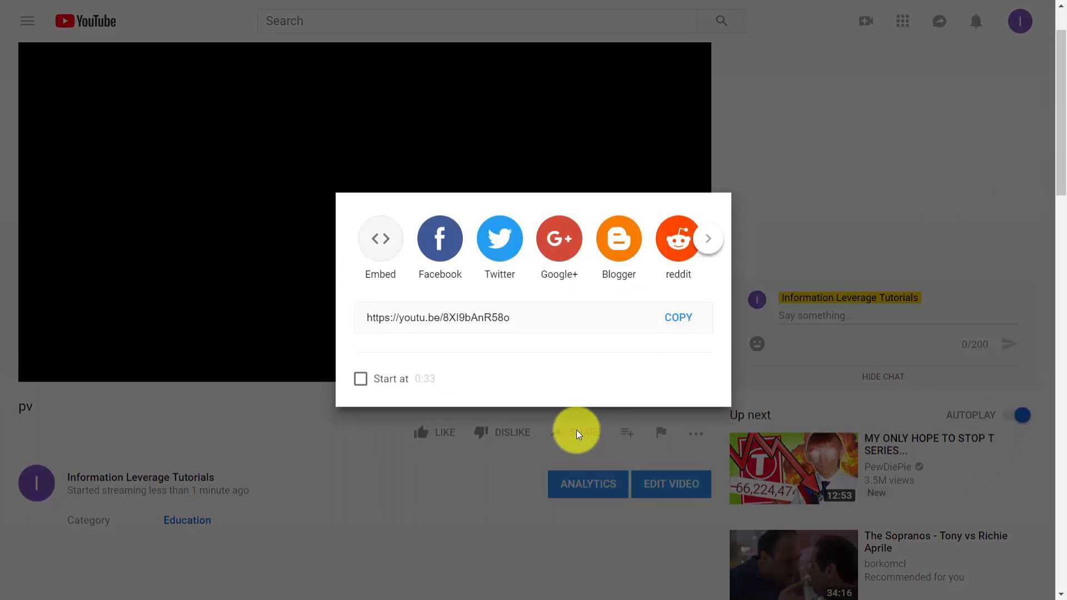
click(374, 245)
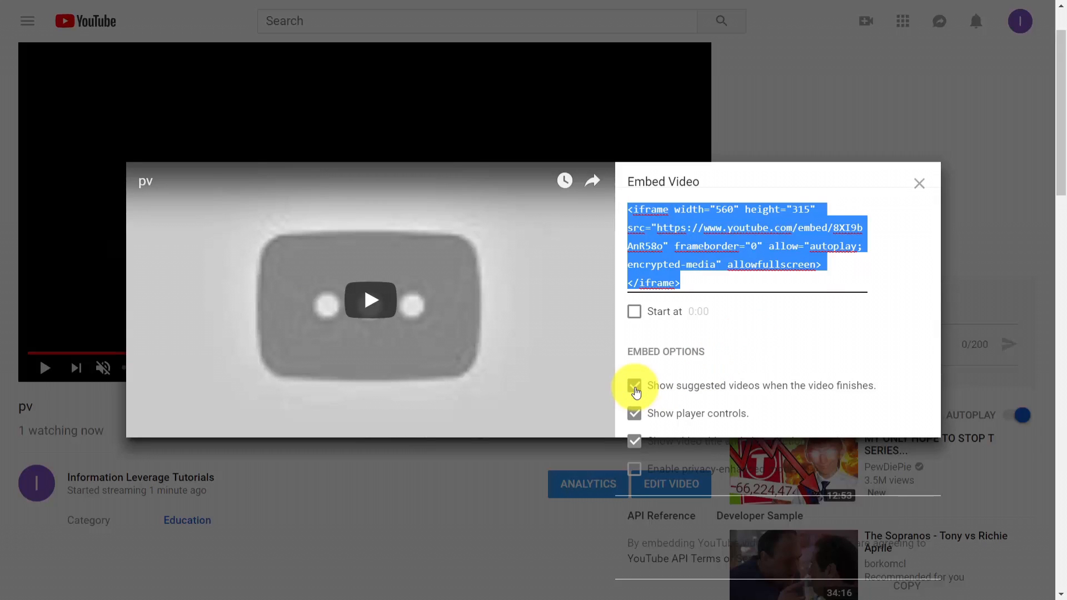
Turn off suggested videos and player controls for the embed, and copy the resulting iframe code
click(634, 385)
click(634, 412)
drag(731, 300, 626, 210)
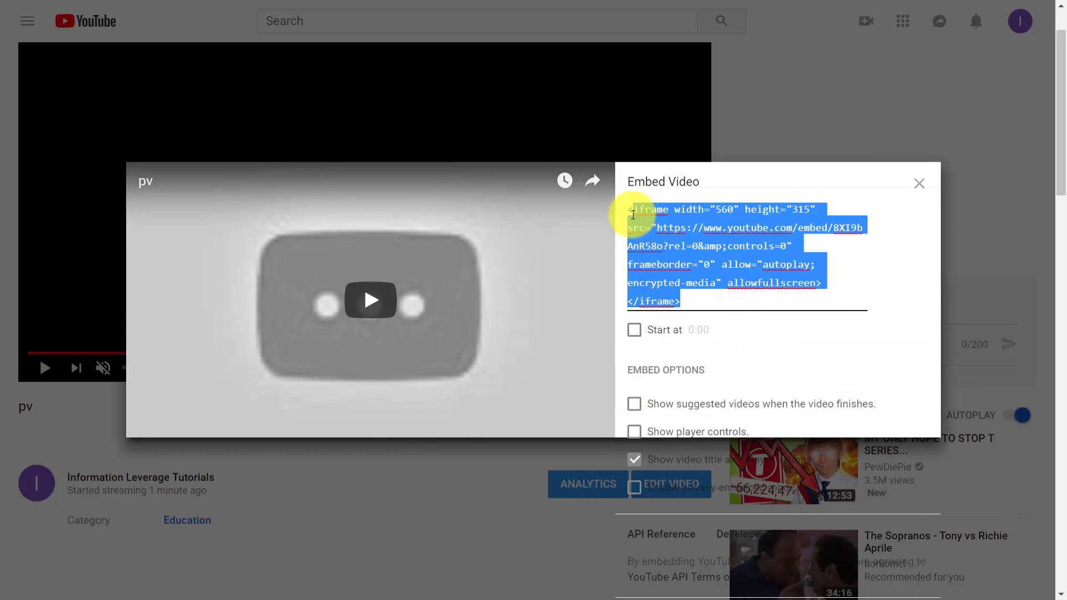
right_click(628, 217)
click(667, 268)
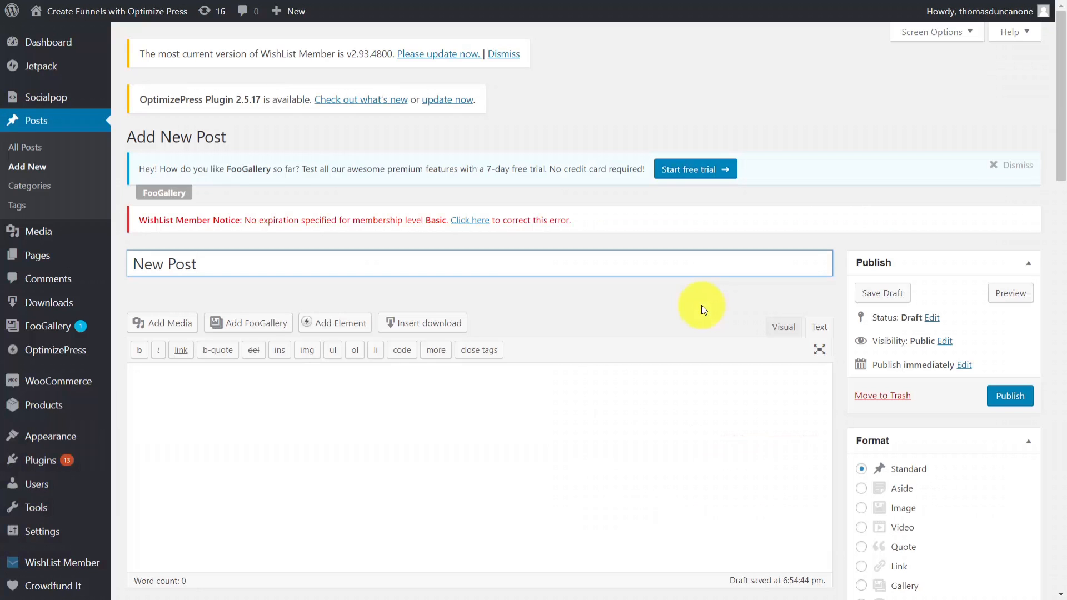
Insert the copied iframe code into the body of the WordPress post "New Post", wrapped in center tags
scroll(480, 205, down, 3)
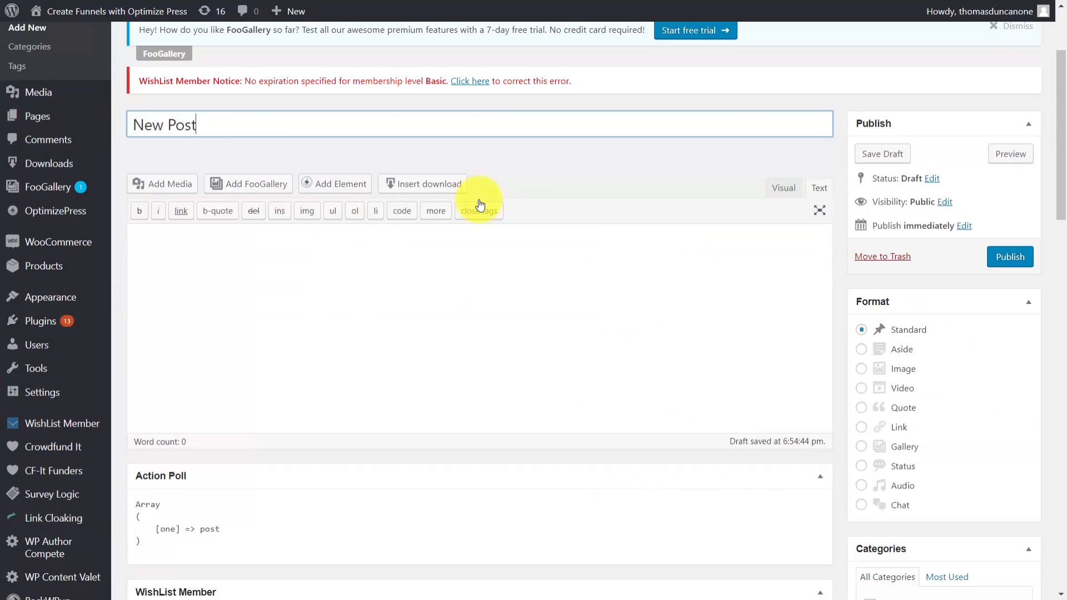
click(258, 246)
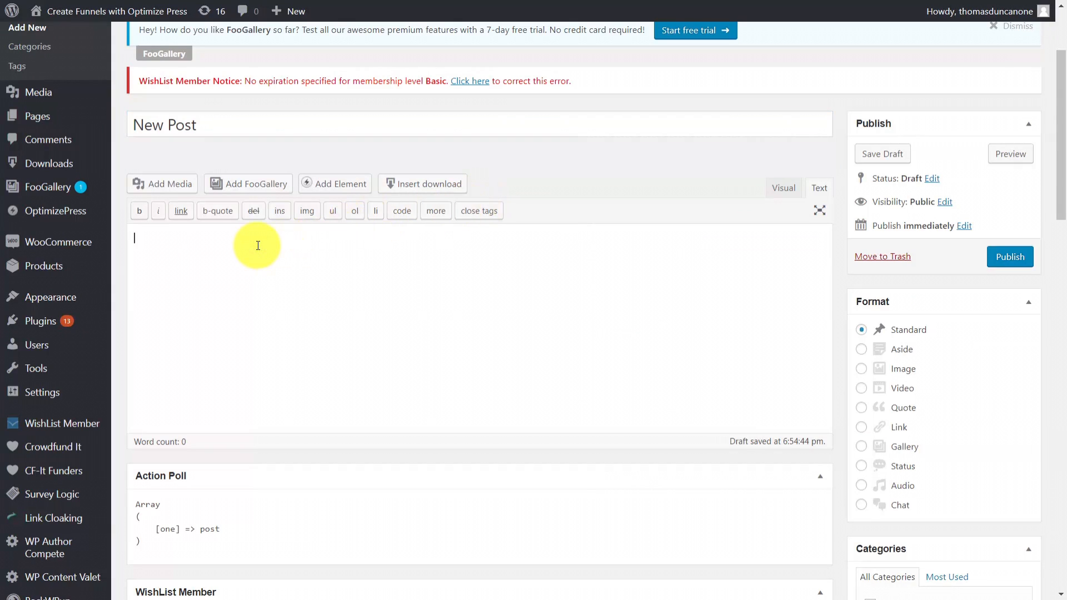
text(<cx)
key(ctrl+a)
key(ctrl+v)
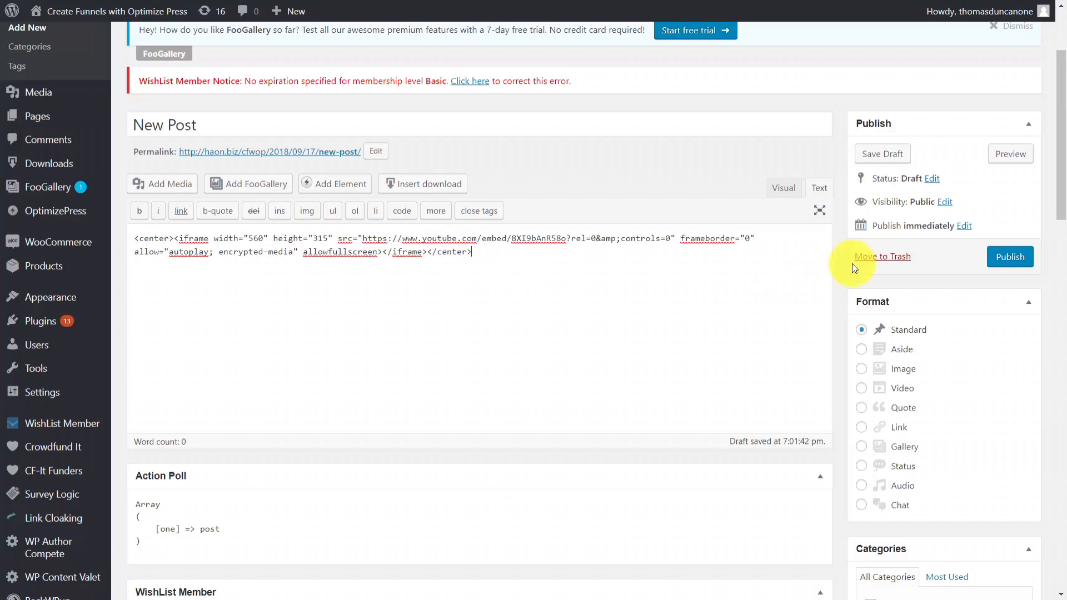
Publish the post and play the embedded pv video on the published page
click(995, 257)
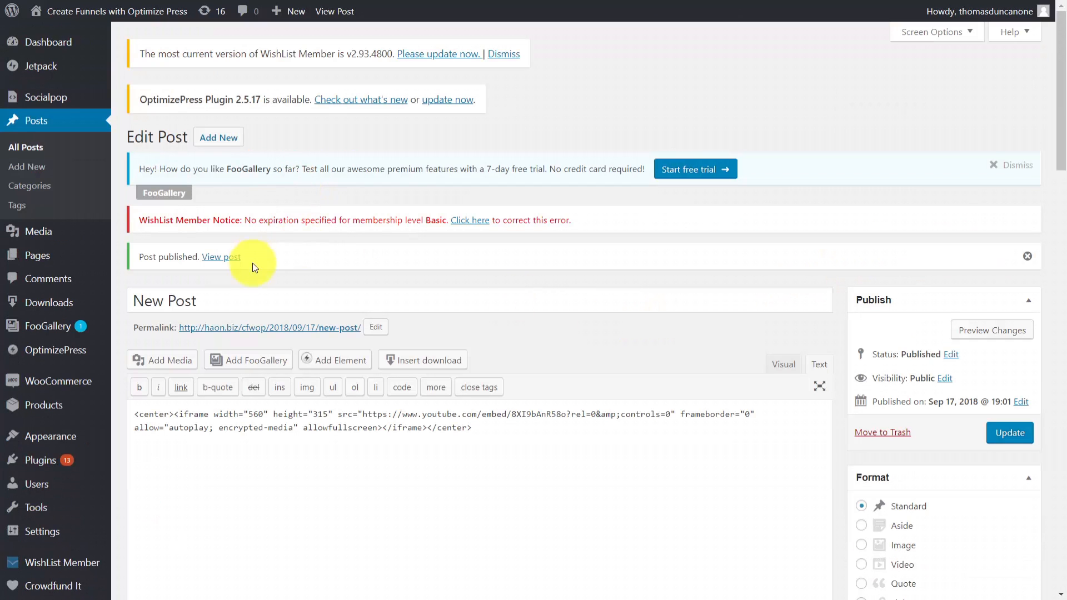
click(227, 257)
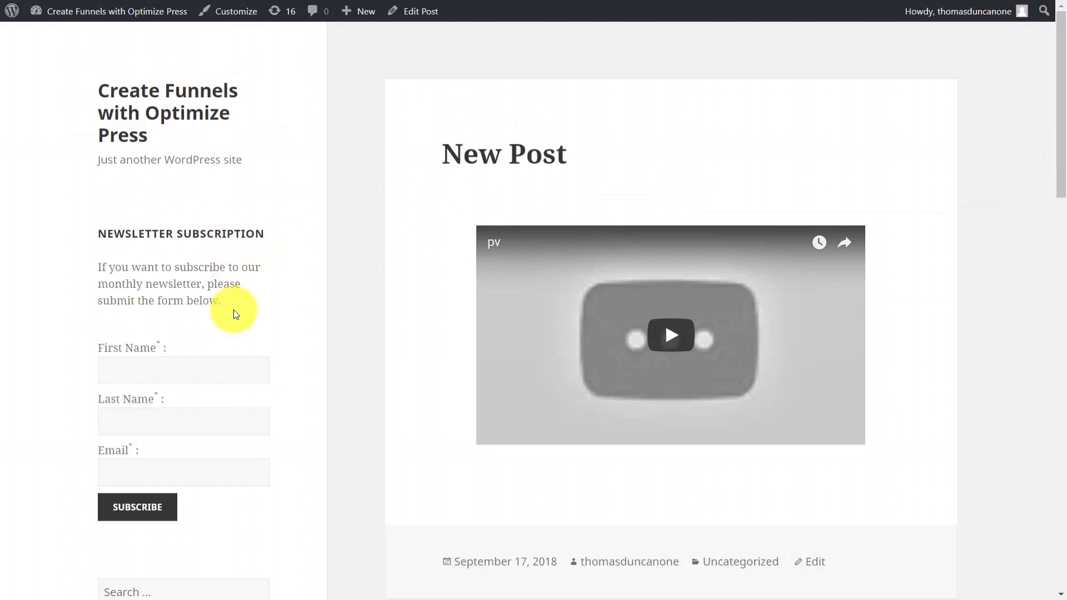
click(669, 339)
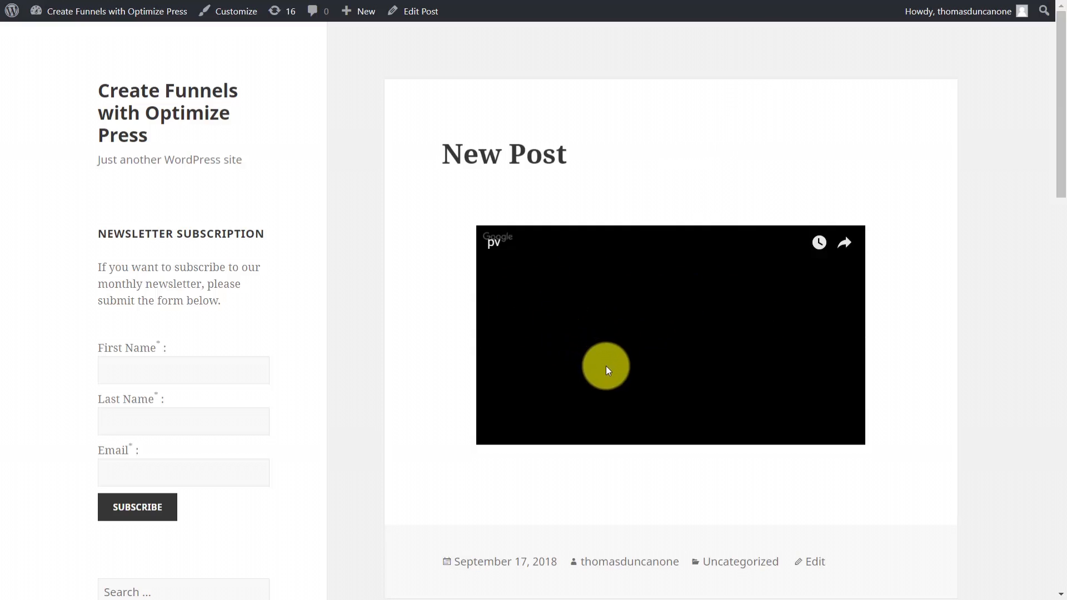
click(589, 386)
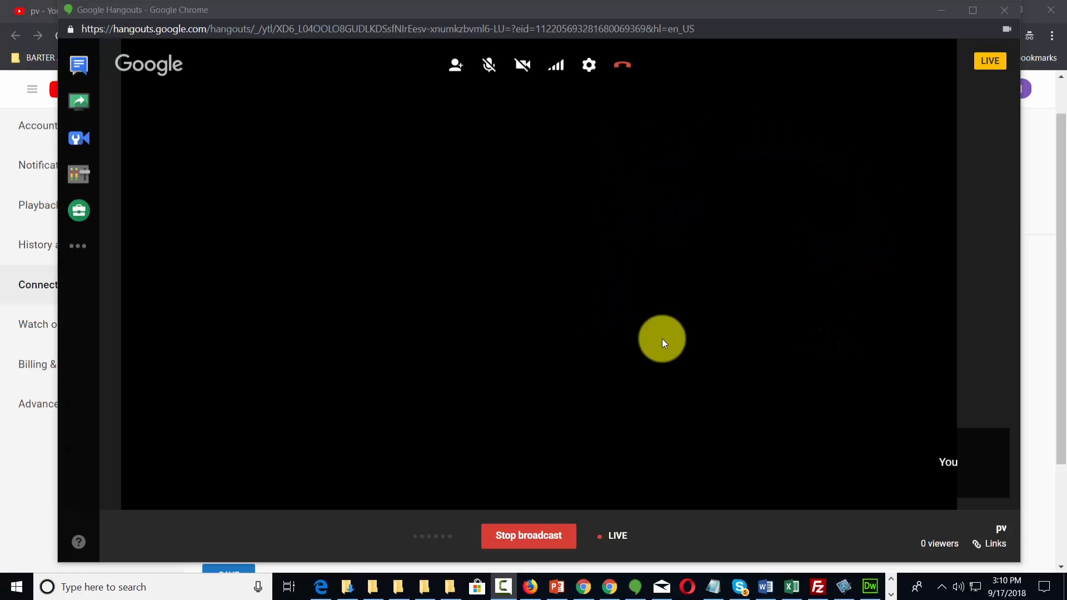
Switch to the Google Hangouts broadcast window and copy the YouTube page link from its links
click(994, 549)
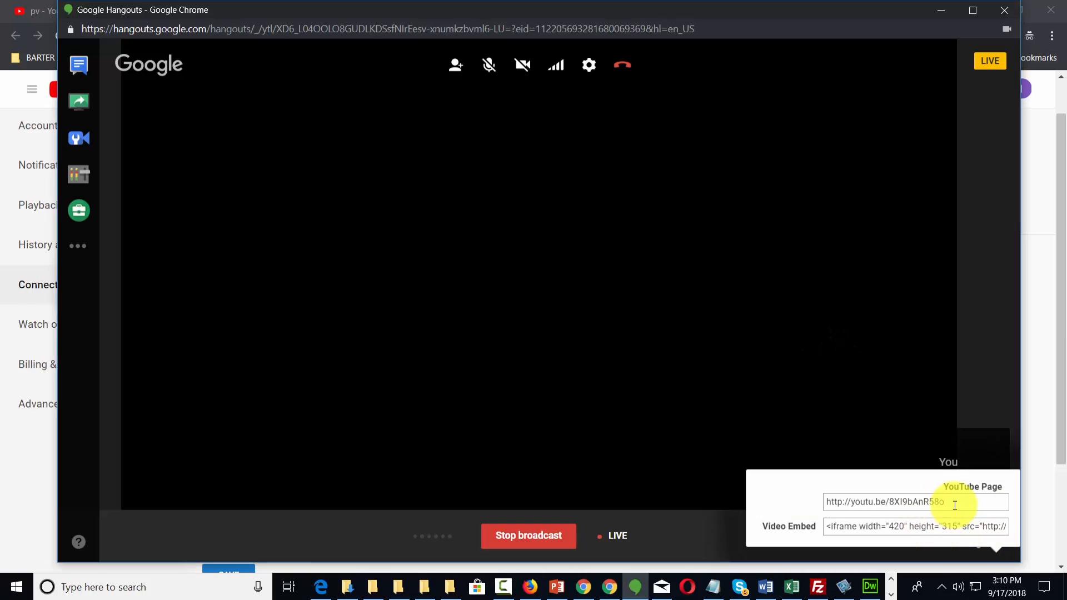
drag(958, 504, 808, 505)
right_click(836, 505)
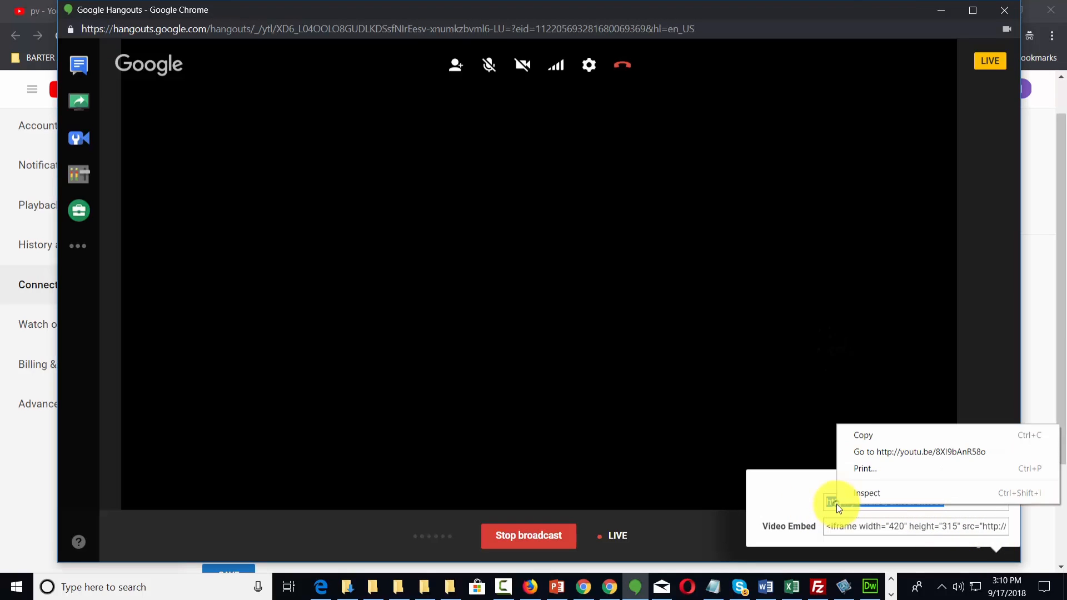
click(856, 439)
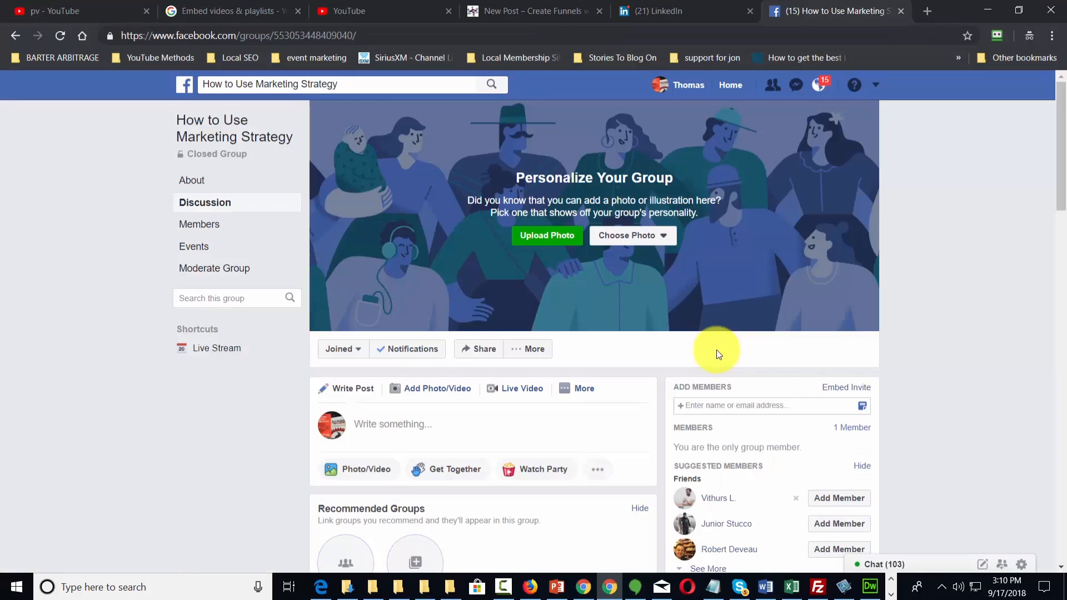
In the Facebook group How to Use Marketing Strategy, create the event "Live Event Stream" for 9/20/2018, 3:10 PM to 6:10 PM
key(F11)
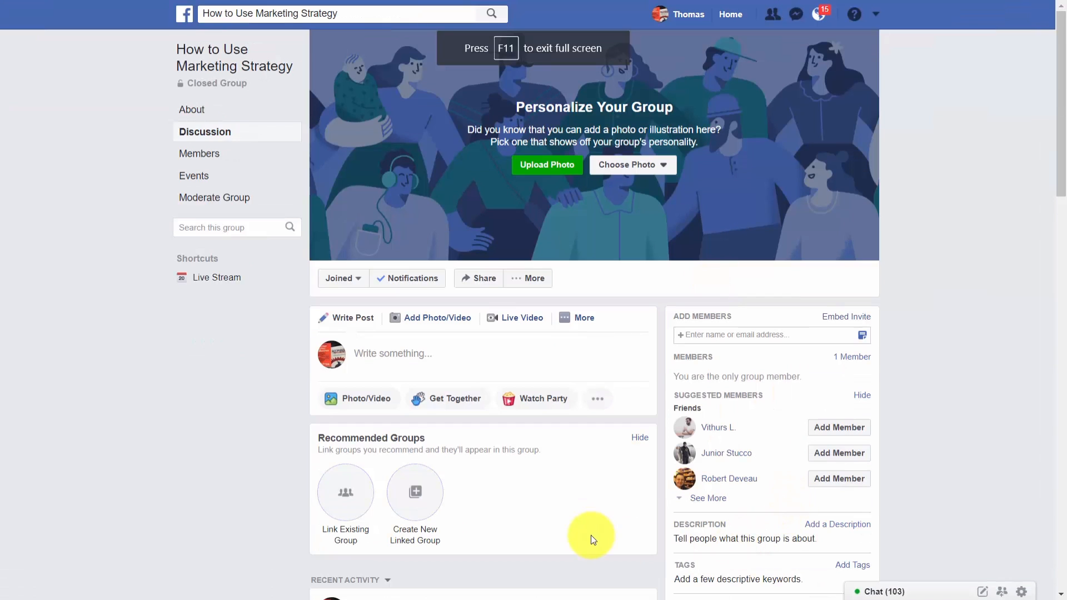
click(584, 321)
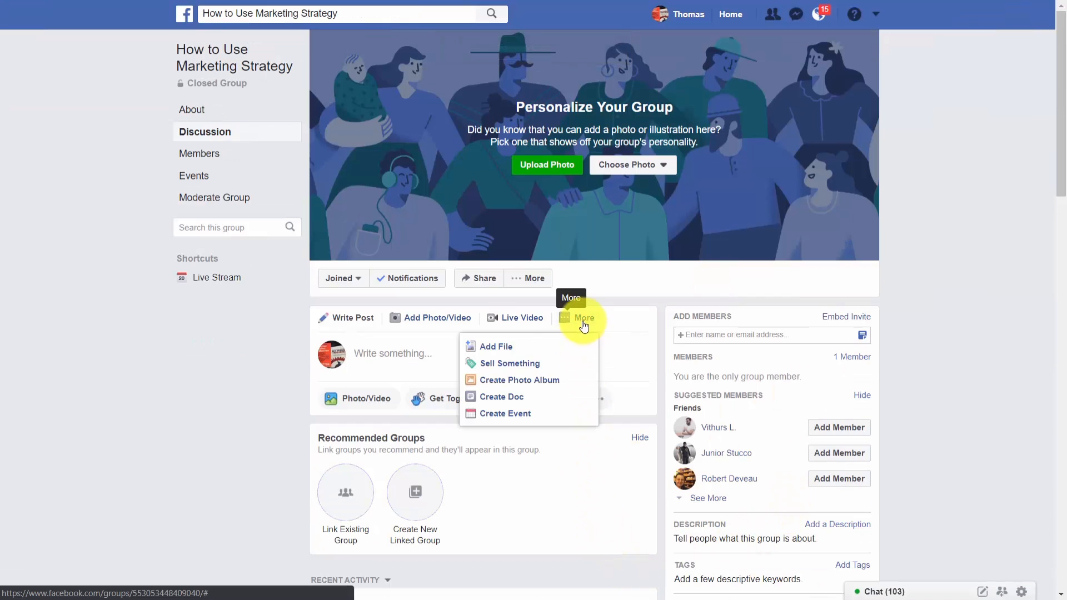
click(507, 413)
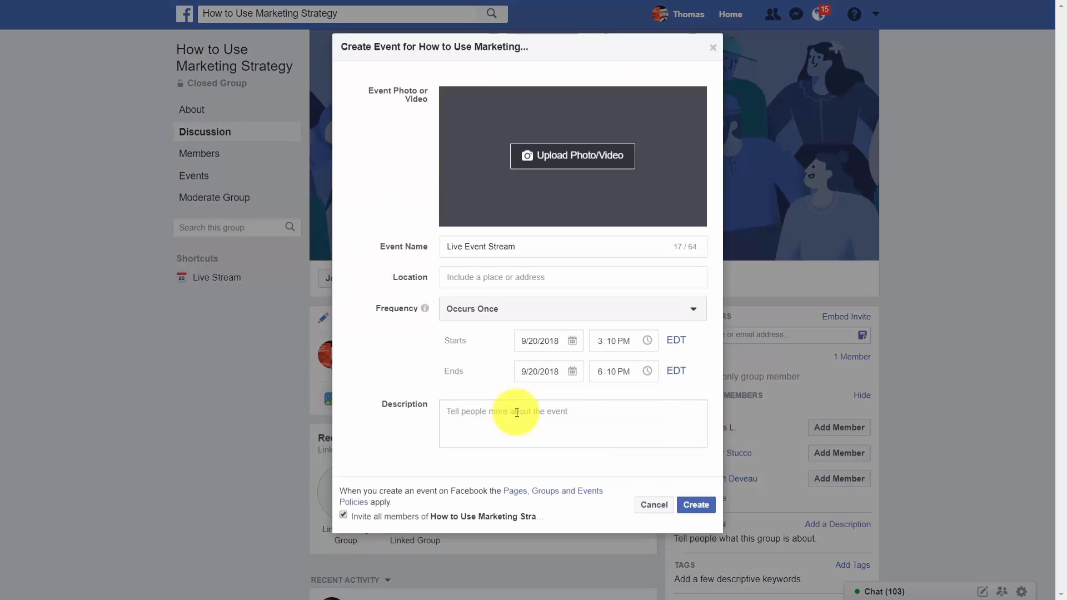
click(694, 504)
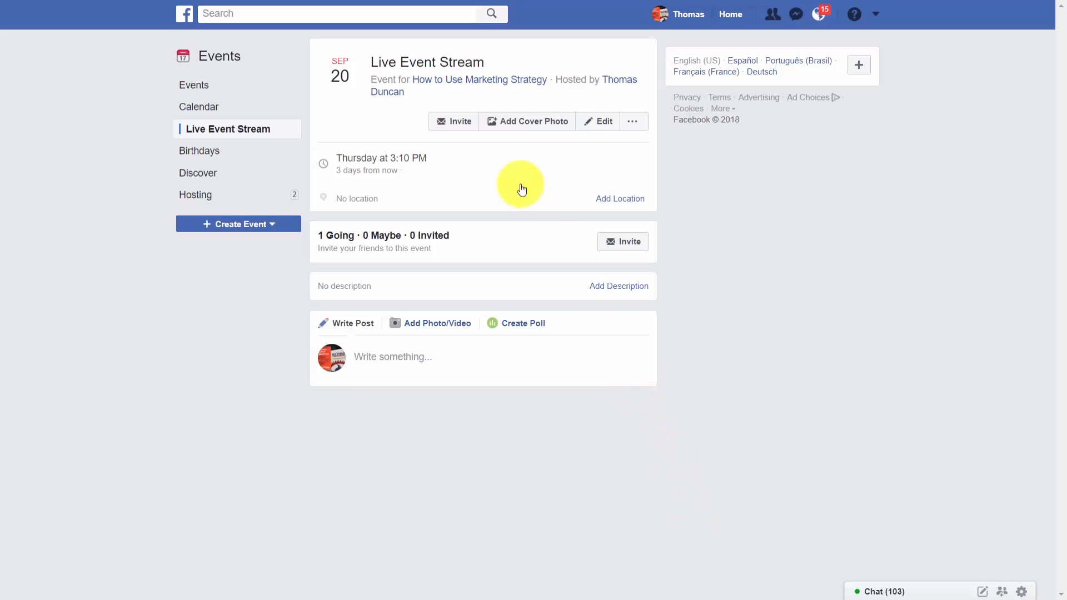
Return to the group's discussion and post the copied YouTube link as a comment on the Live Event Stream event
click(470, 80)
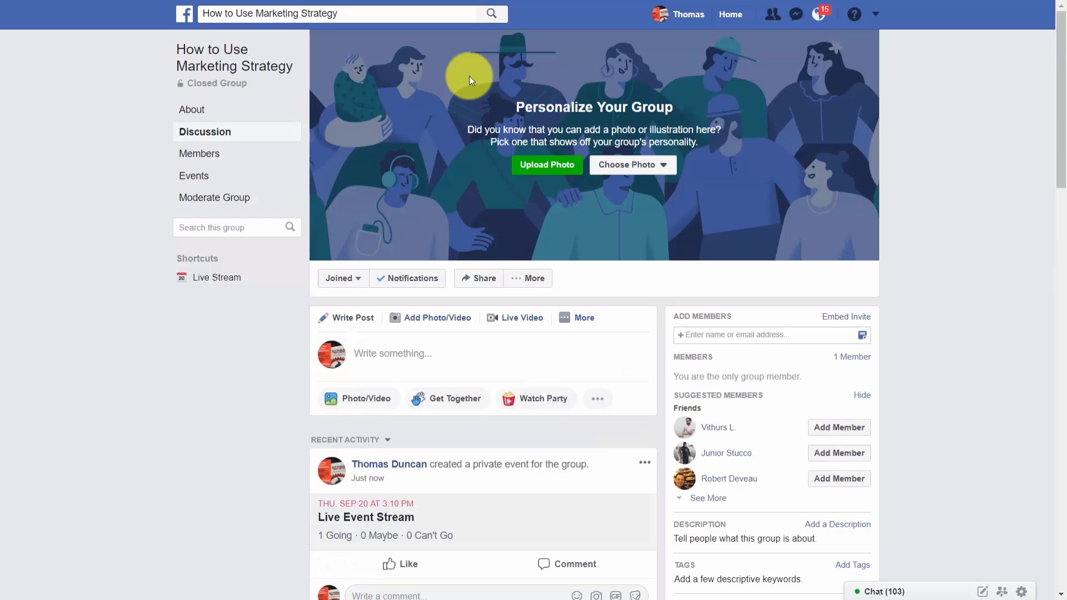
scroll(518, 189, down, 4)
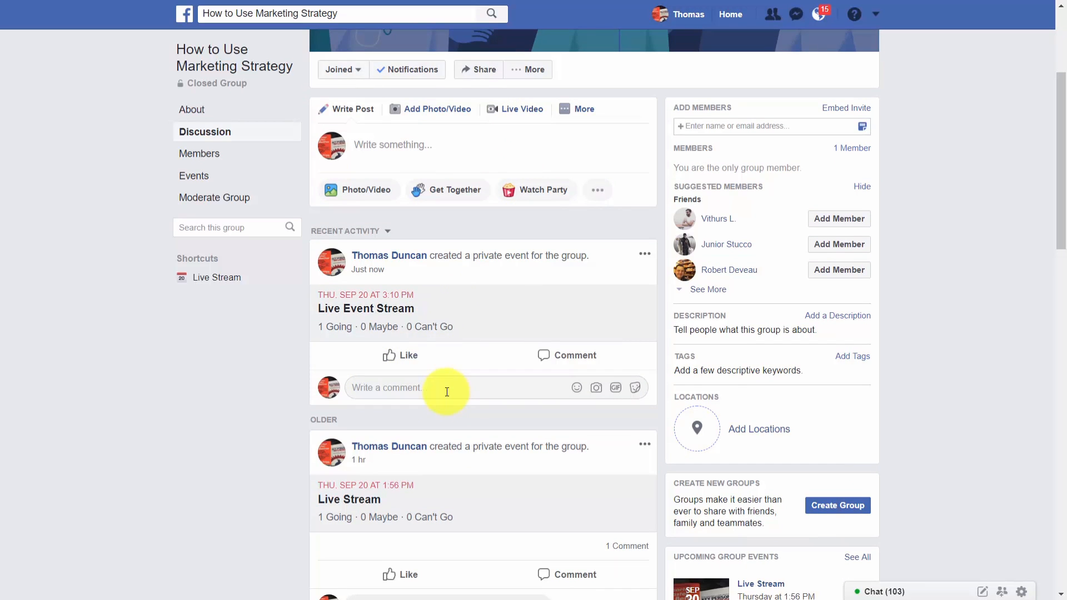
right_click(402, 389)
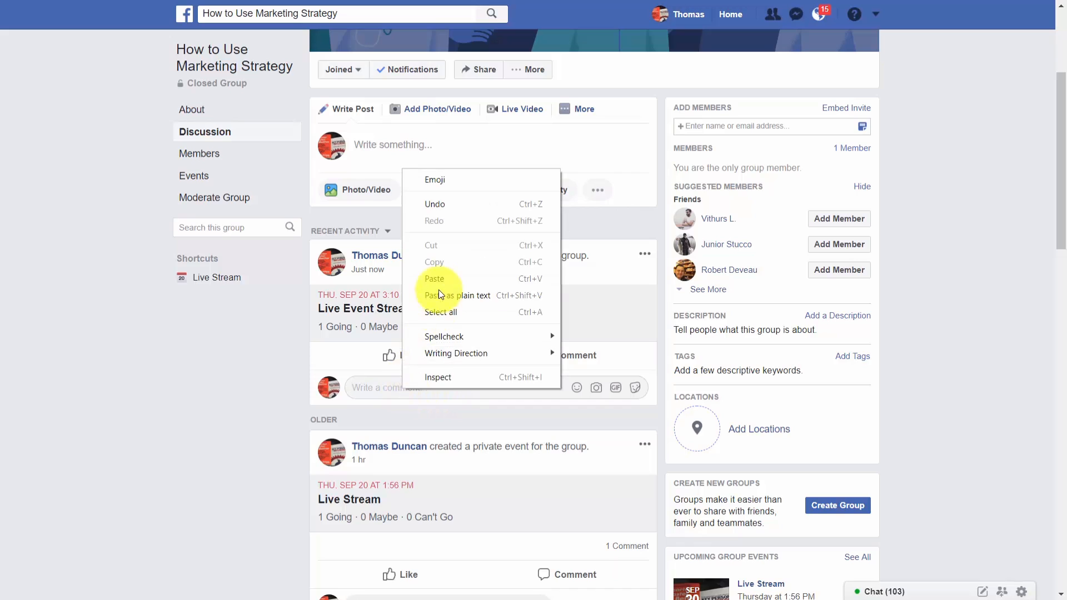
click(439, 283)
key(Return)
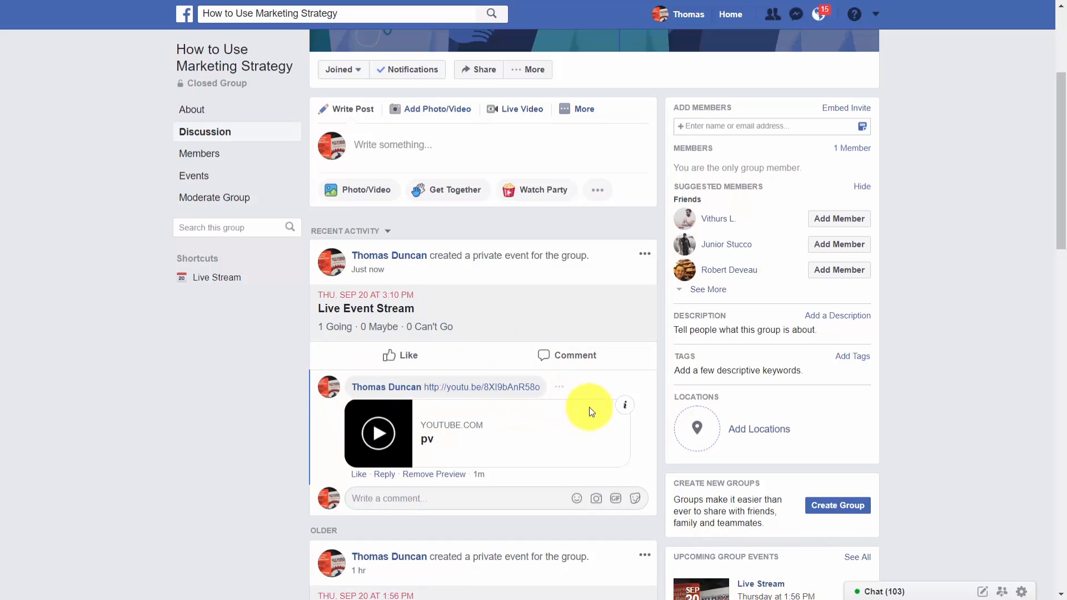
Play the pv video preview in the Live Event Stream comment, and look over the LinkedIn home feed
click(383, 435)
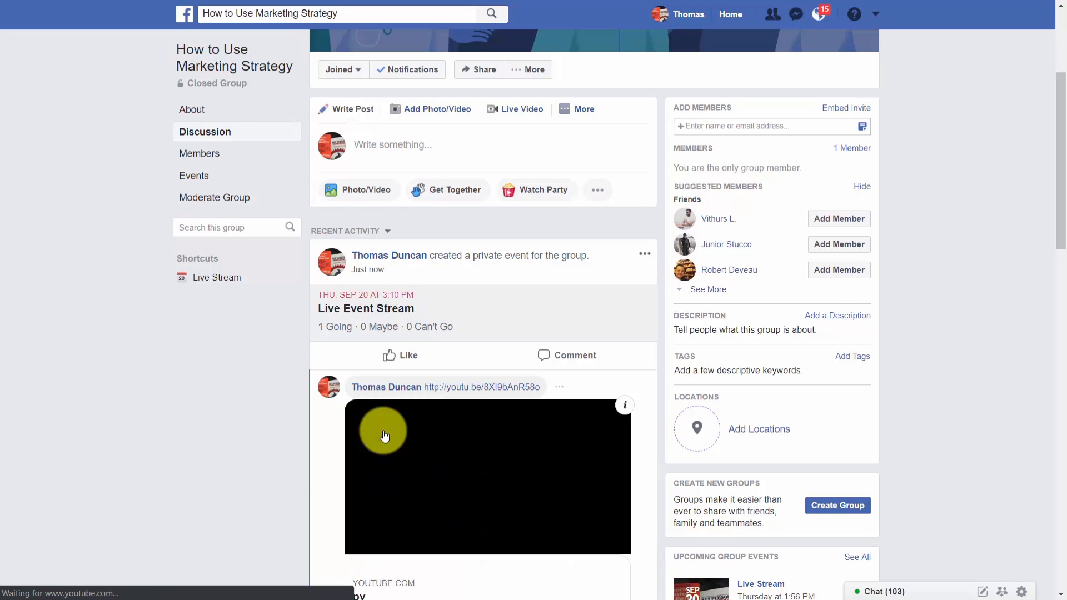
scroll(497, 438, down, 1)
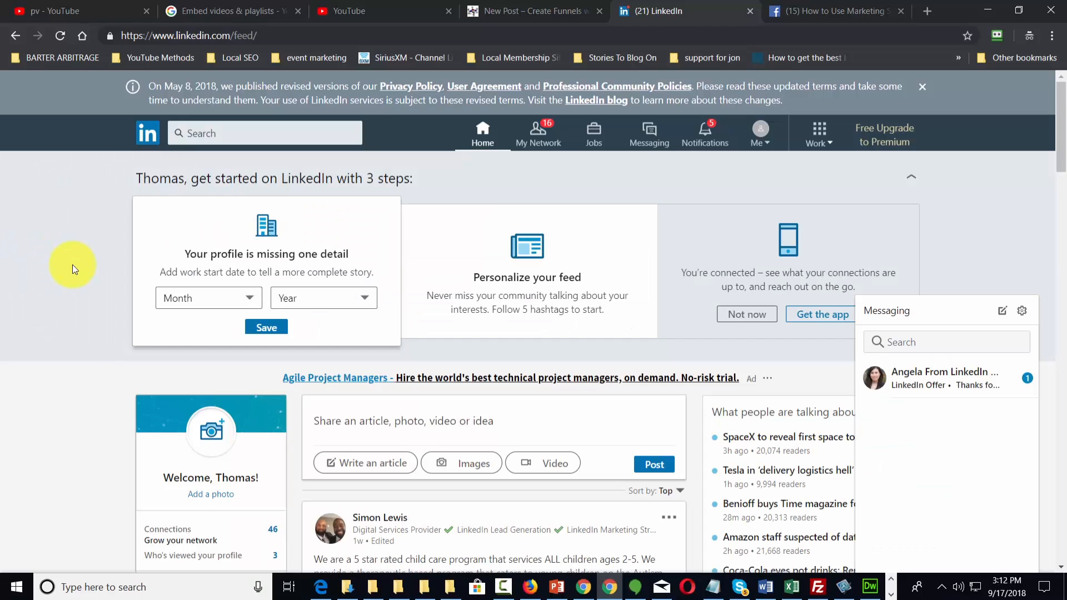
scroll(470, 407, down, 3)
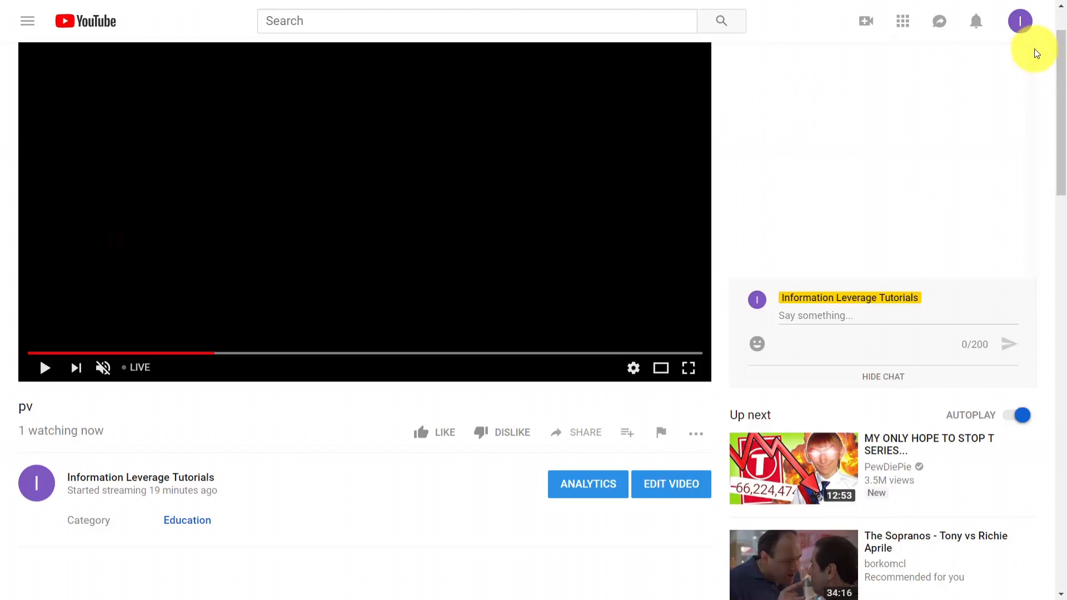
Open the Video Manager in YouTube's Creator Studio and download the Test Now video as an MP4 file
click(1019, 25)
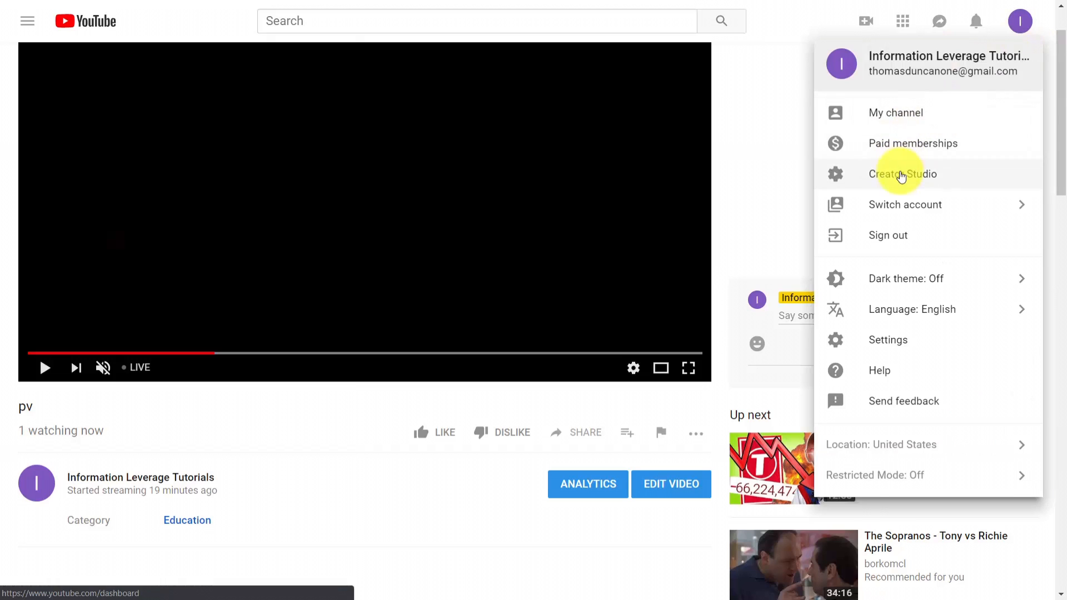
click(906, 173)
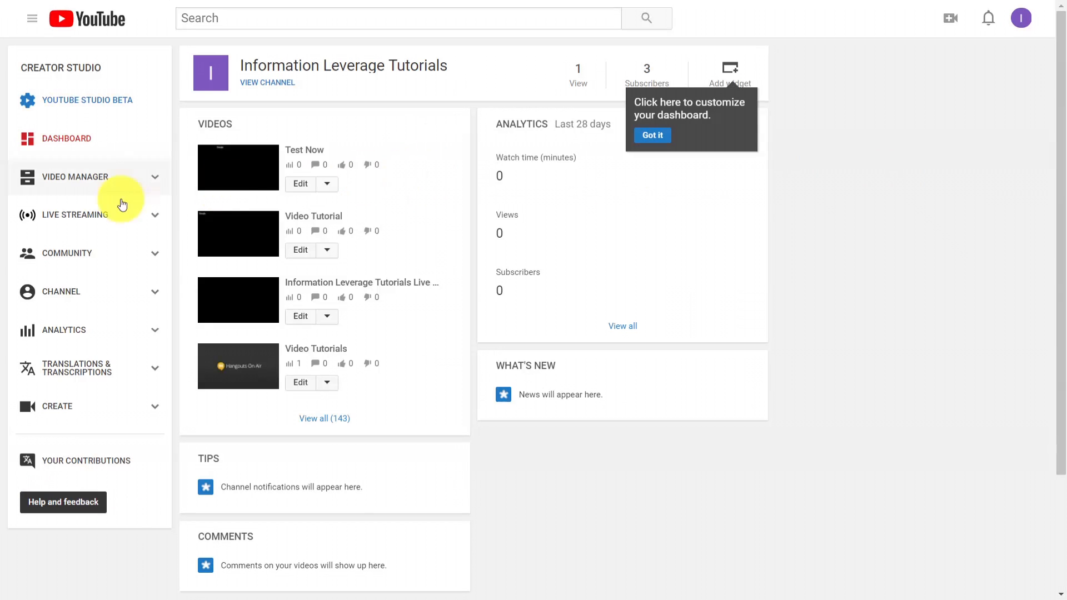
click(75, 178)
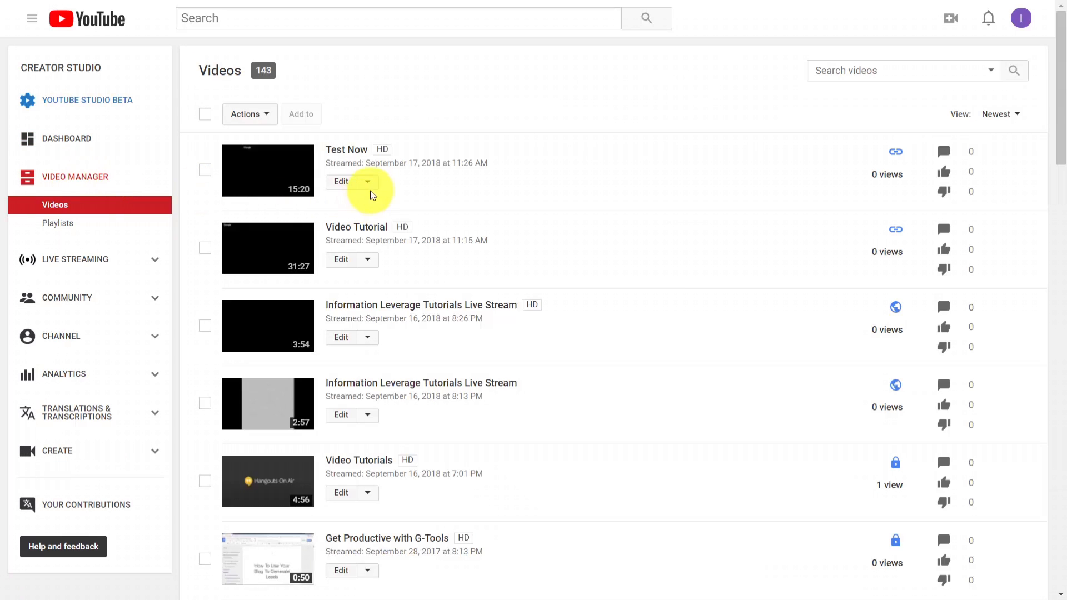
click(367, 182)
click(714, 120)
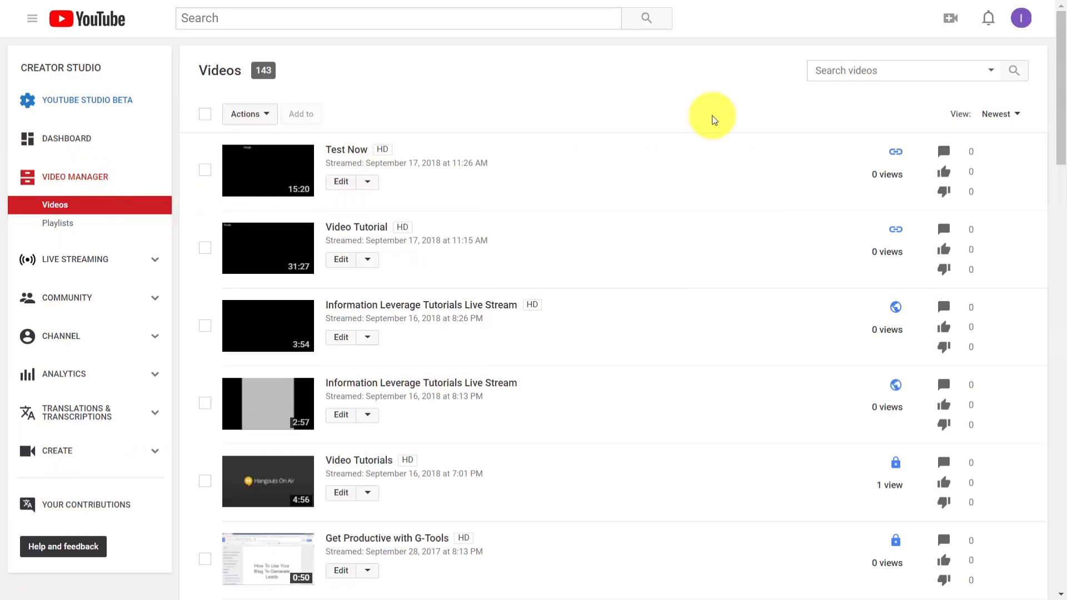
click(367, 182)
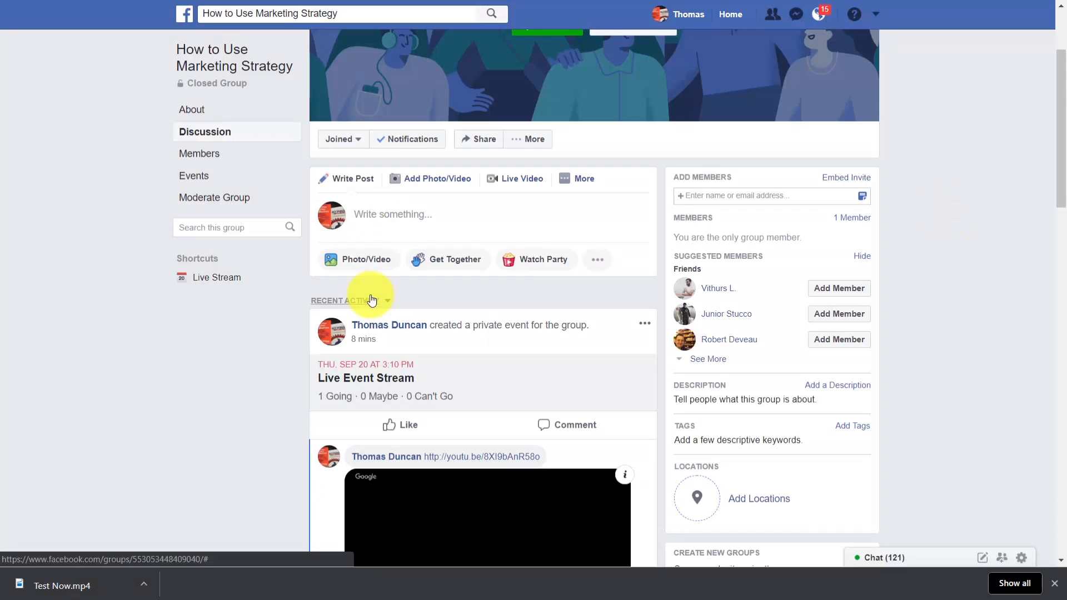
Switch to the Facebook group, upload the 1:37 overview video from the computer and post it to the discussion
click(433, 181)
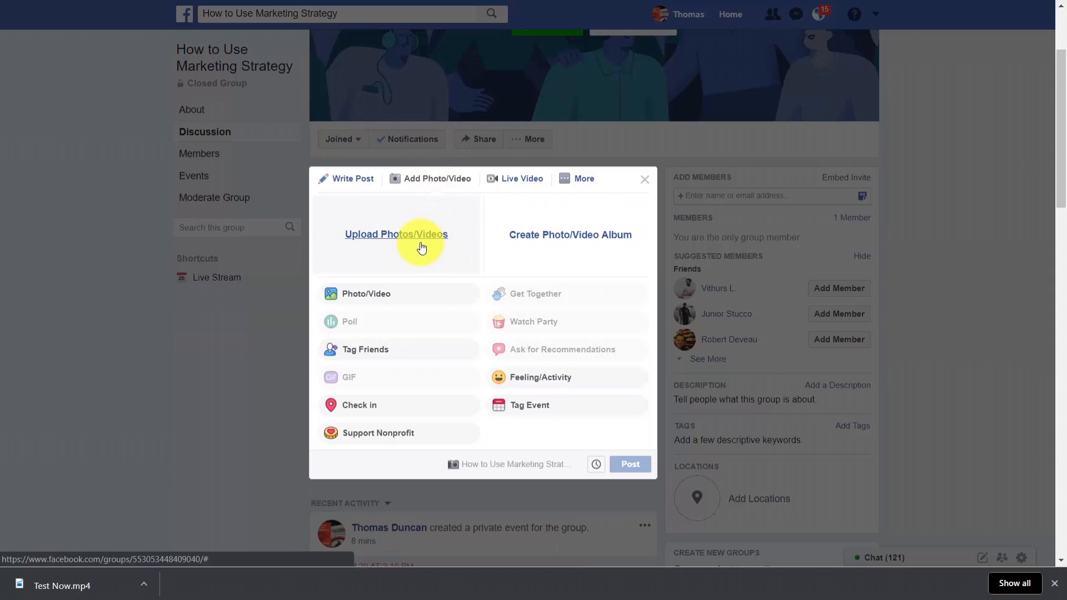
click(416, 239)
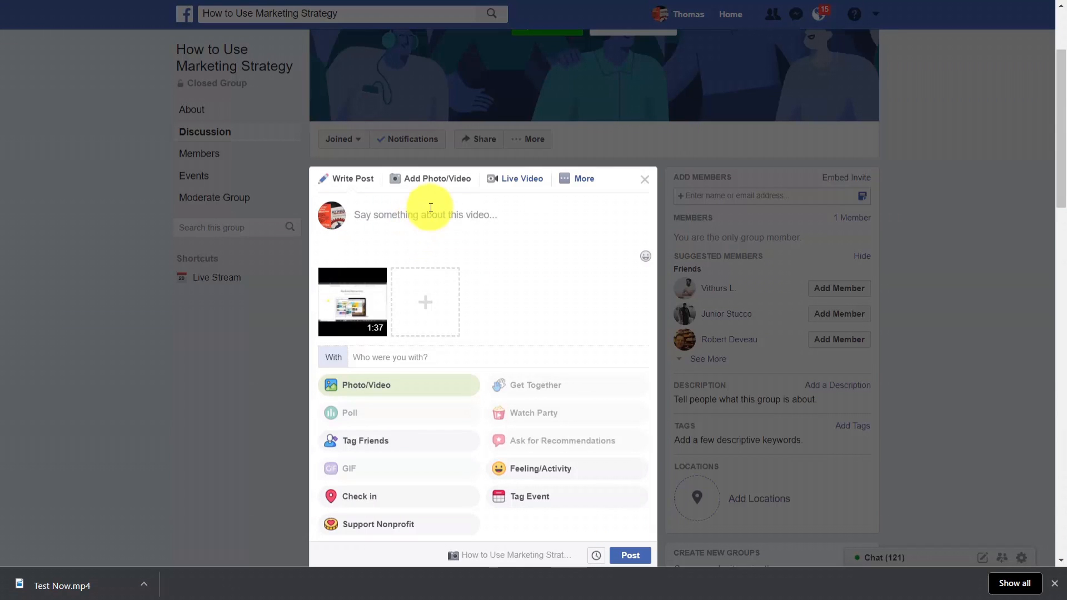
click(629, 557)
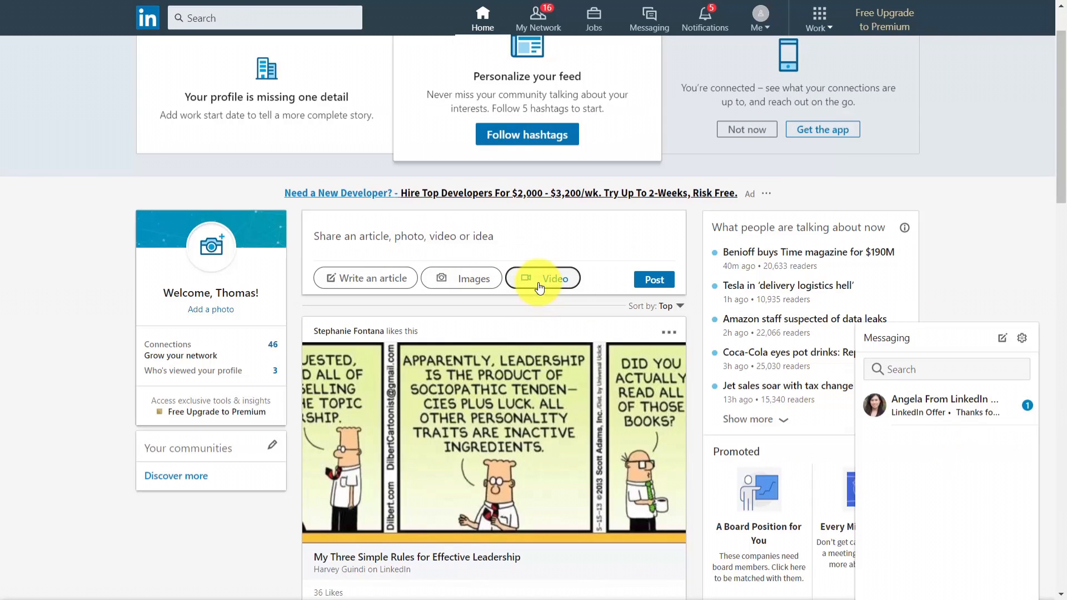
Switch to LinkedIn and add 1 - Overview.mp4 as the video of a new post
click(537, 282)
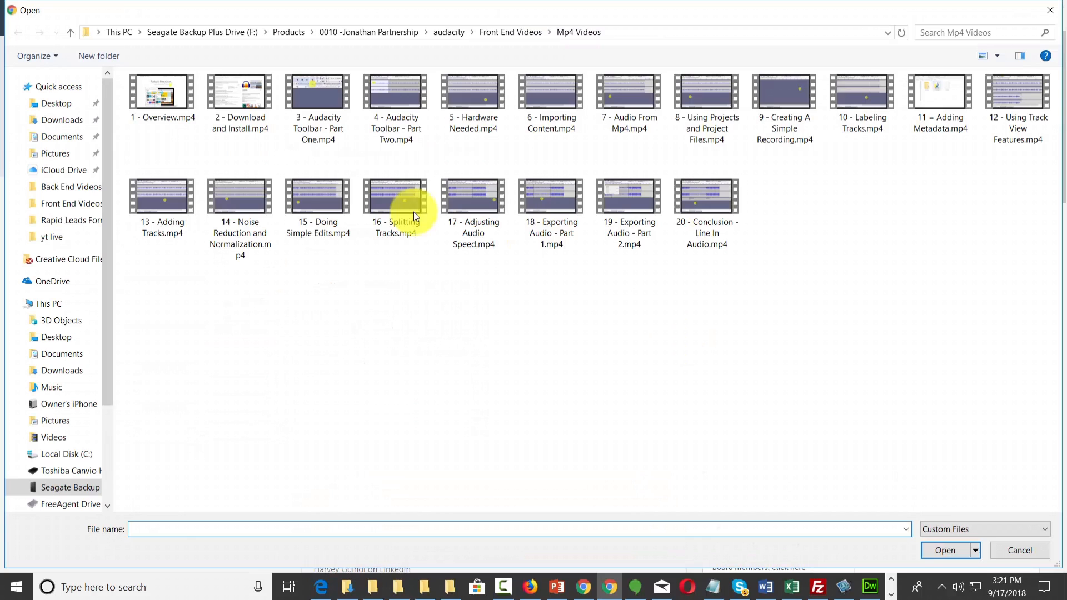
click(148, 114)
click(942, 550)
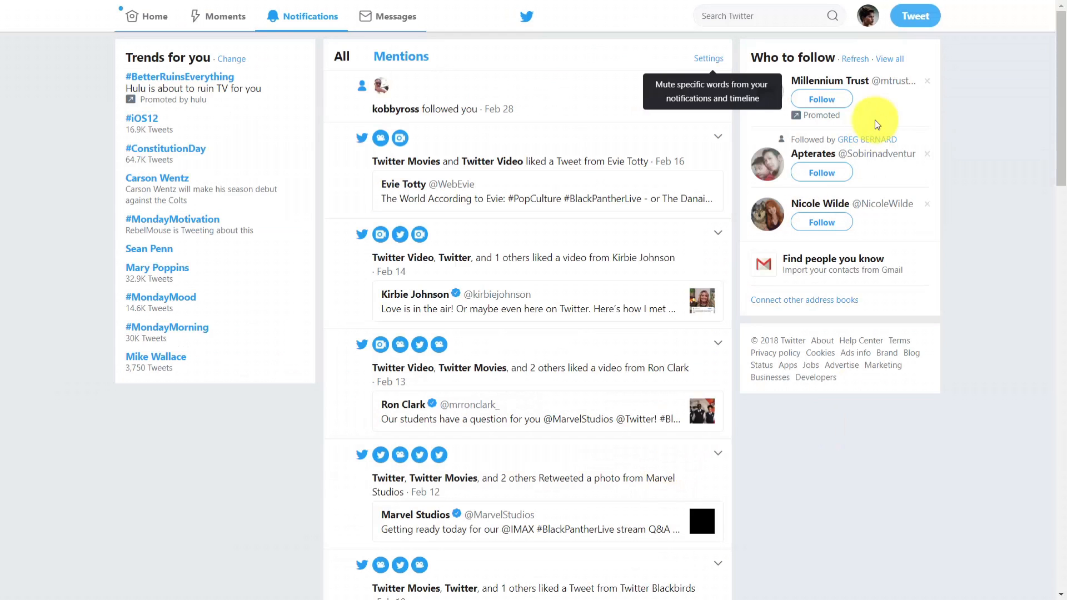
Switch to Twitter, attach 1 - Overview.mp4 to a new tweet and accept a 45-second trim of the video
click(915, 15)
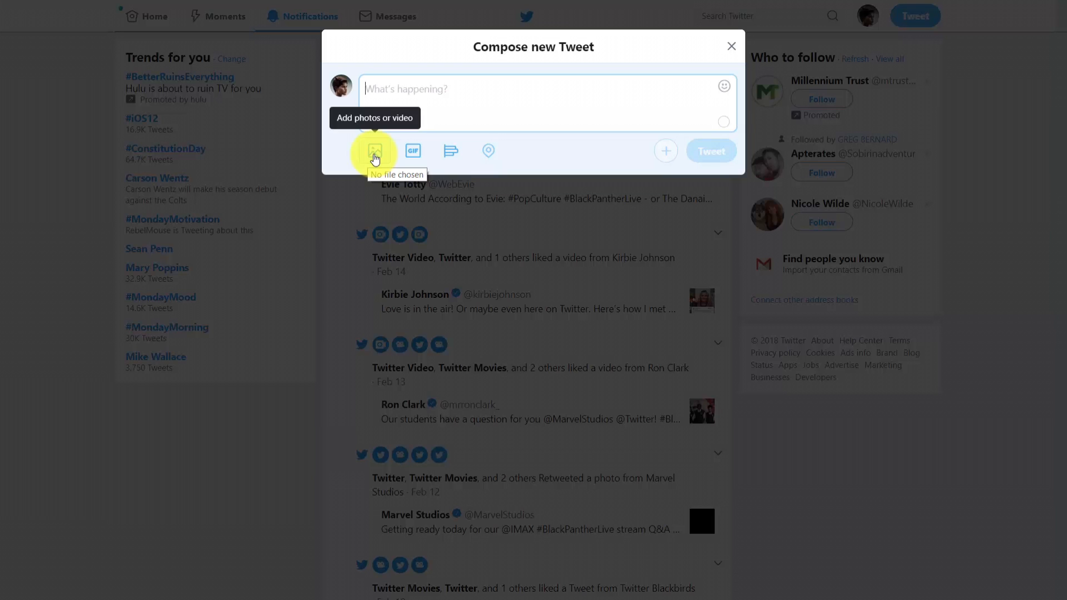
click(375, 158)
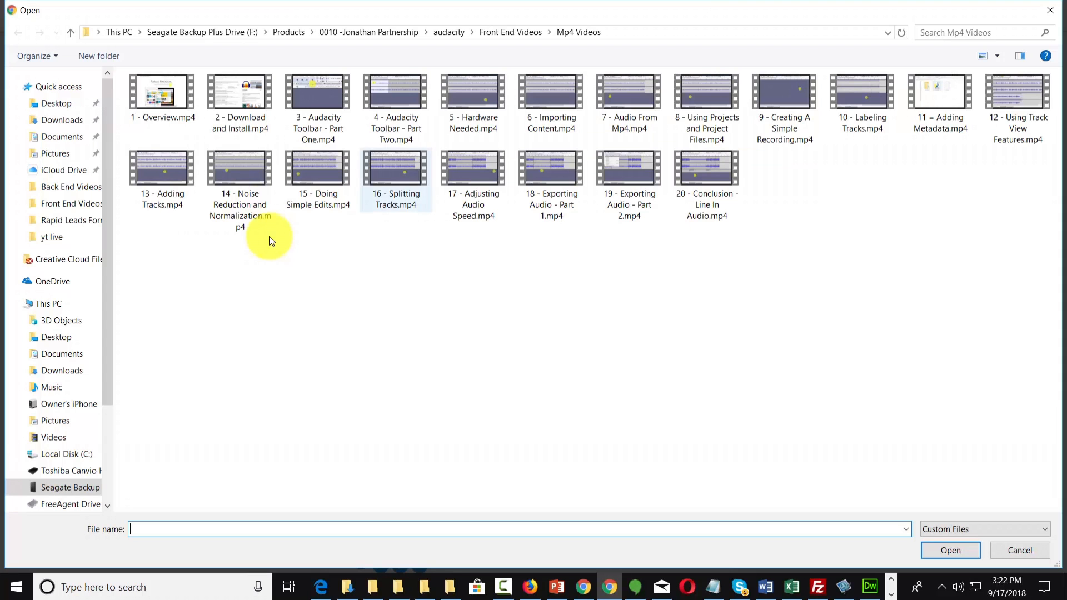
click(182, 99)
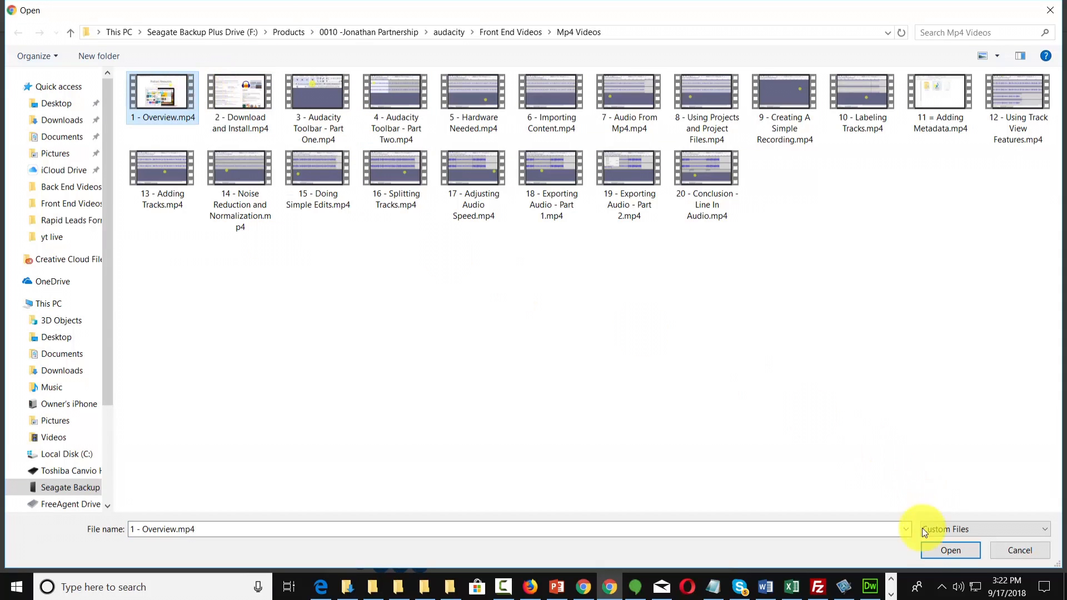
click(929, 551)
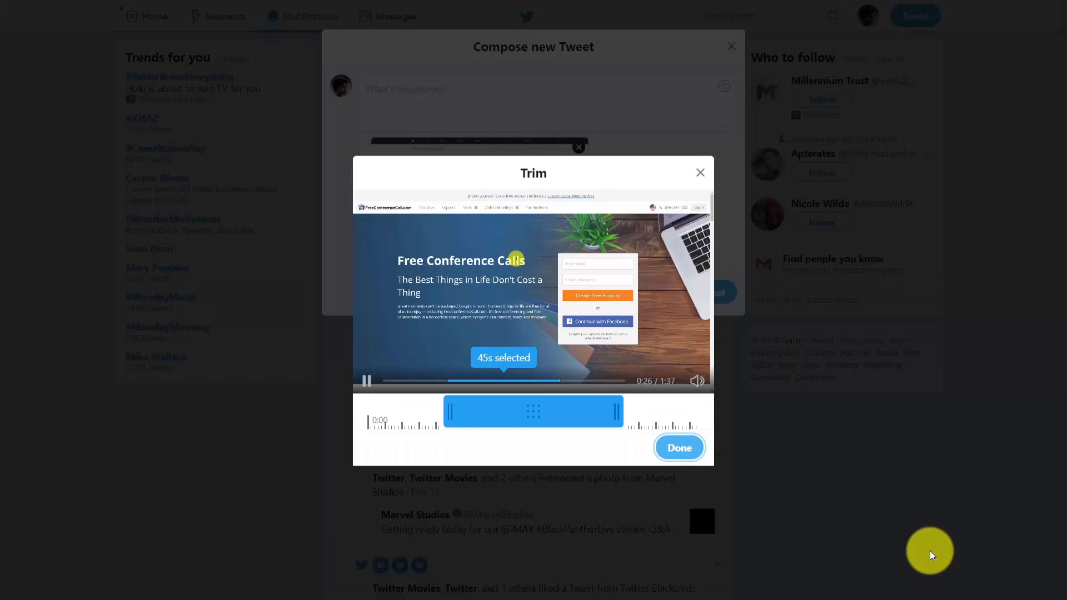
click(504, 393)
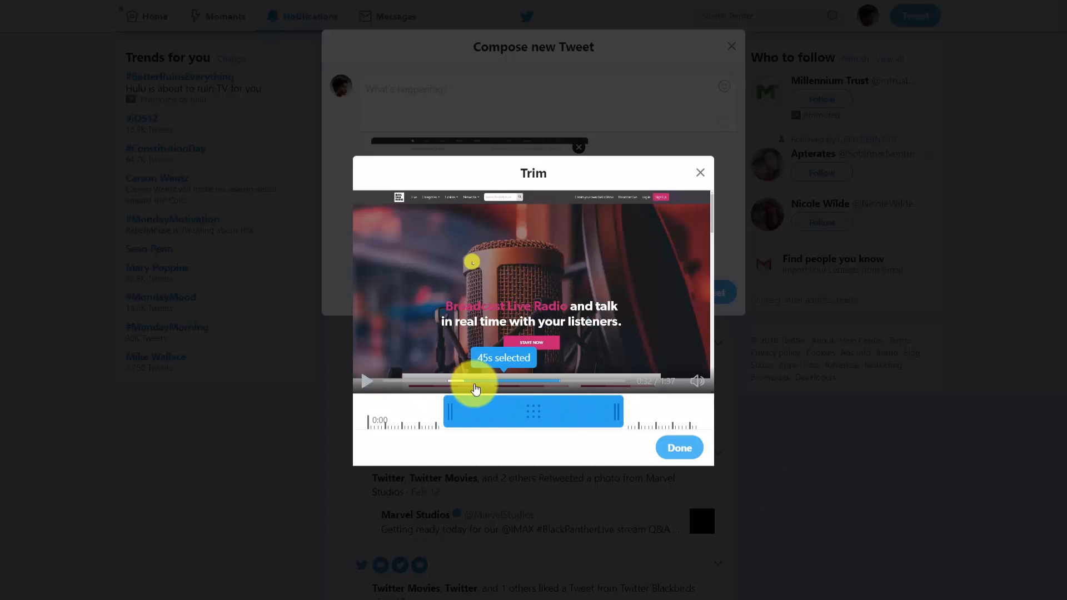
click(675, 451)
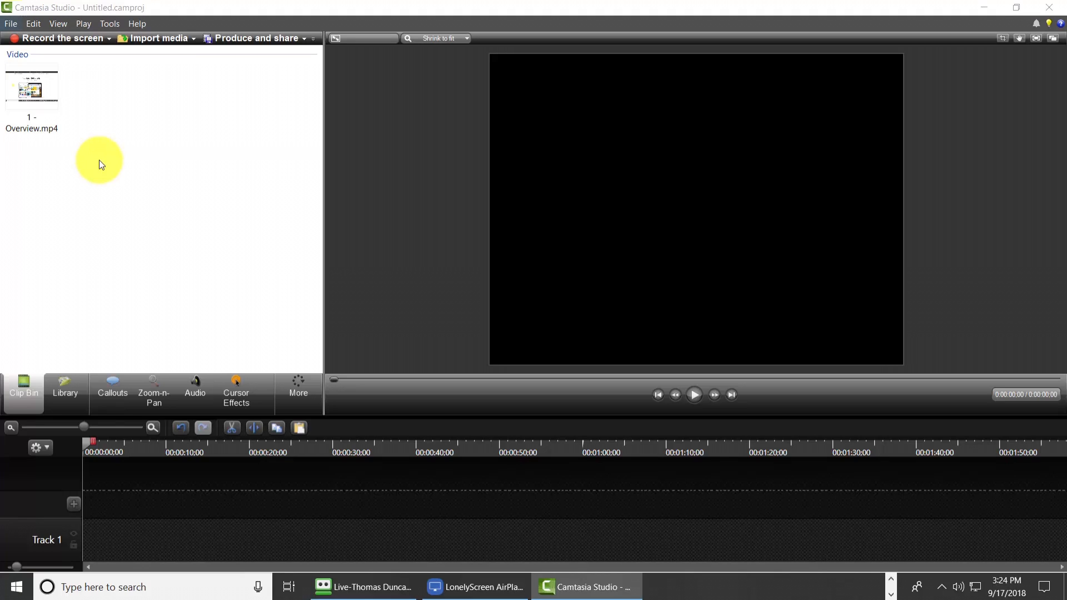
In Camtasia Studio, place 1 - Overview.mp4 on the timeline and cut away everything after about 24 seconds
right_click(28, 94)
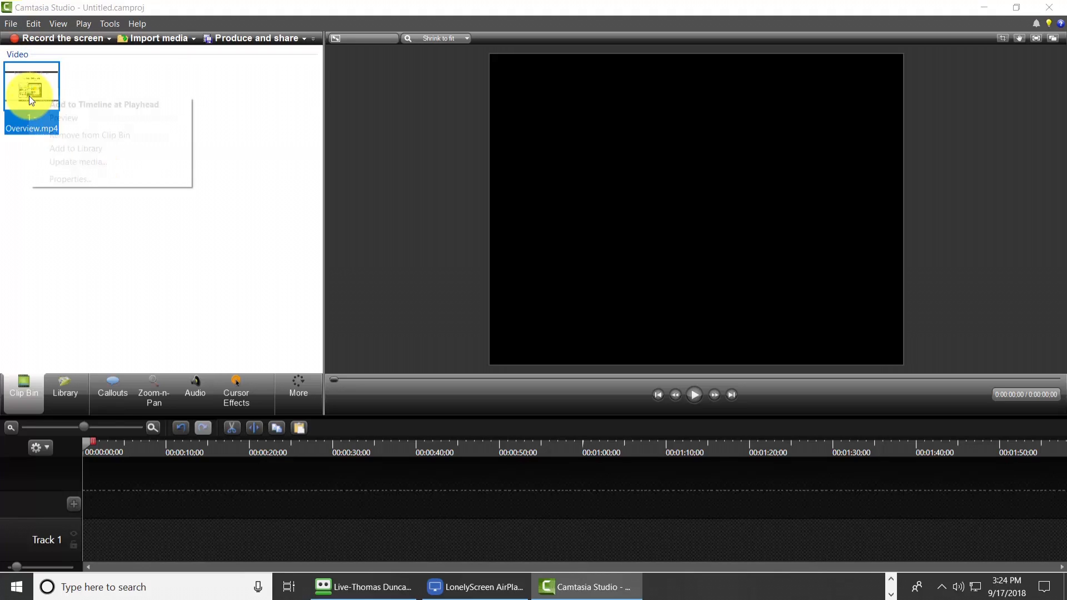
click(59, 106)
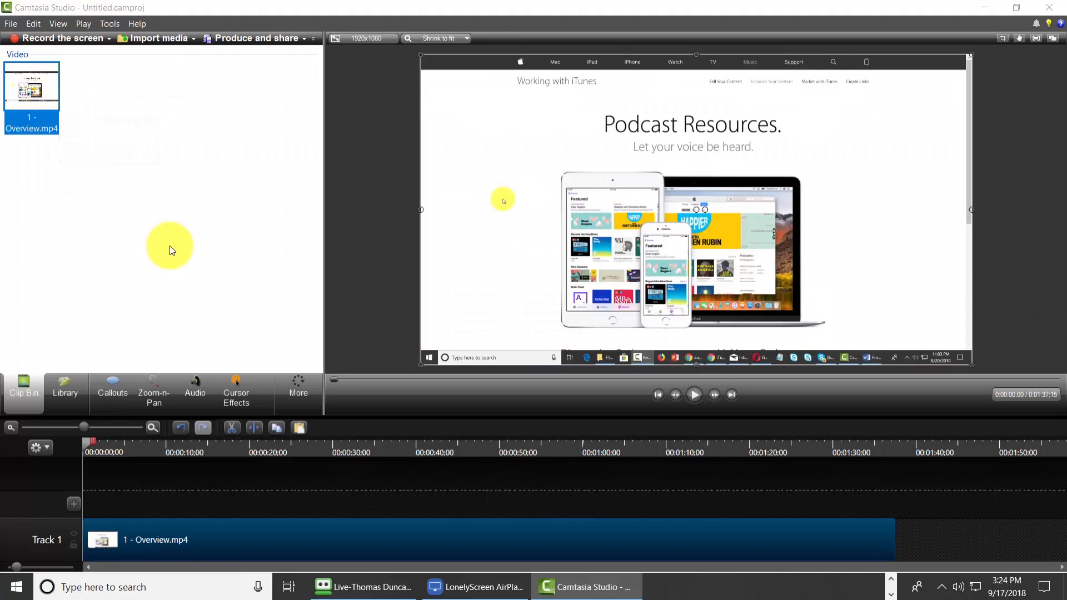
drag(85, 438, 285, 455)
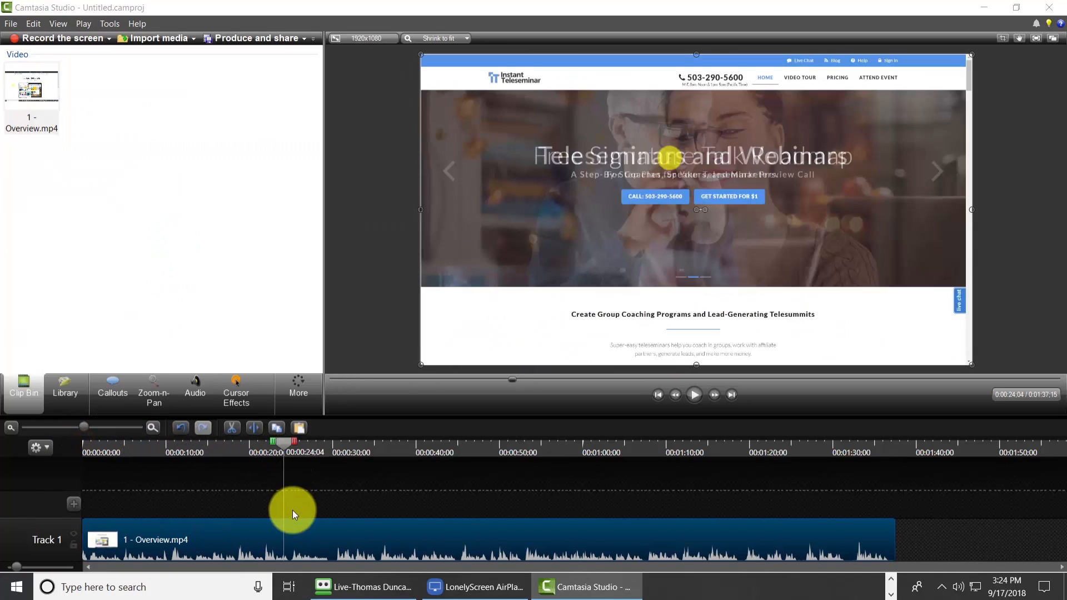
click(260, 428)
click(332, 534)
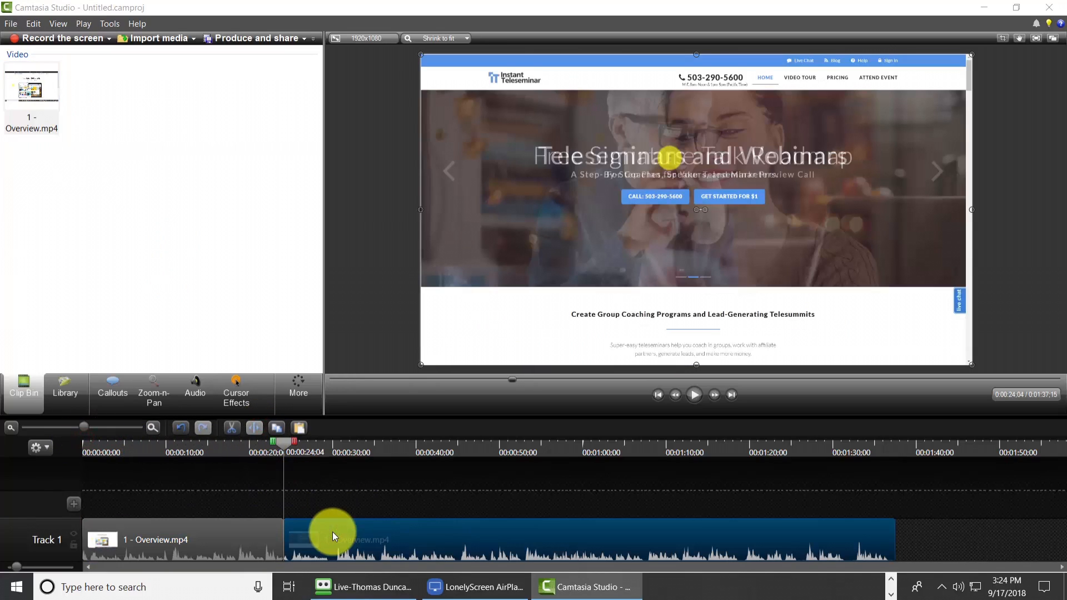
key(Delete)
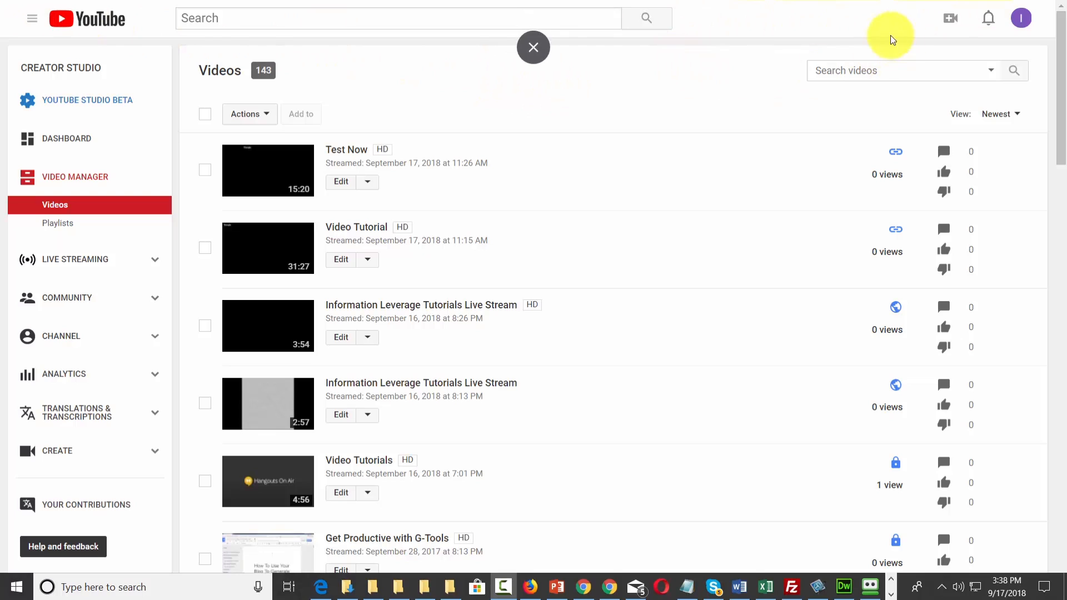
Open the Information Leverage Tutorials channel page on YouTube and upload the $10K Blueprint image as channel art, adjusting its crop
click(31, 20)
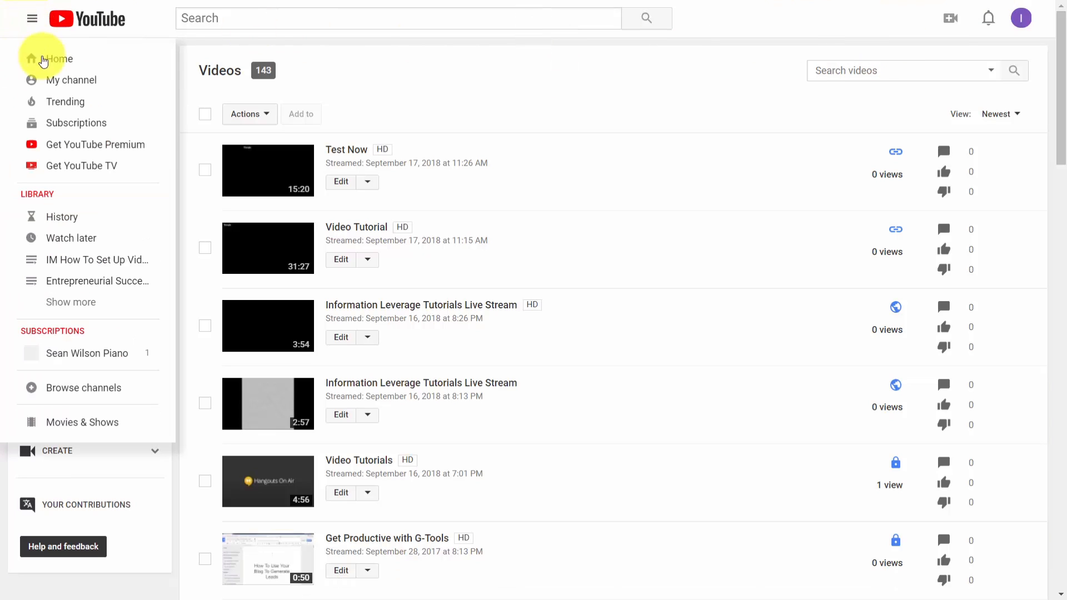
click(79, 82)
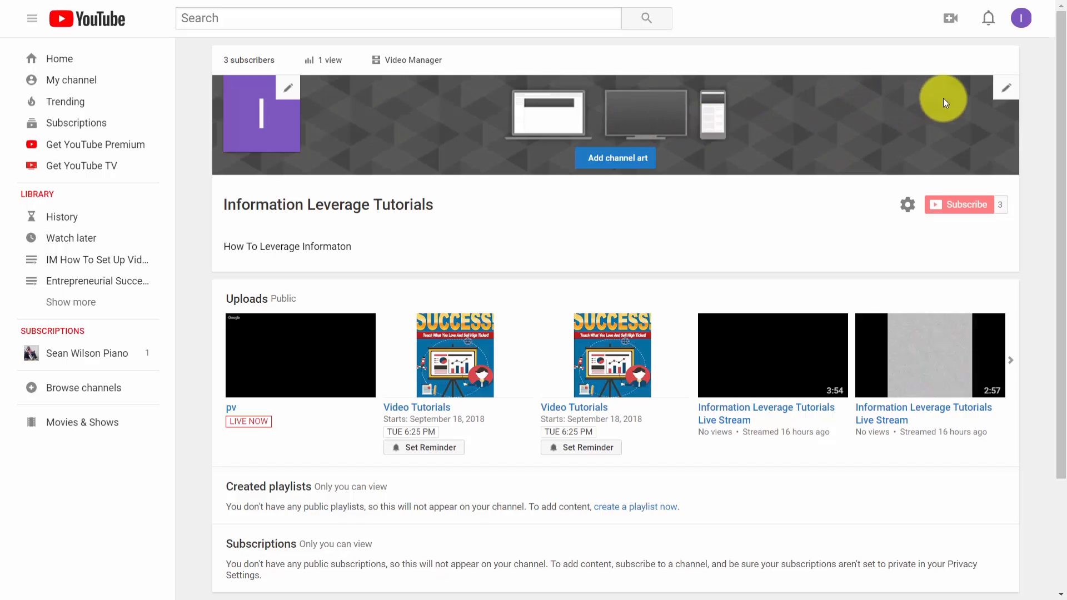
click(1006, 92)
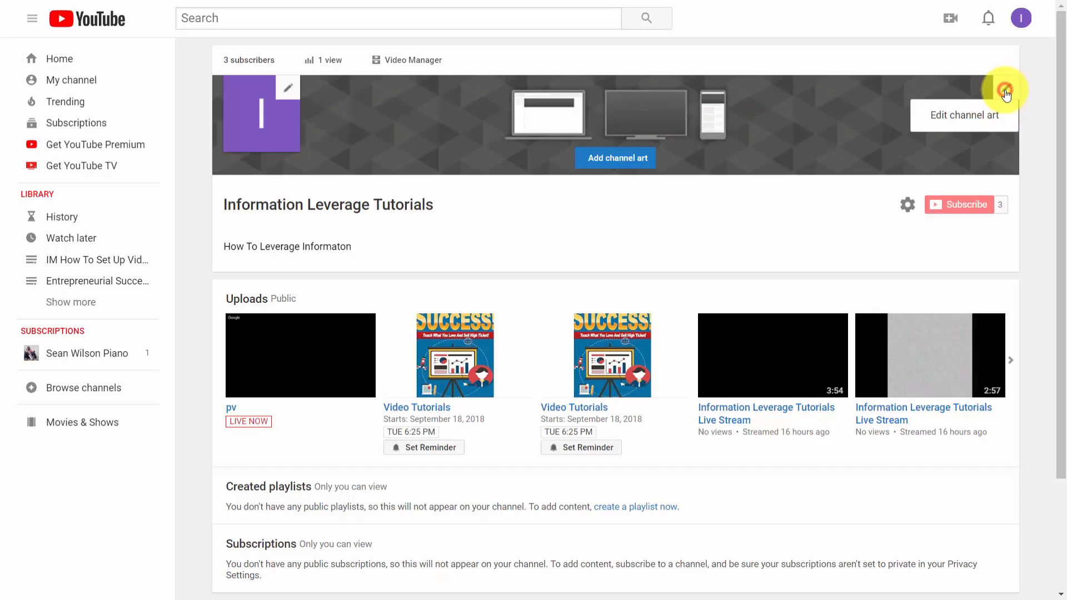
click(965, 119)
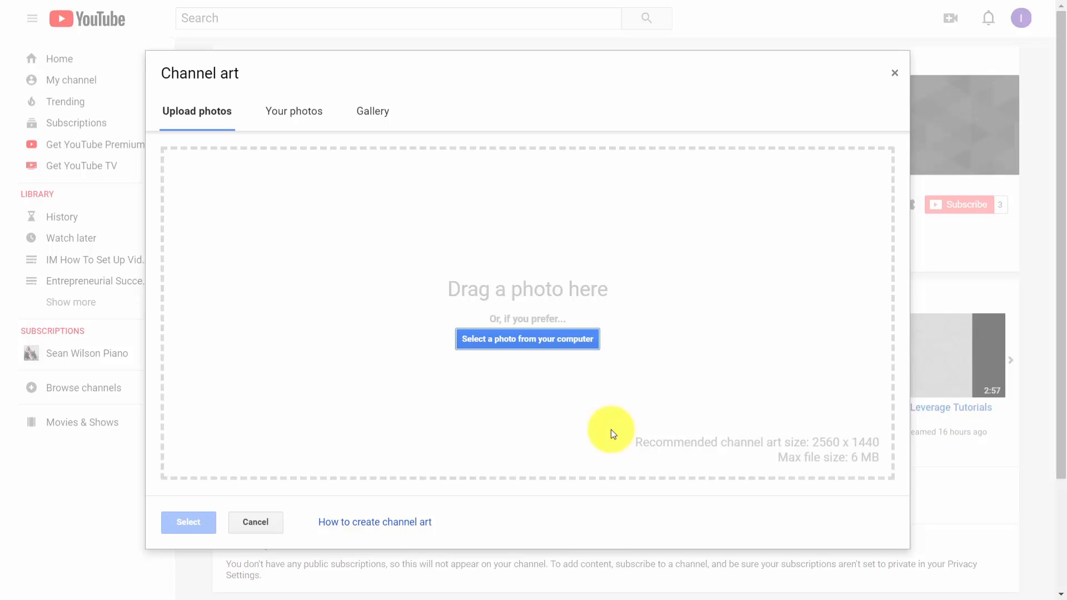
click(525, 348)
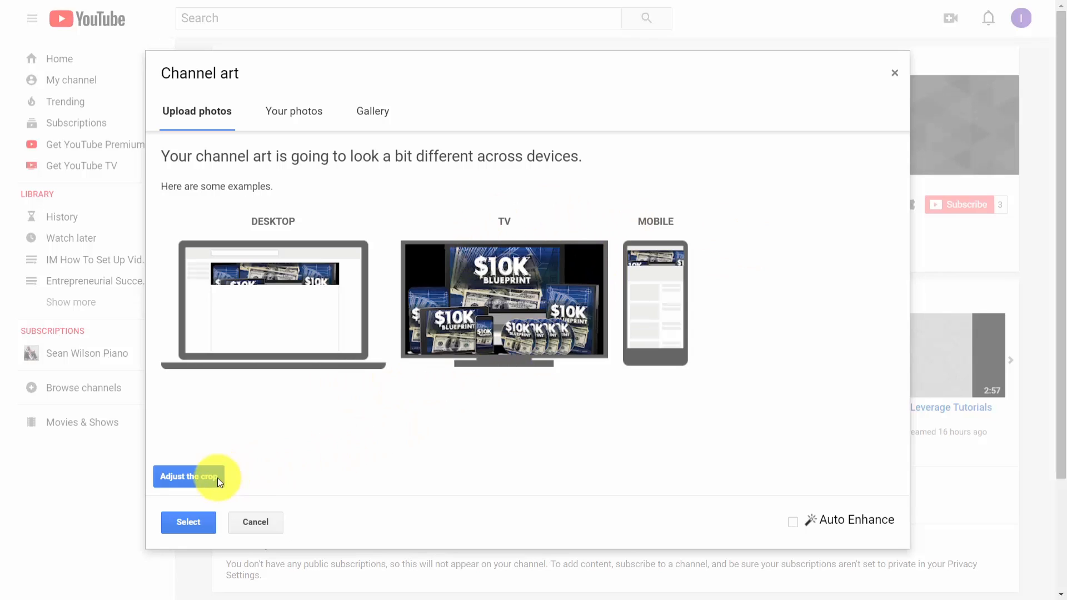
click(201, 477)
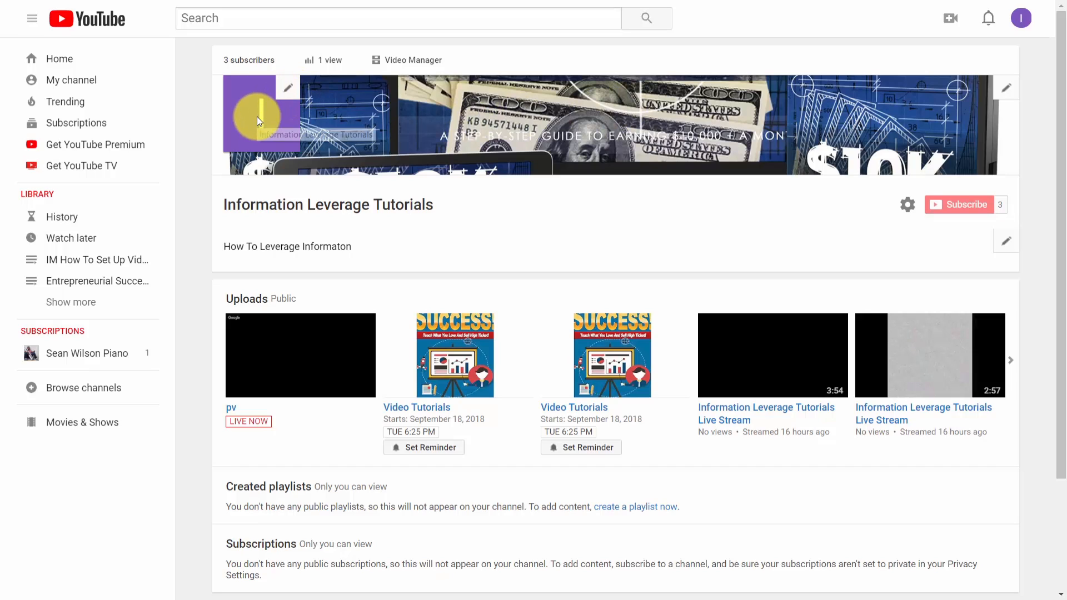
Replace the channel icon with an uploaded photo of a man at a laptop, and view the updated channel page
click(290, 91)
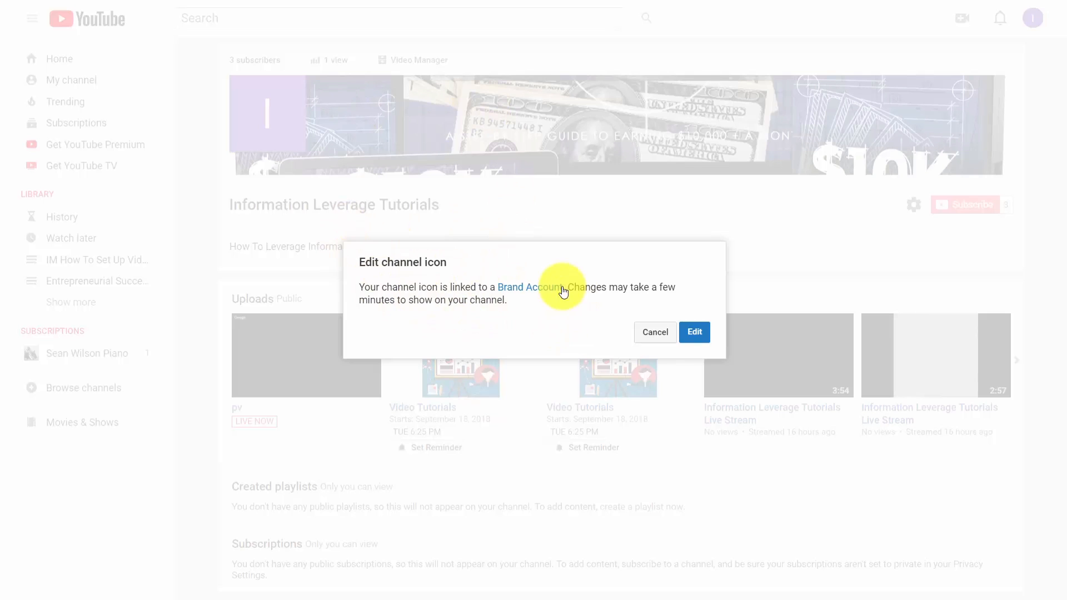
click(694, 332)
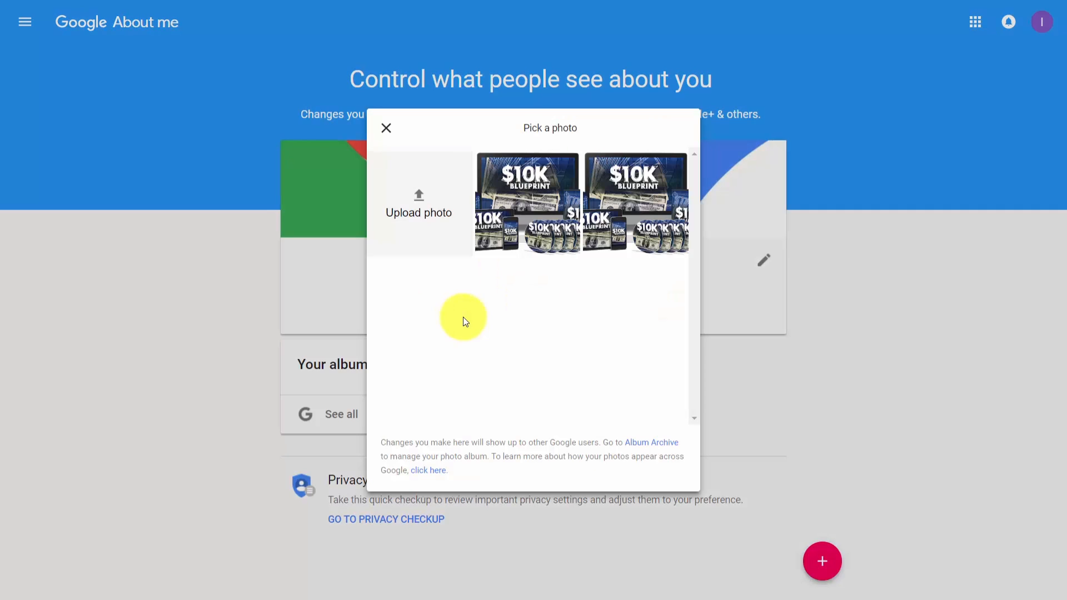
click(422, 195)
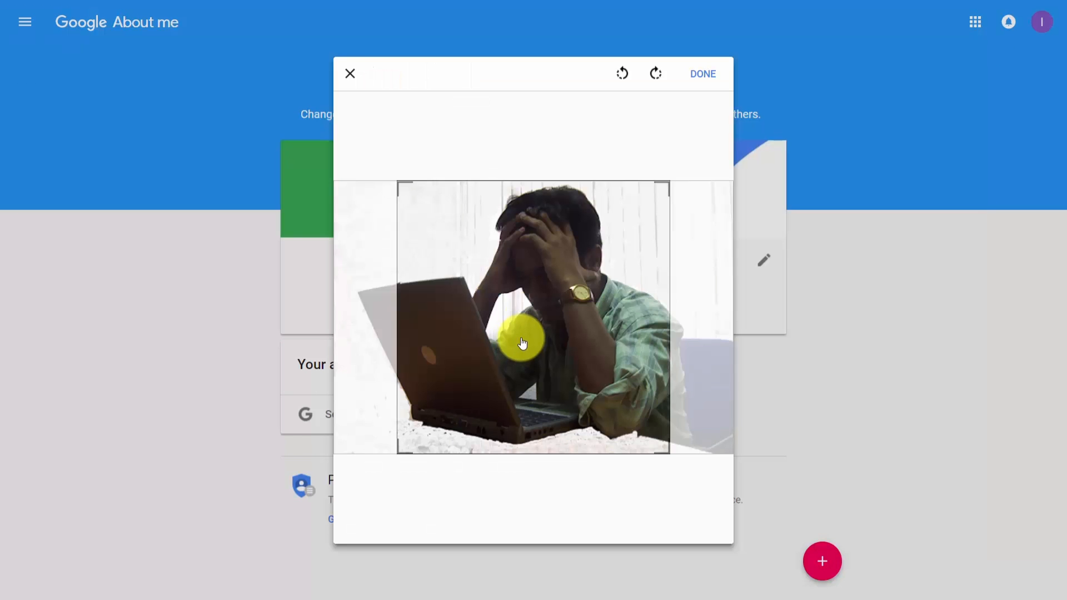
click(700, 77)
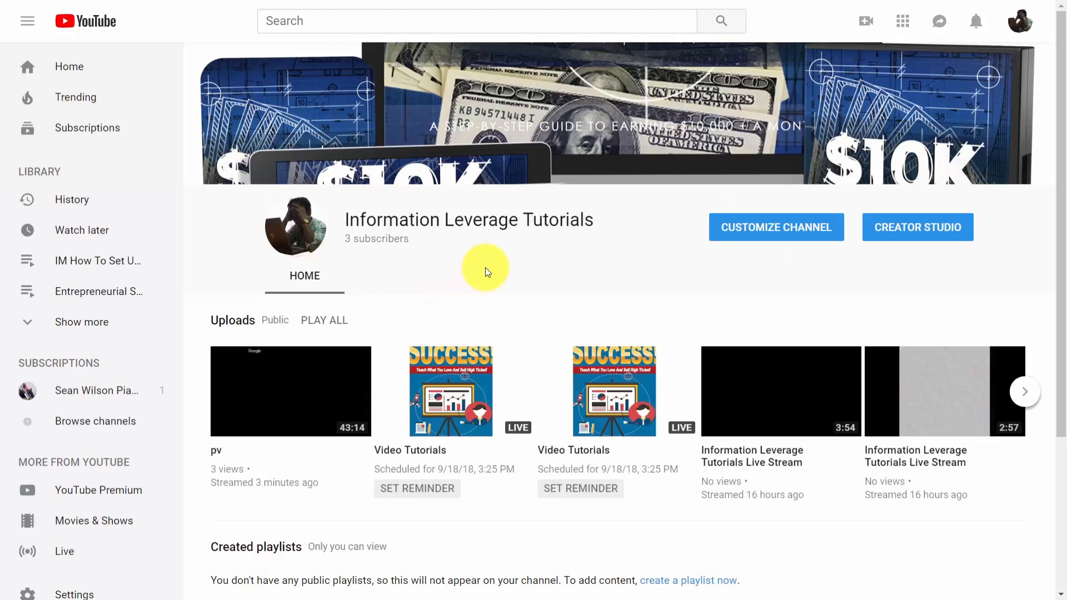
scroll(663, 232, down, 1)
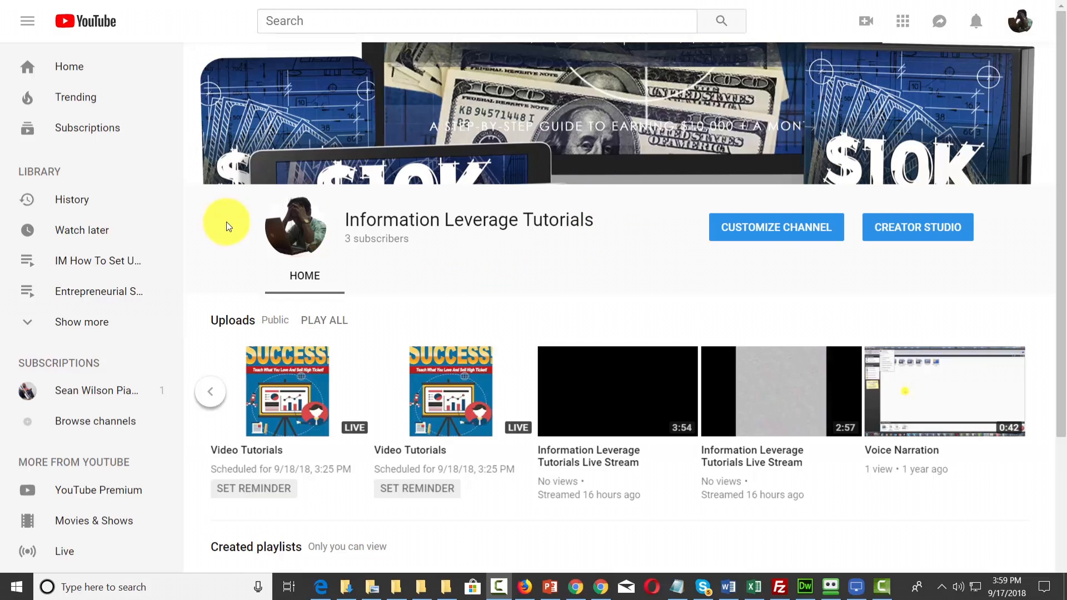
Open the channel's customization view and save its channel settings with layout customization and the discussion tab enabled
click(743, 234)
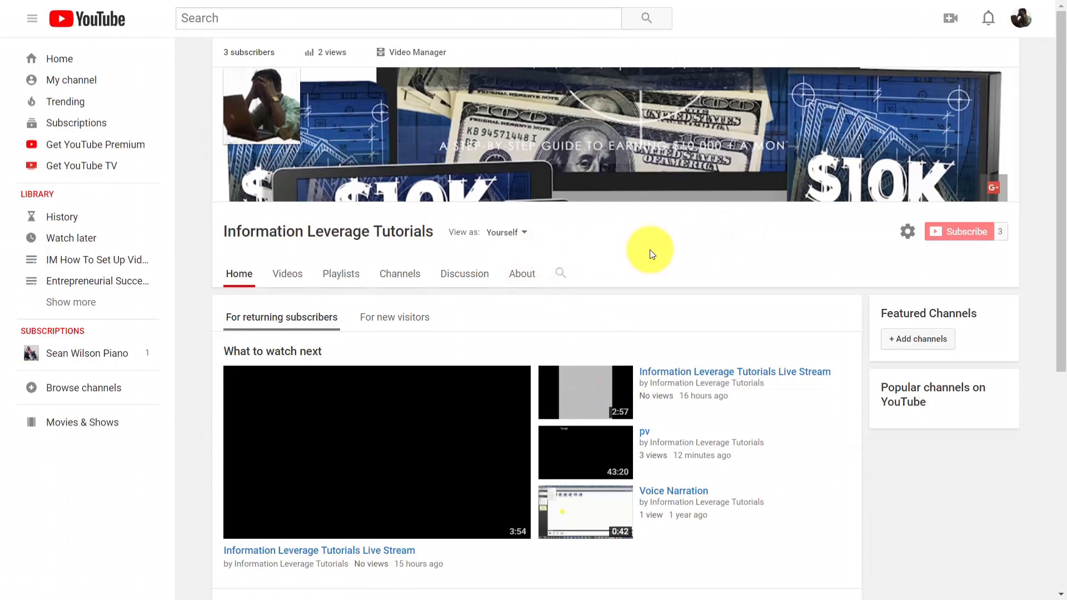
click(907, 232)
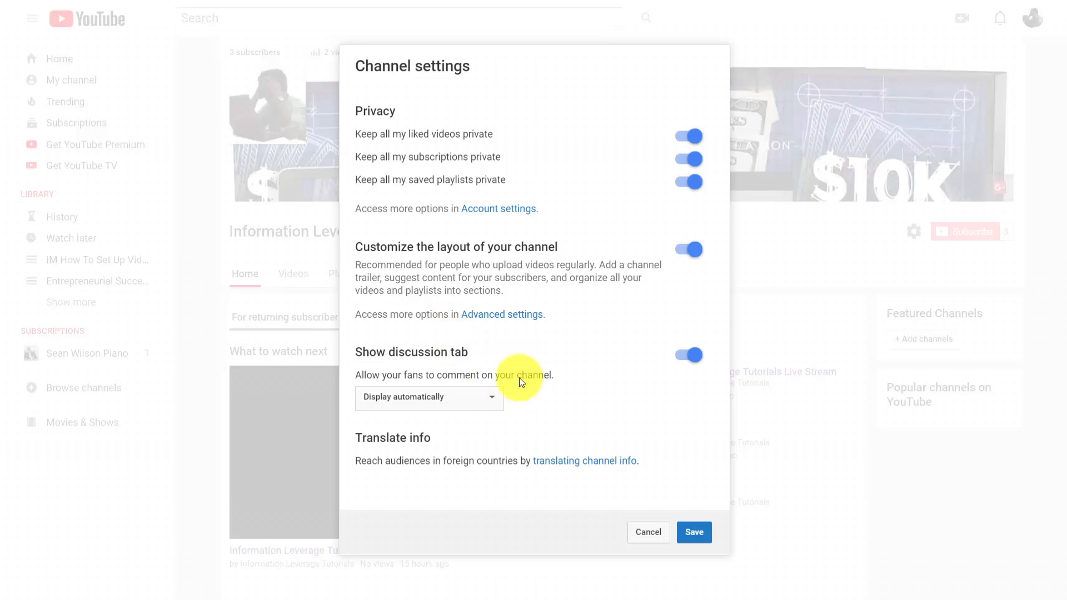
click(692, 533)
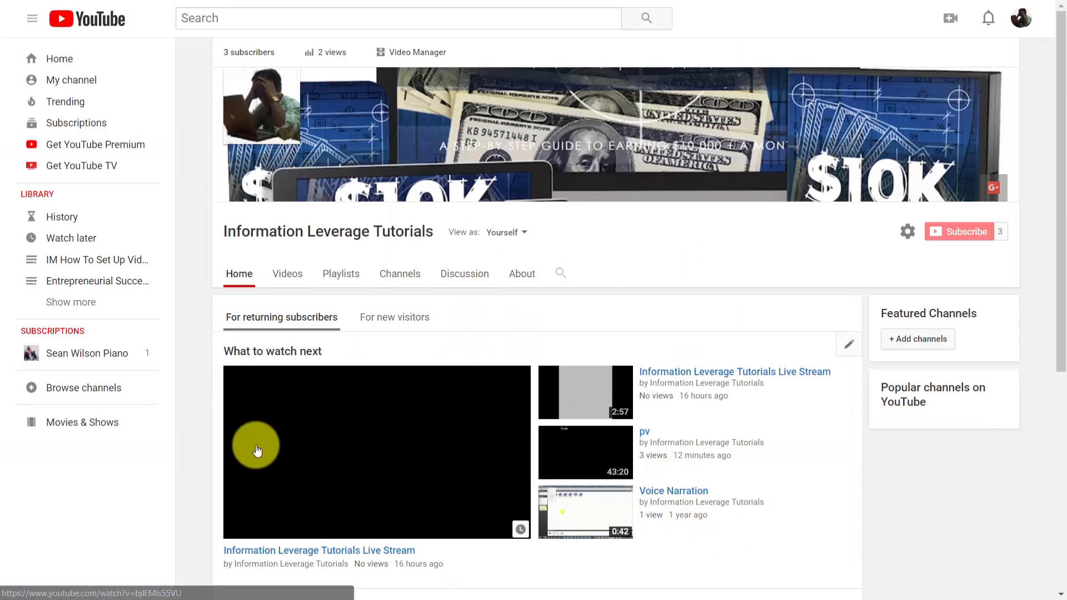
Set the channel description to "How To Leverage Information for your business and for your life. This channel will show you how."
click(525, 276)
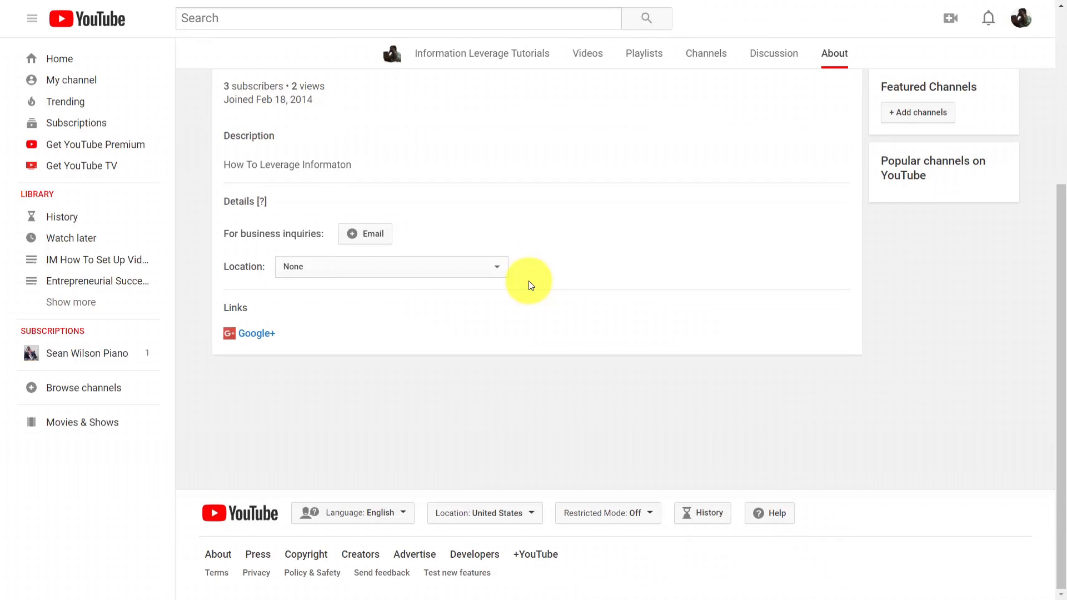
mouse_move(641, 178)
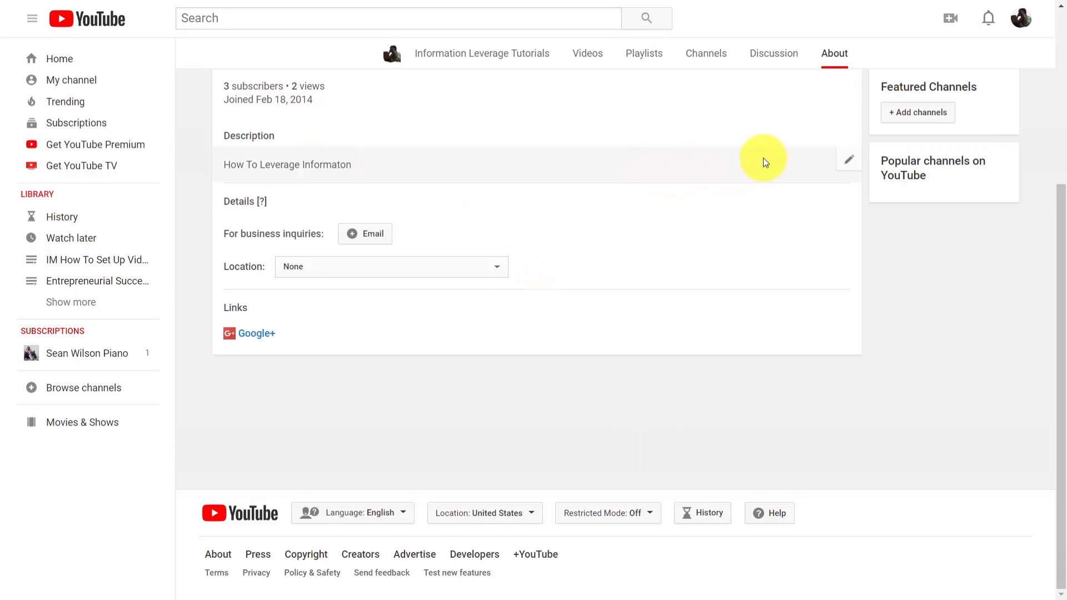
click(849, 161)
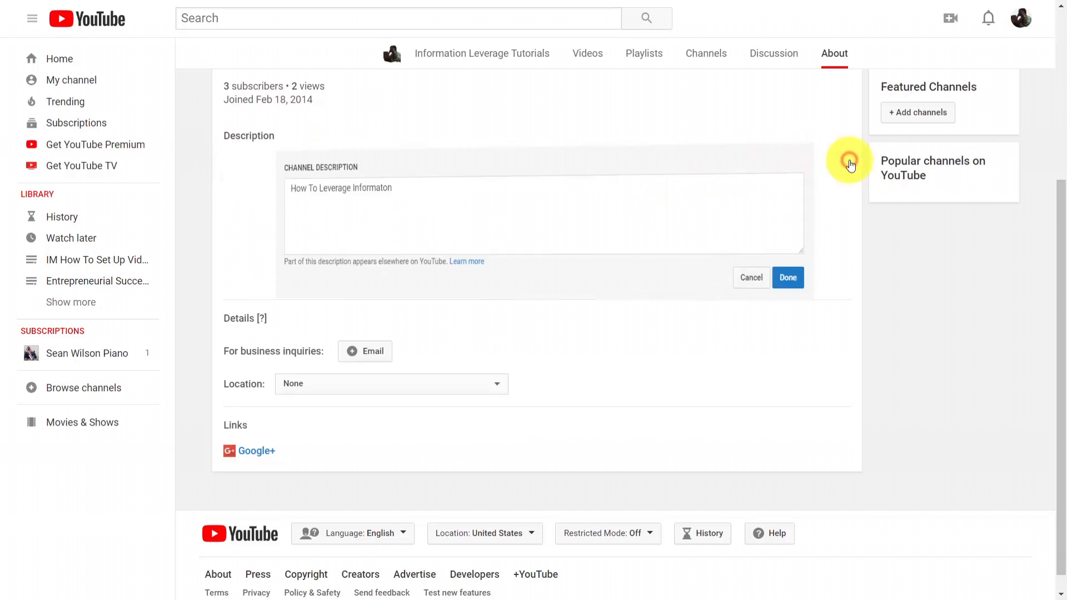
text(for your business and for your life.  This channel will show you how.)
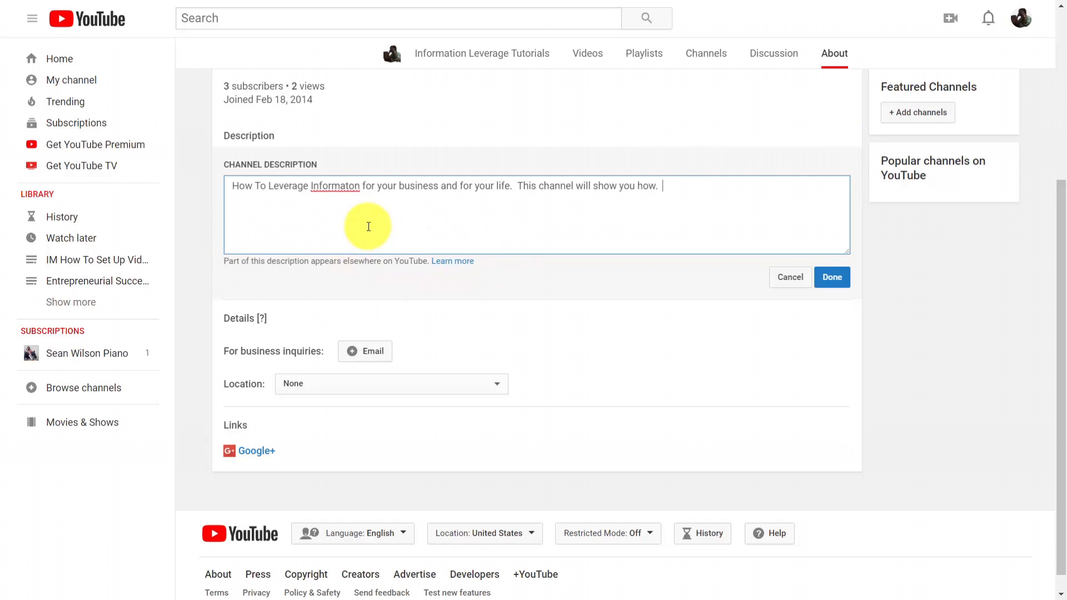
click(351, 185)
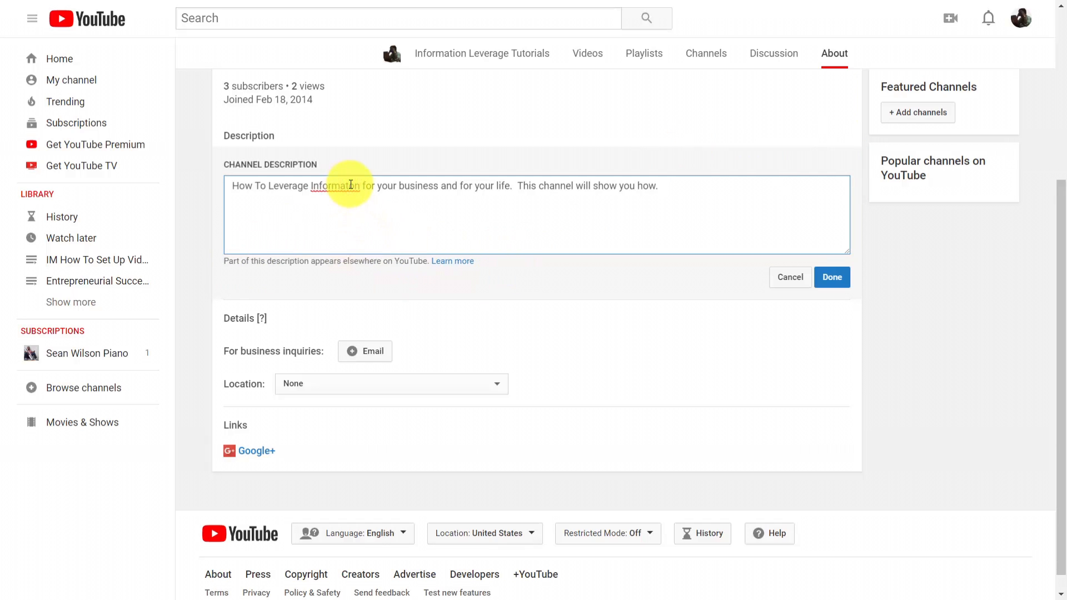
text(i)
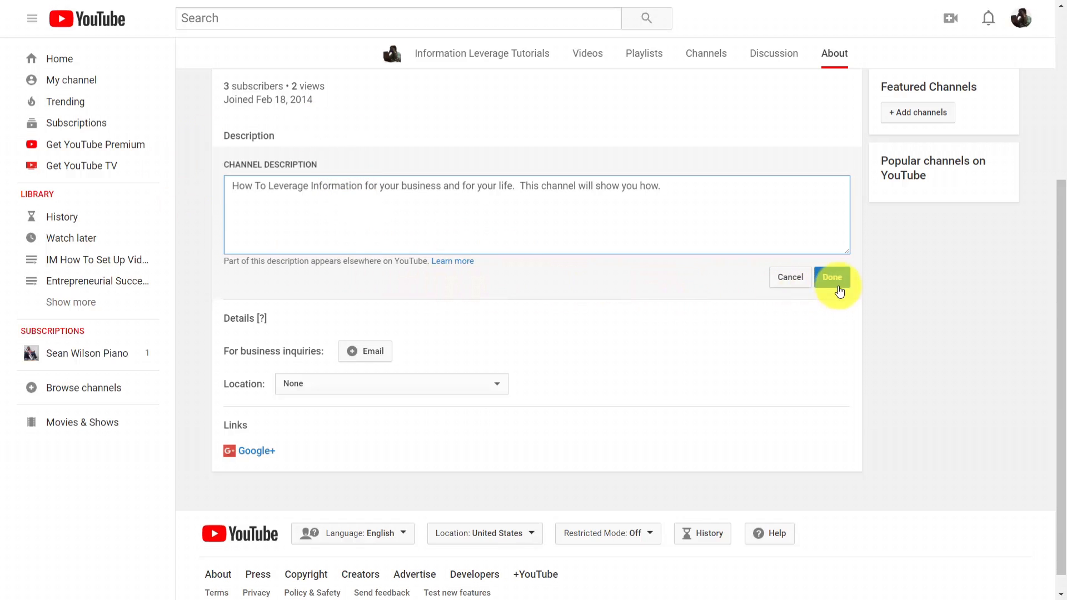
click(833, 278)
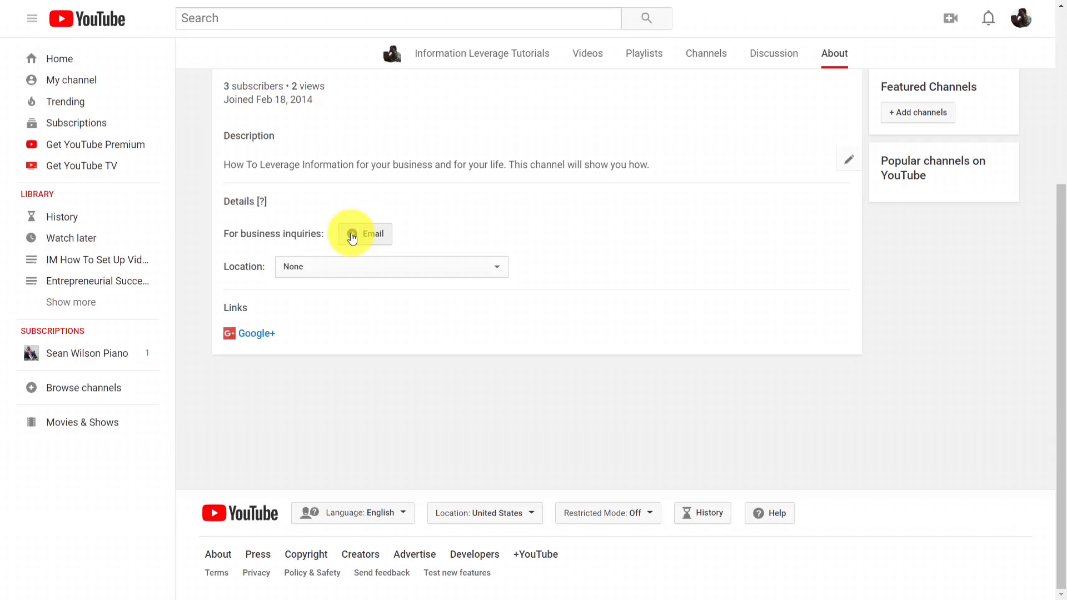
Add the business inquiries email and custom links for Get More of Our Tutorials, Facebook, Twitter, LinkedIn and Skillshare, overlaying the first 5 on channel art
click(351, 236)
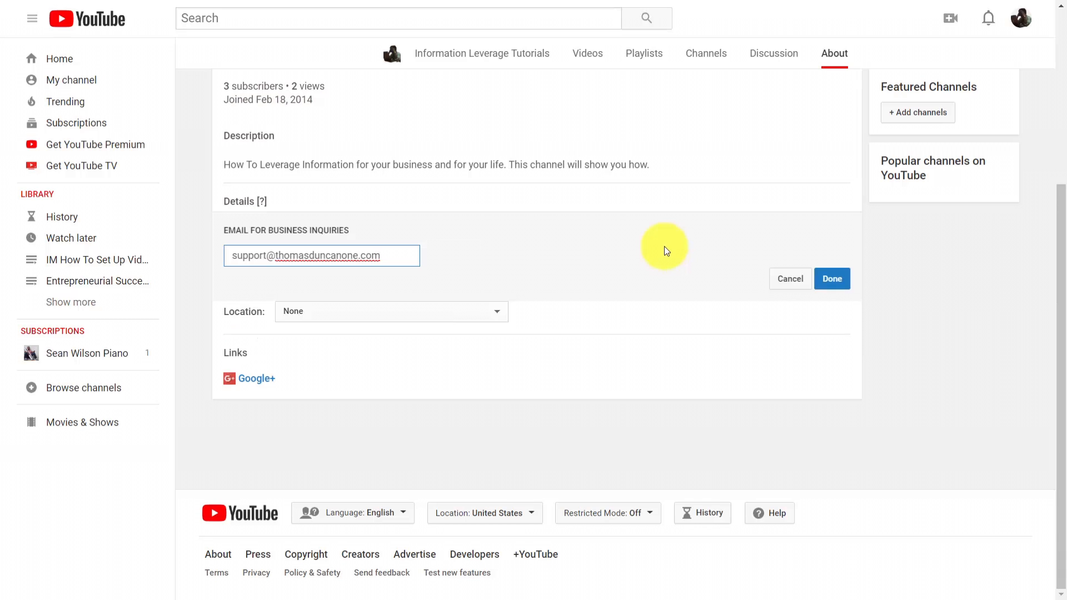
click(830, 292)
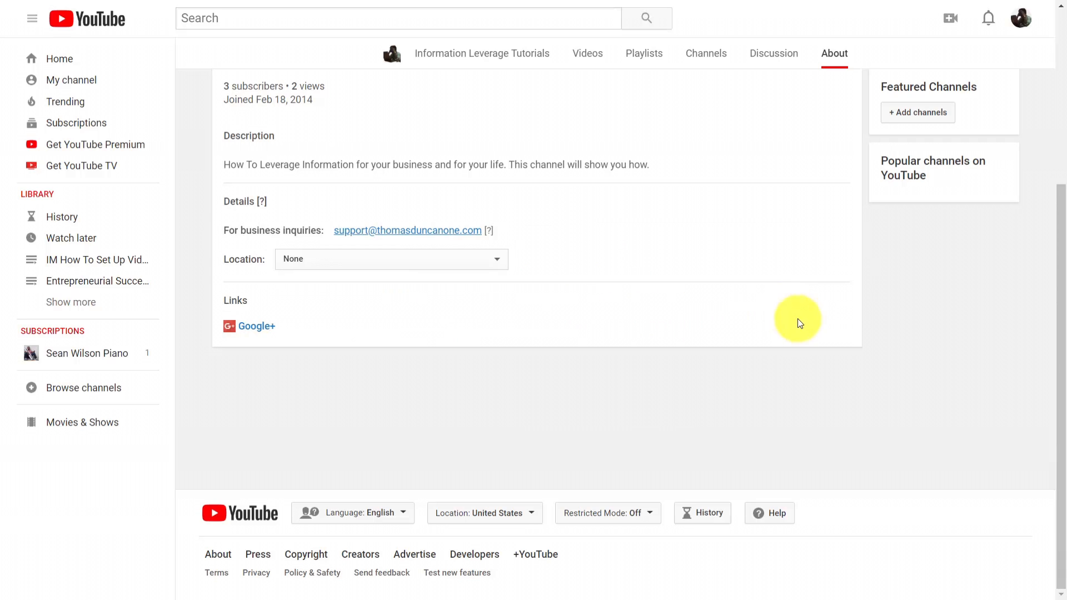
mouse_move(838, 335)
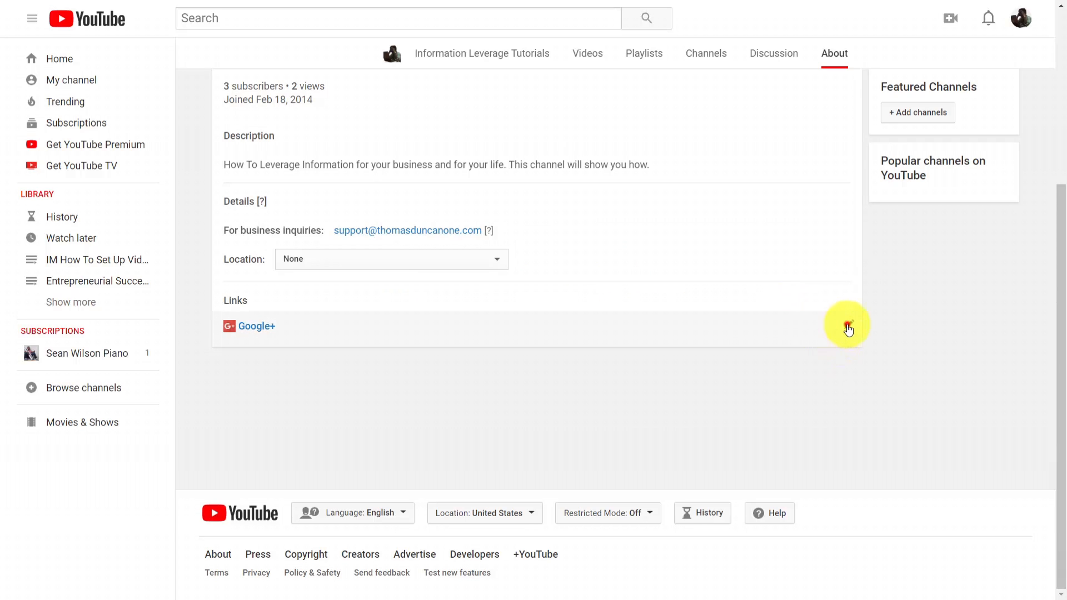
click(848, 327)
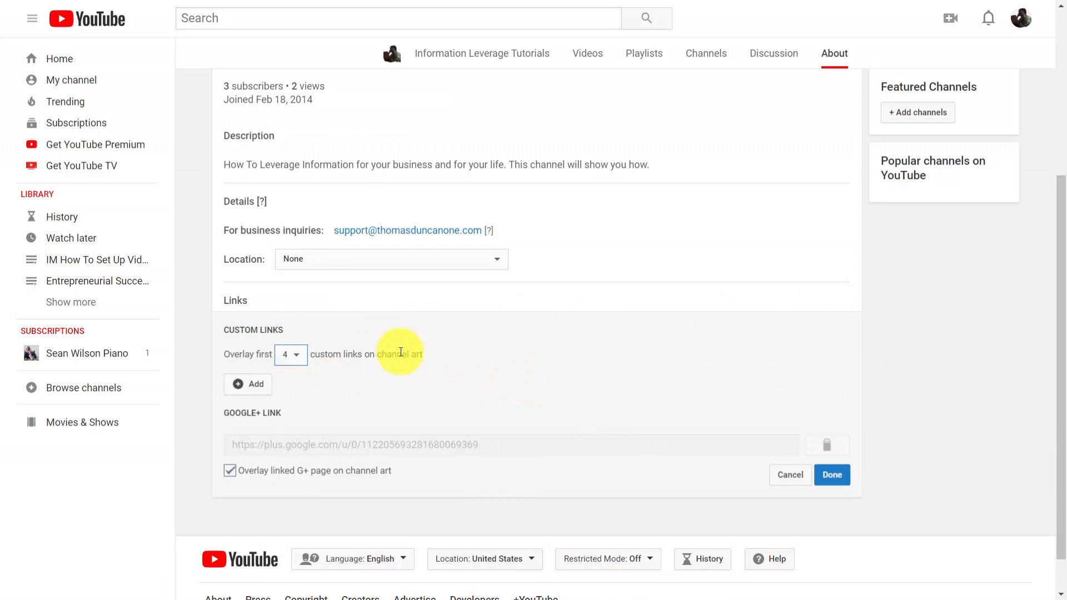
mouse_move(774, 163)
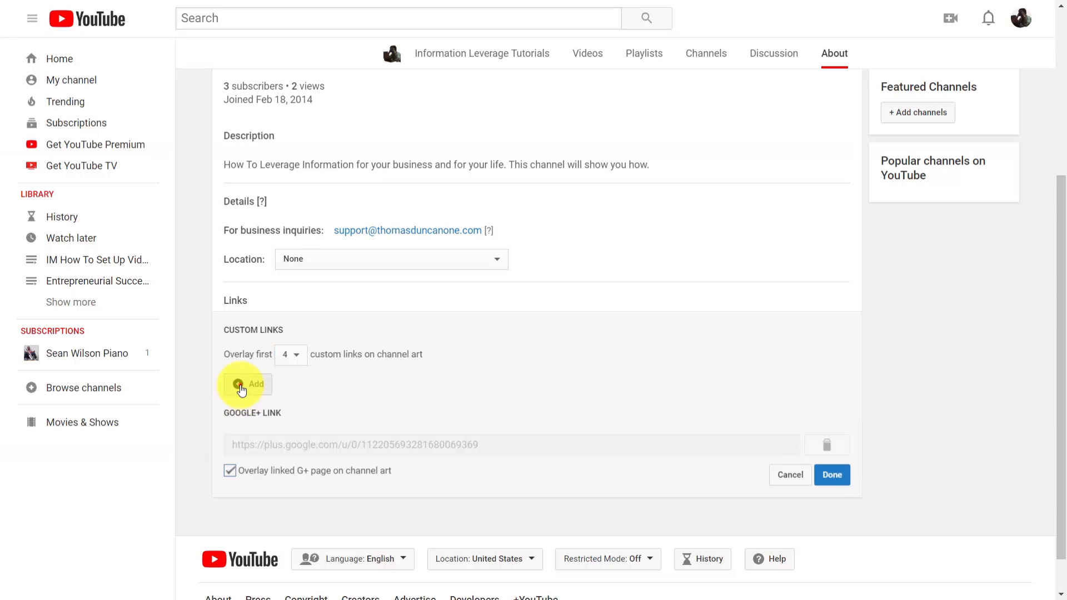
click(239, 382)
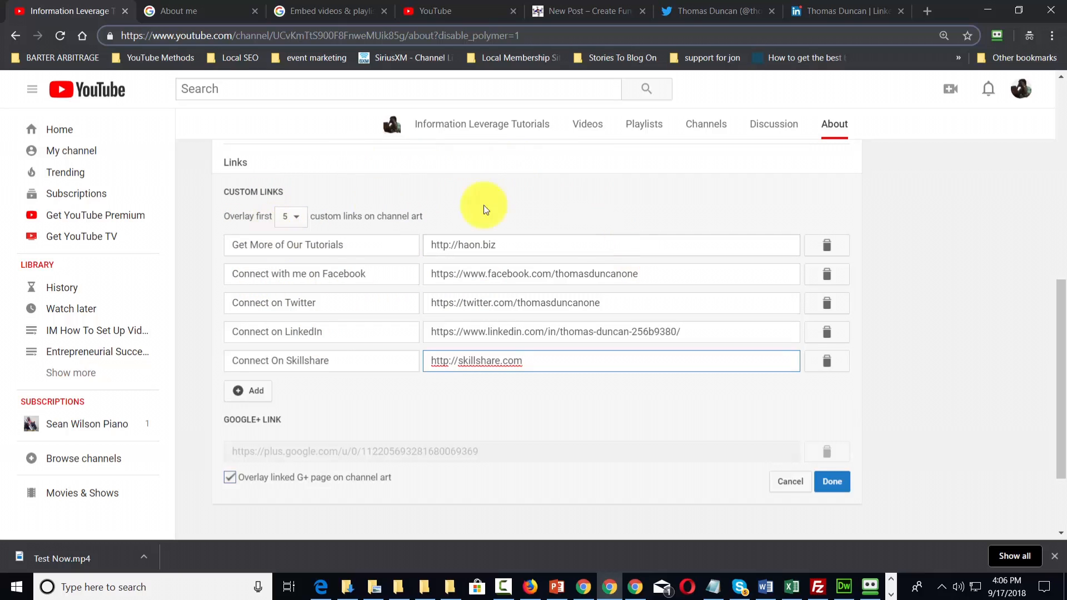
click(832, 482)
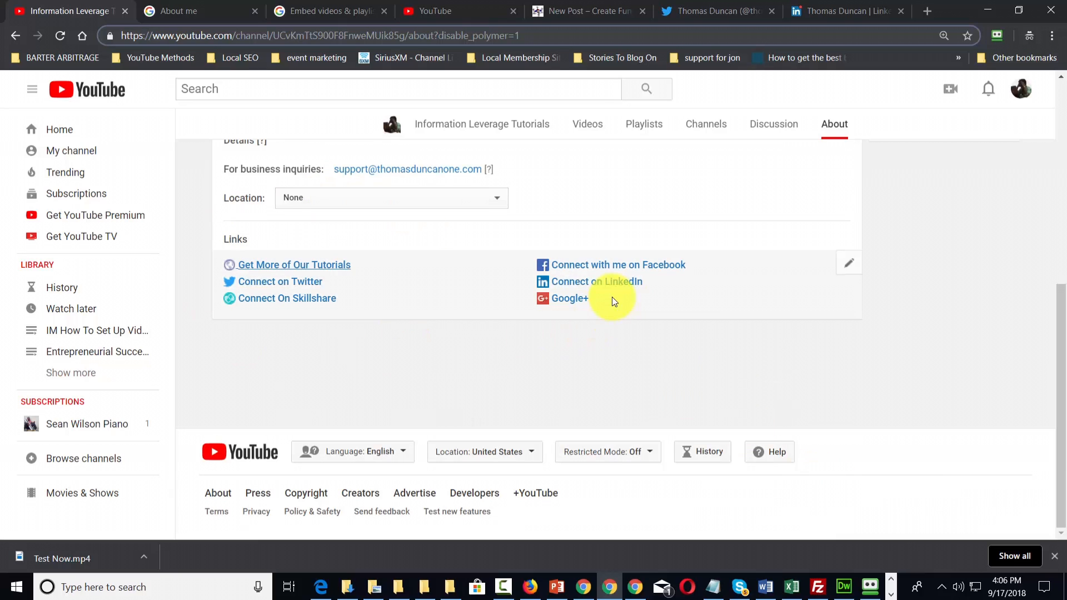
For returning subscribers, feature the 2:57 Information Leverage Tutorials Live Stream video with the heading "Introduction to Our Channel"
scroll(356, 312, up, 6)
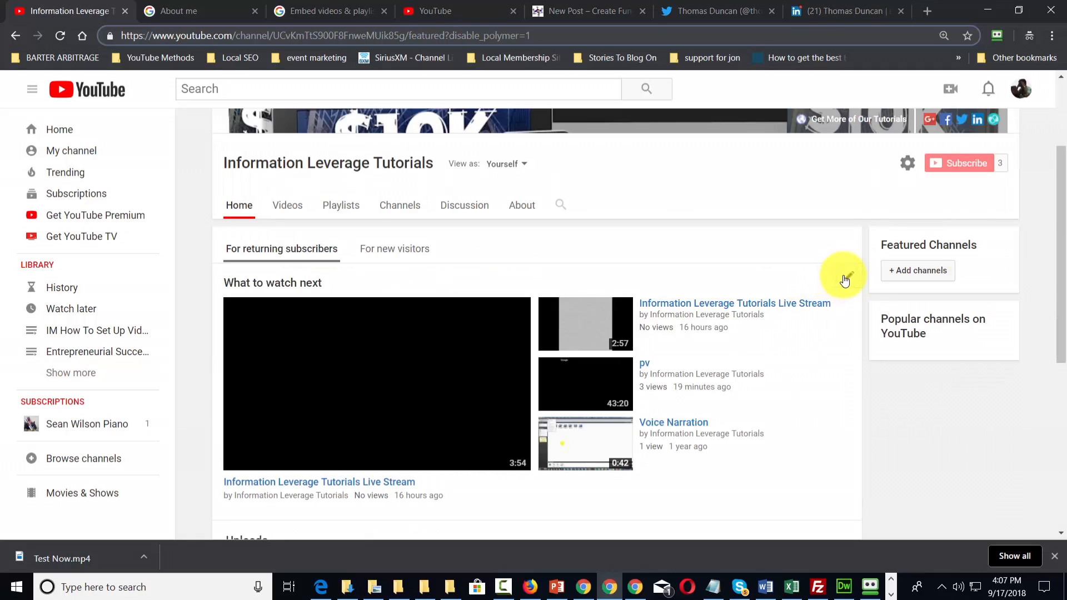
click(842, 275)
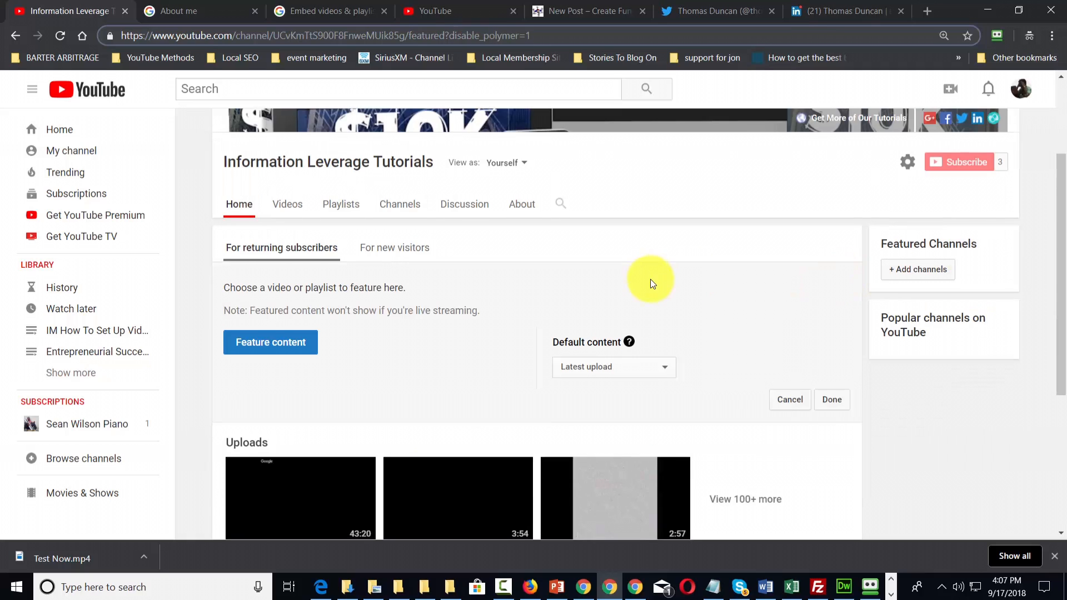
scroll(639, 279, down, 1)
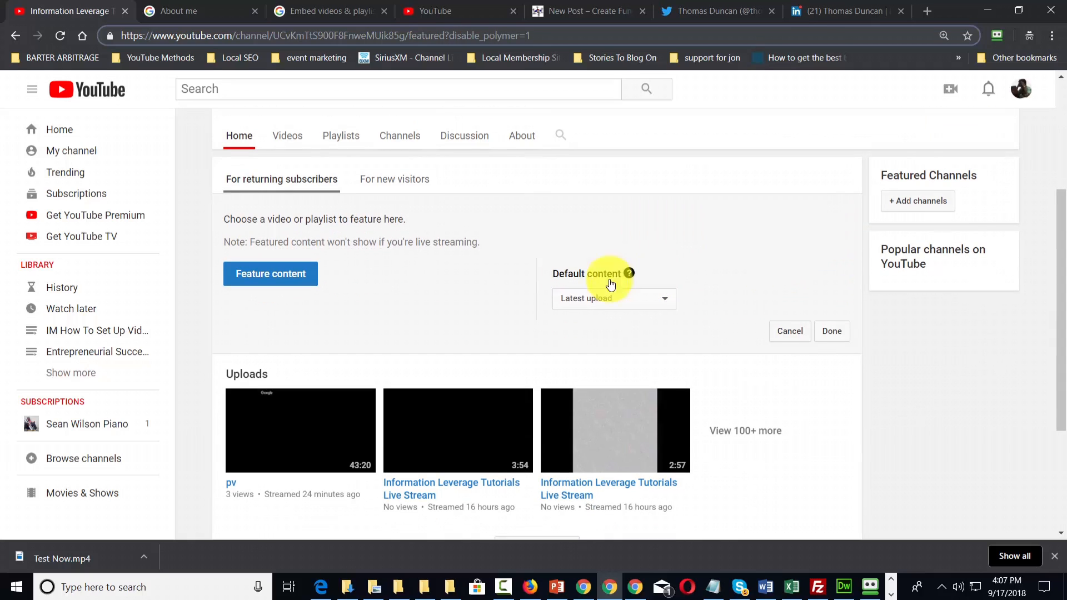
click(271, 280)
click(632, 462)
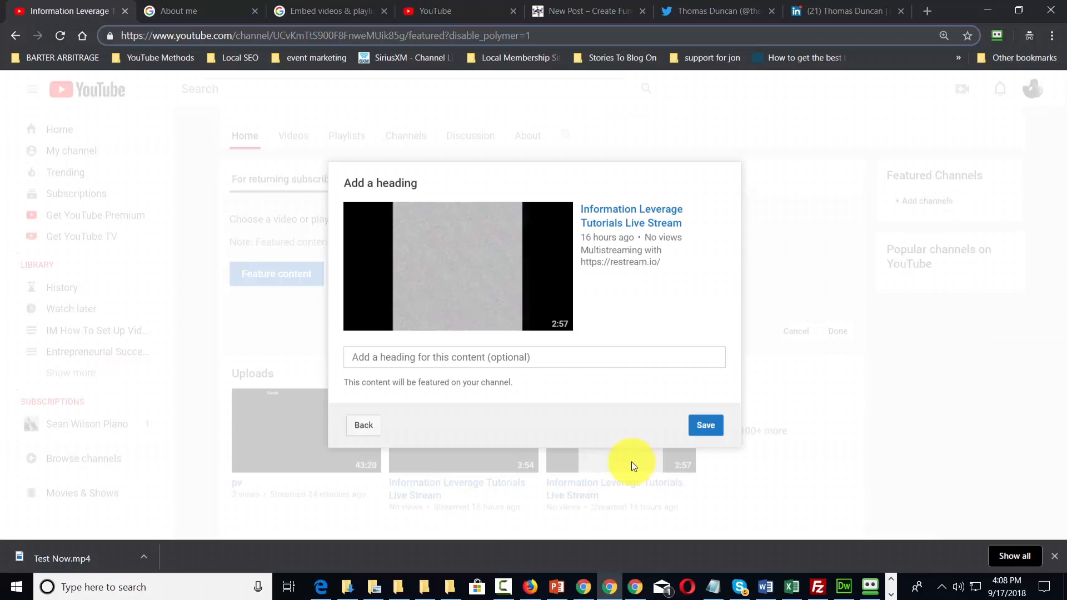
key(F11)
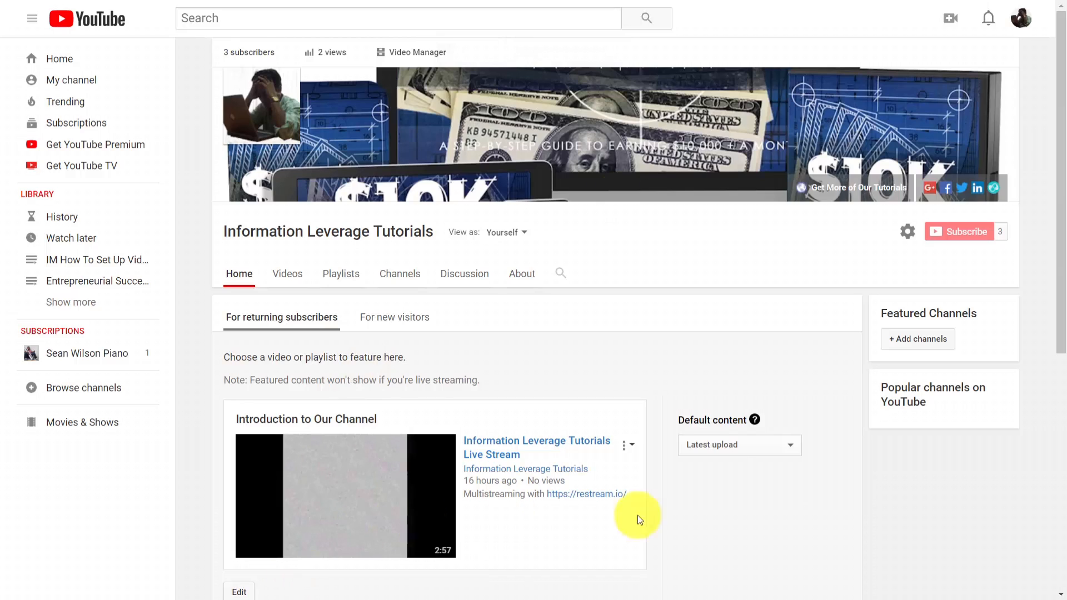
Switch the default content to Latest activity and back to Latest upload, and finish editing the featured content
click(745, 446)
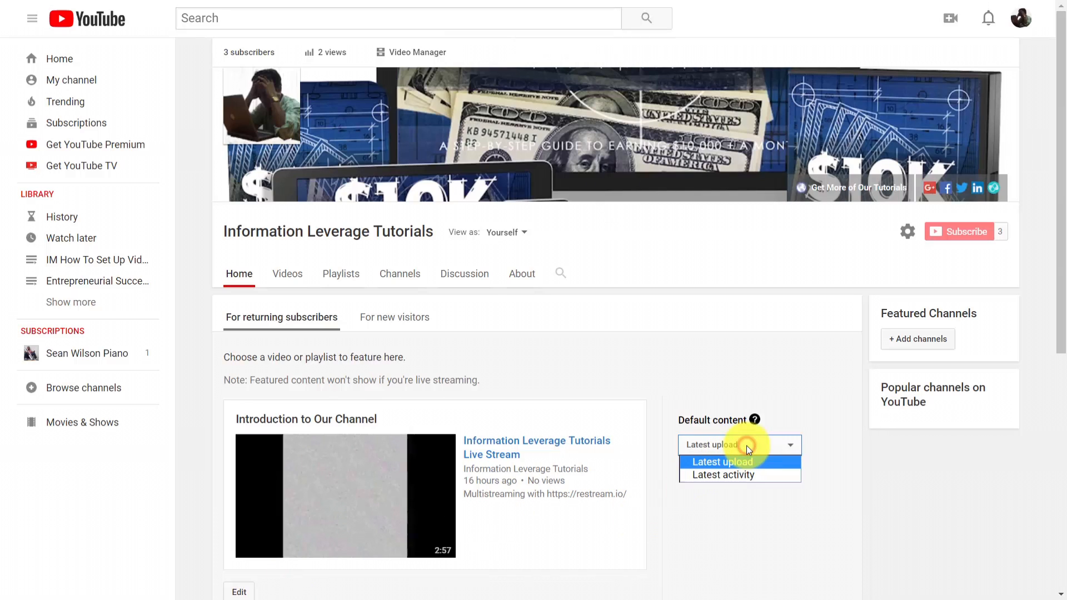
click(735, 475)
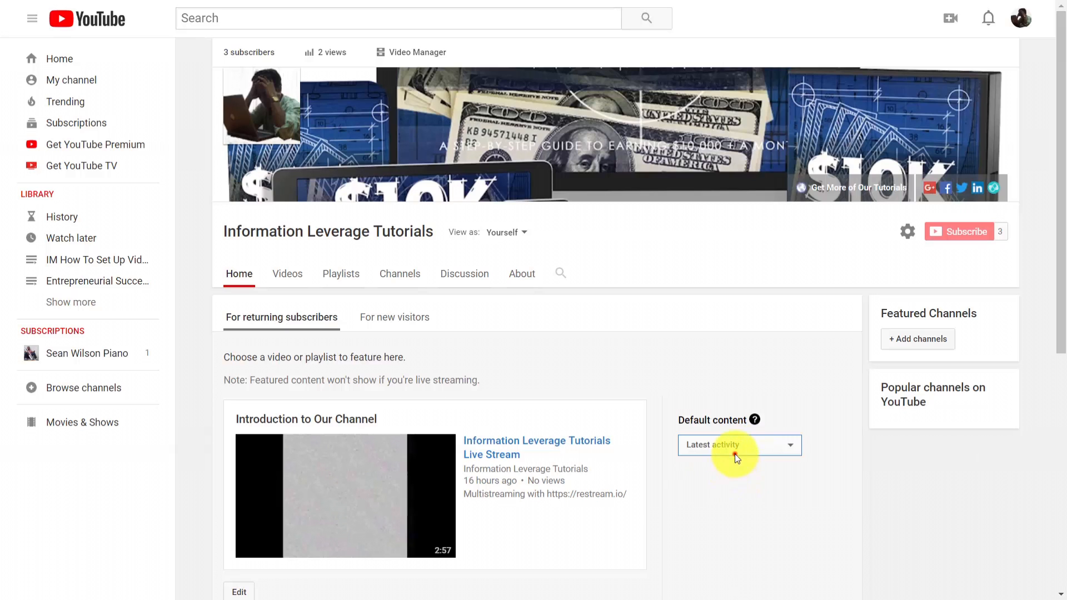
click(733, 452)
click(733, 462)
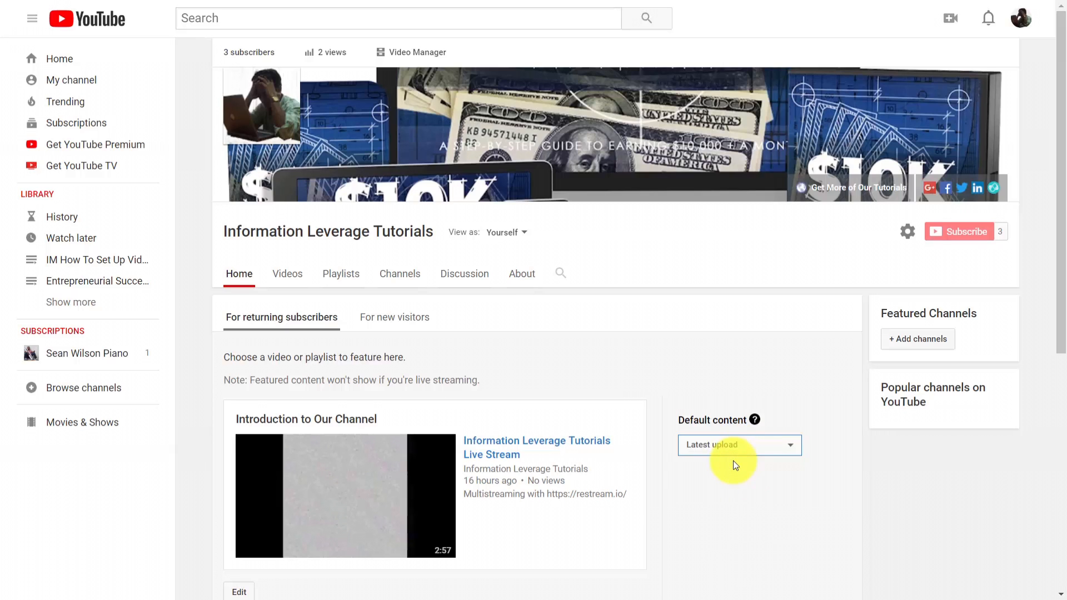
scroll(732, 461, down, 4)
scroll(733, 461, up, 1)
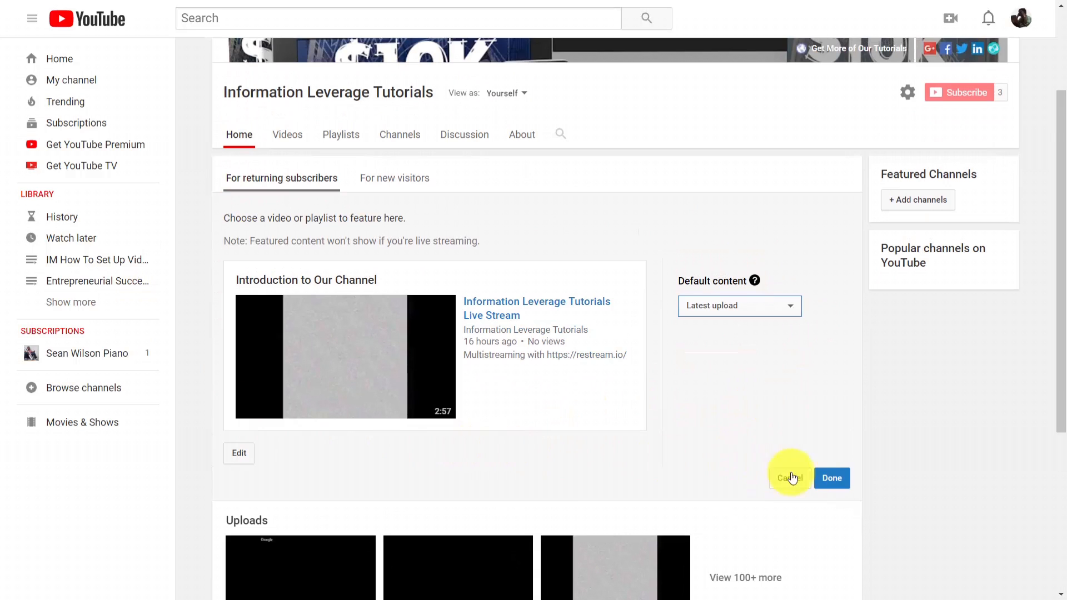
click(831, 480)
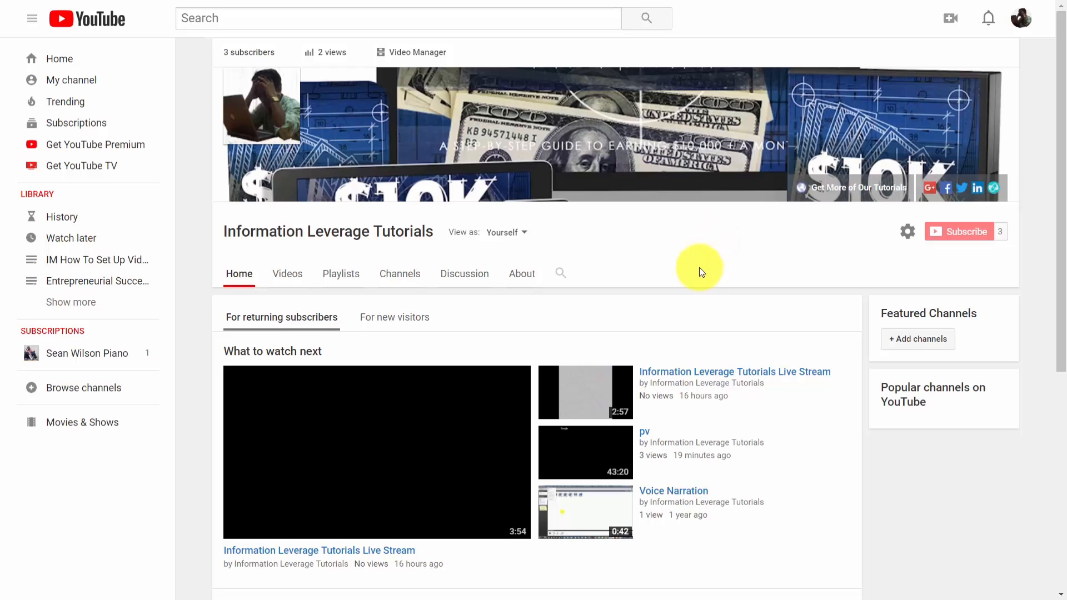
For new visitors, check the privacy options for a trailer upload and set the Getresponse3 video as the channel trailer
scroll(699, 268, down, 1)
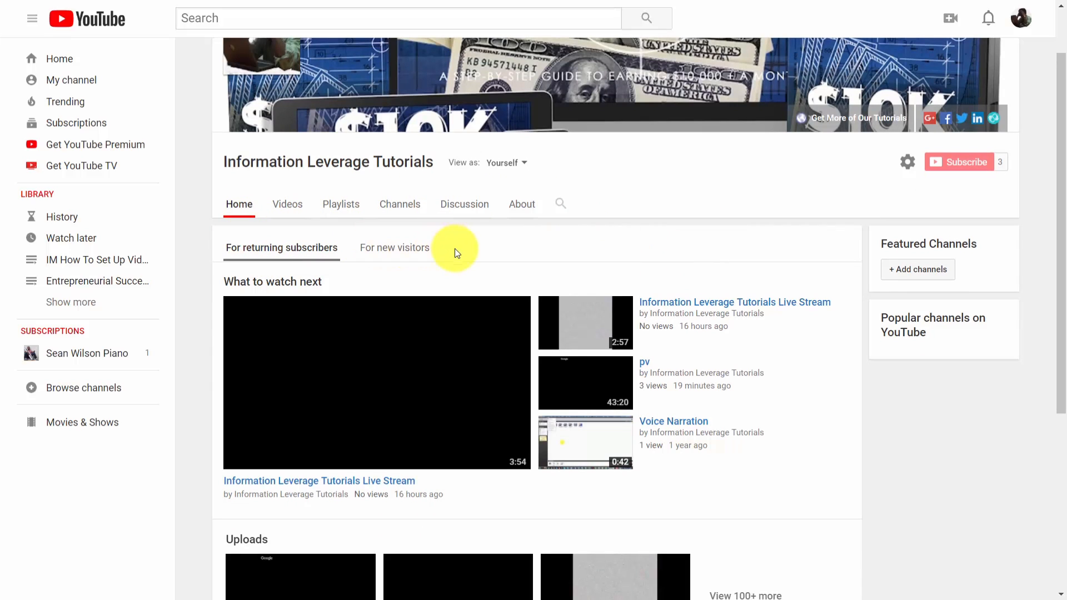
scroll(617, 245, down, 1)
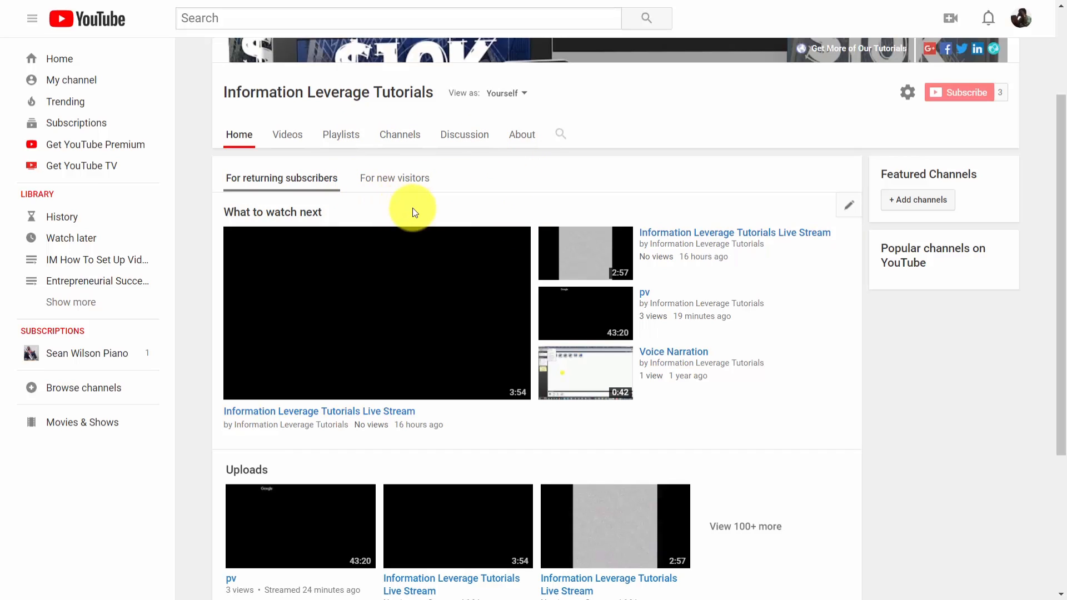
click(393, 179)
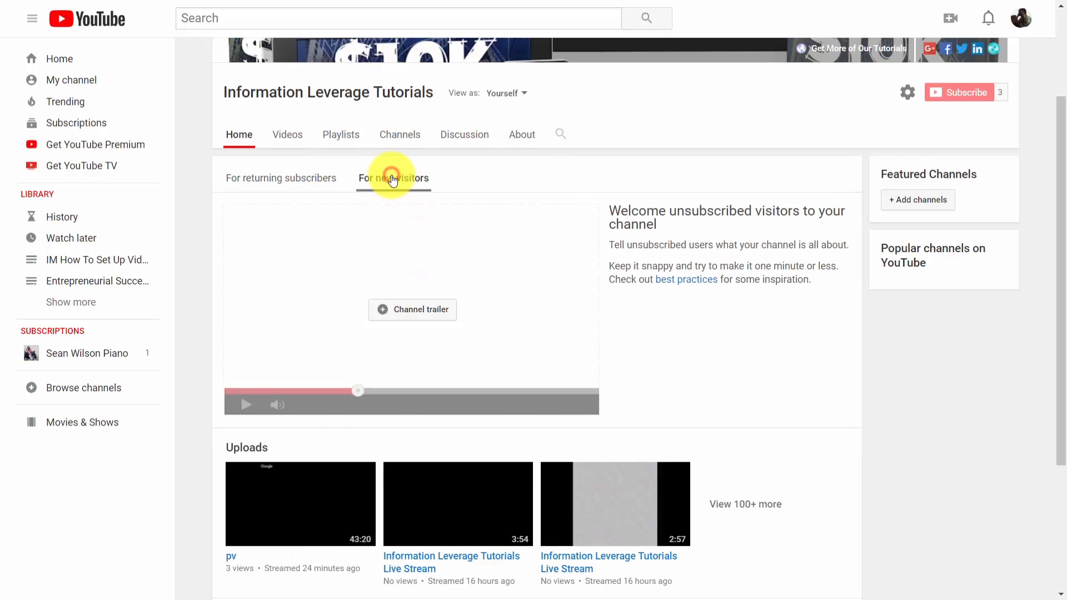
scroll(534, 166, down, 1)
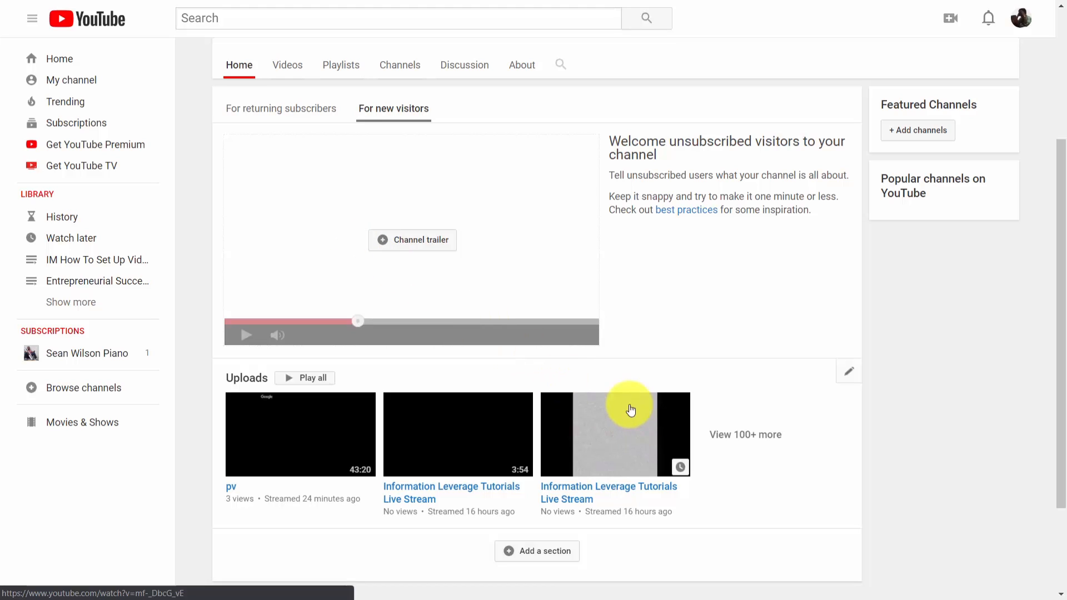
click(405, 243)
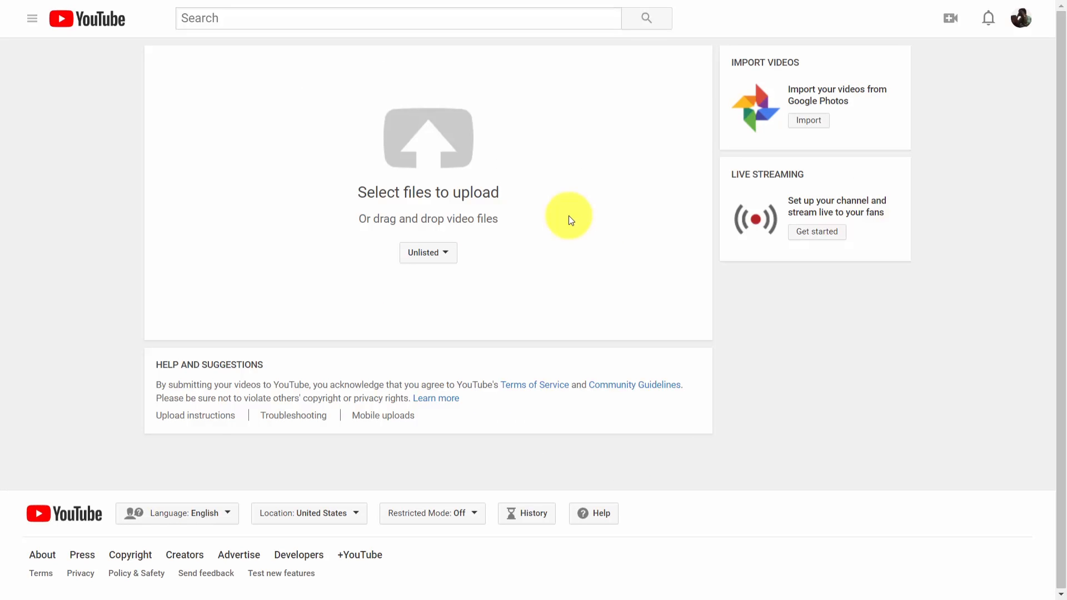
click(448, 251)
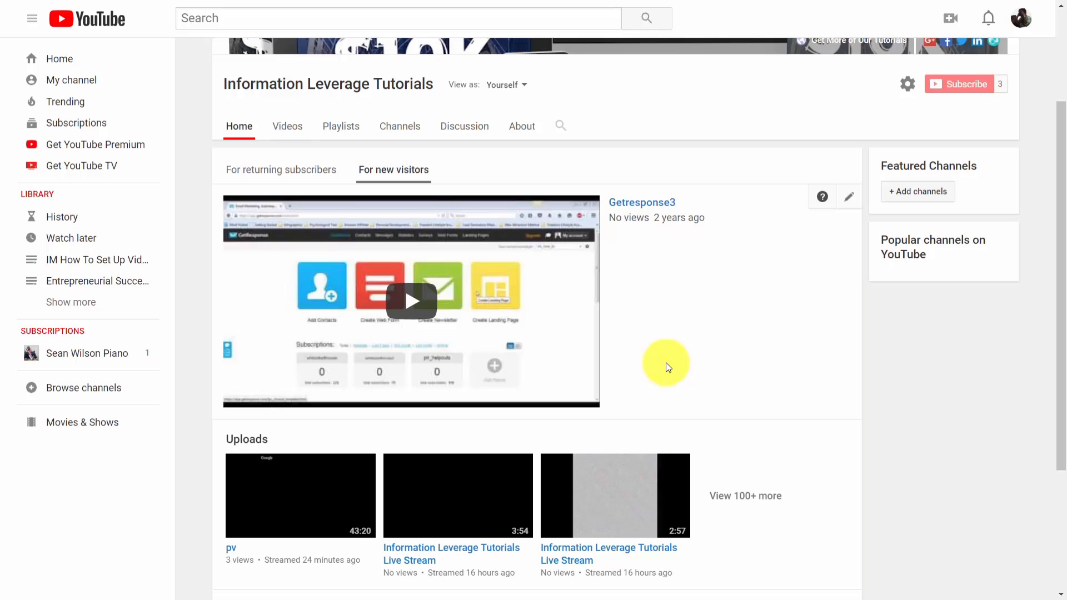
scroll(696, 252, up, 3)
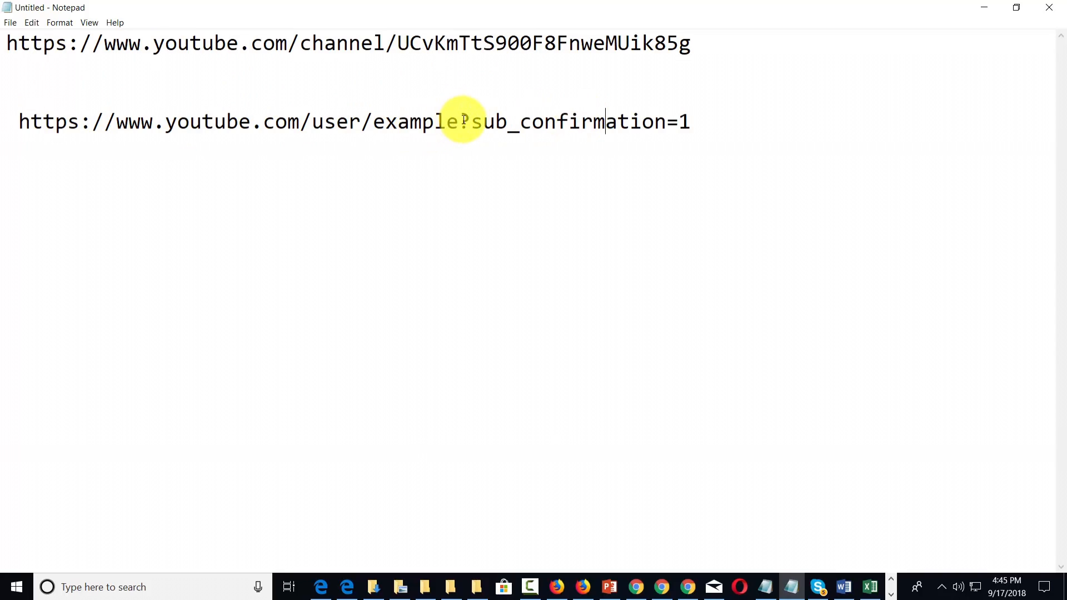
Copy "?sub_confirmation=1" from the example link and append it, preceded by a slash, to the end of the channel URL
drag(459, 119, 689, 123)
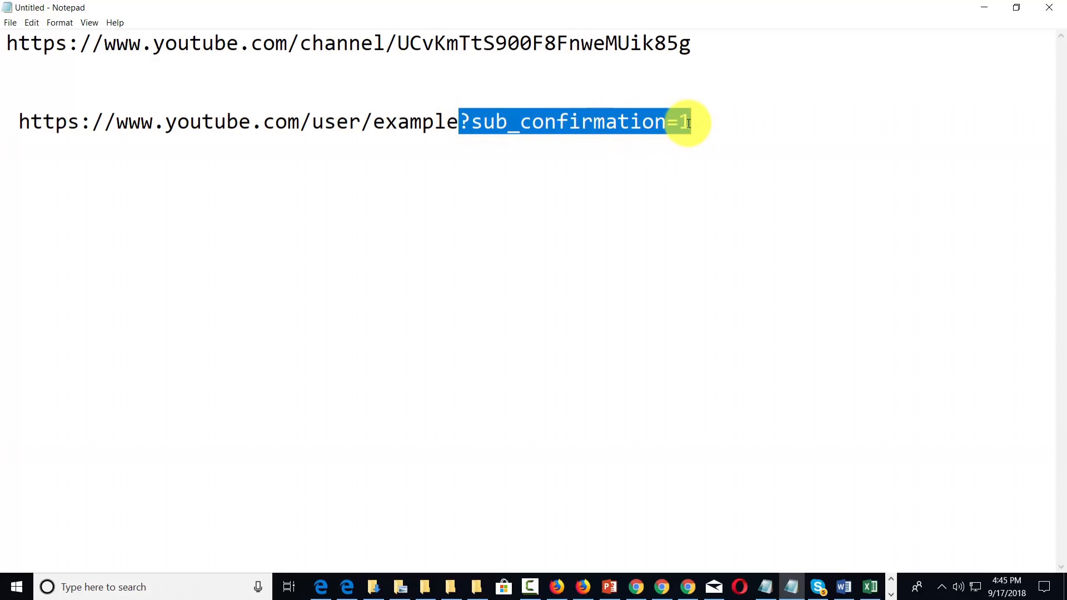
right_click(597, 133)
click(623, 170)
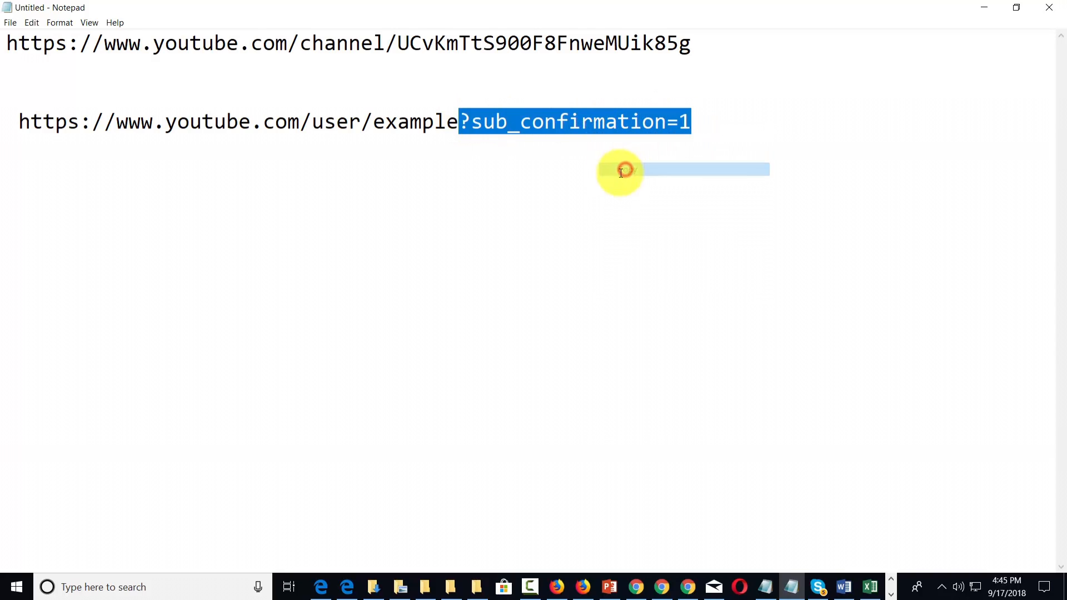
click(689, 42)
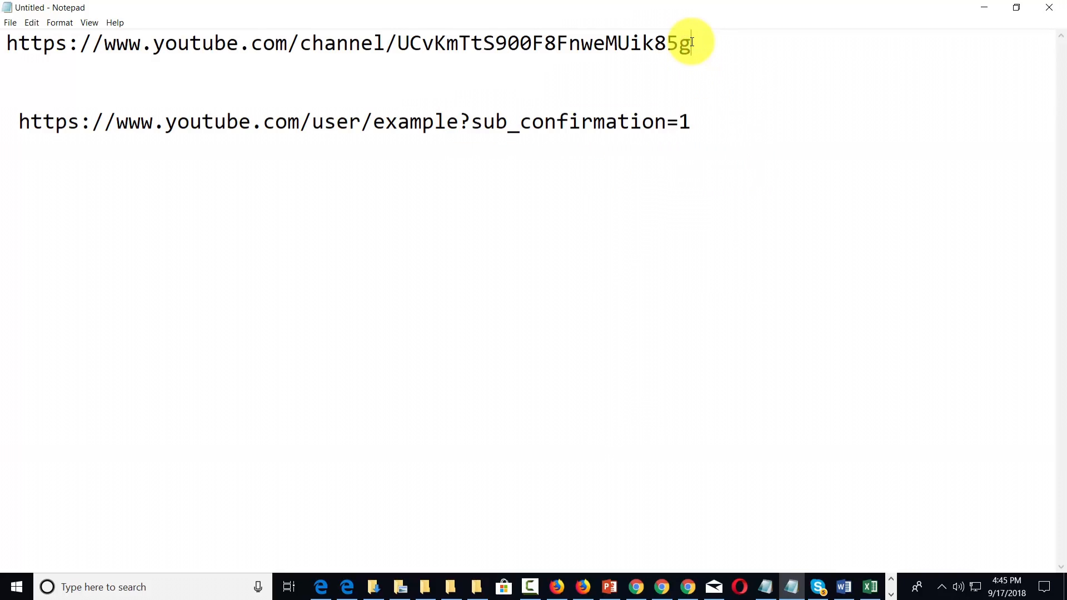
text(/)
key(ctrl+v)
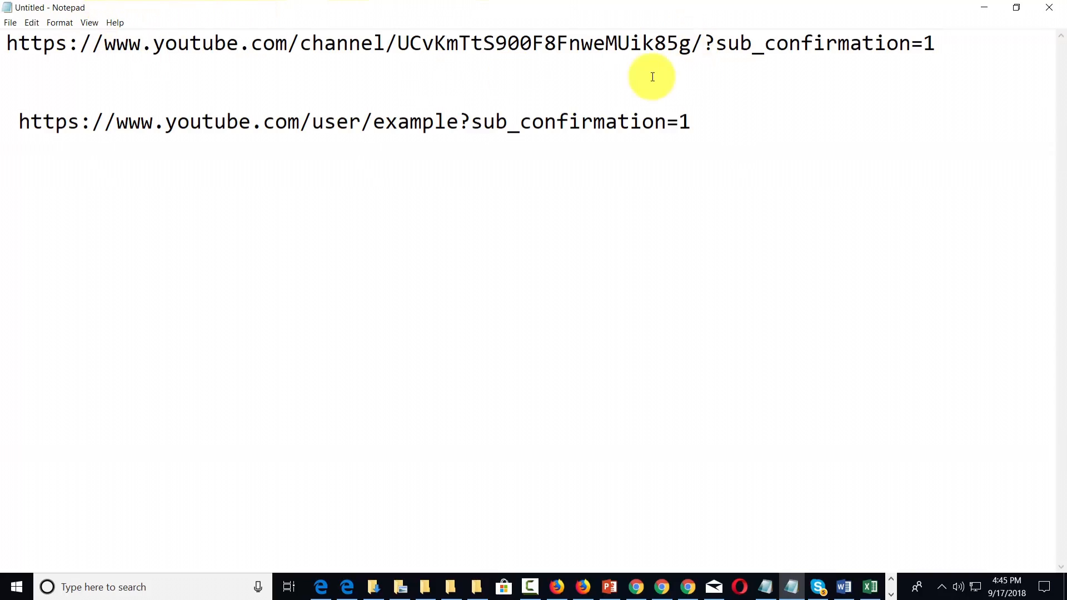
Copy the complete subscribe-confirmation link, open it in the InPrivate Edge window, and pause the channel trailer
drag(947, 41, 7, 41)
right_click(7, 42)
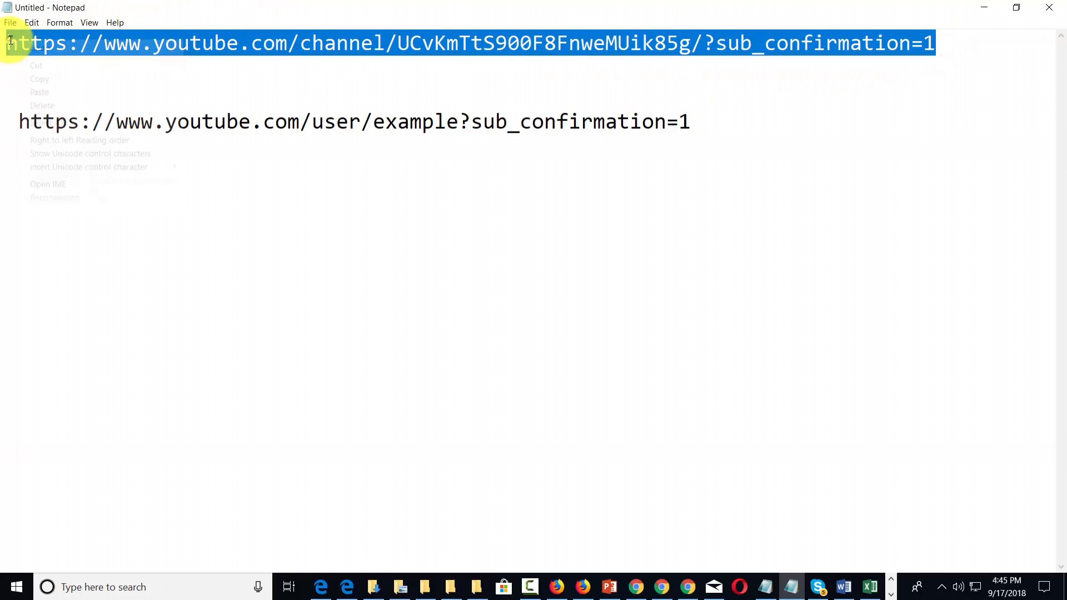
click(32, 80)
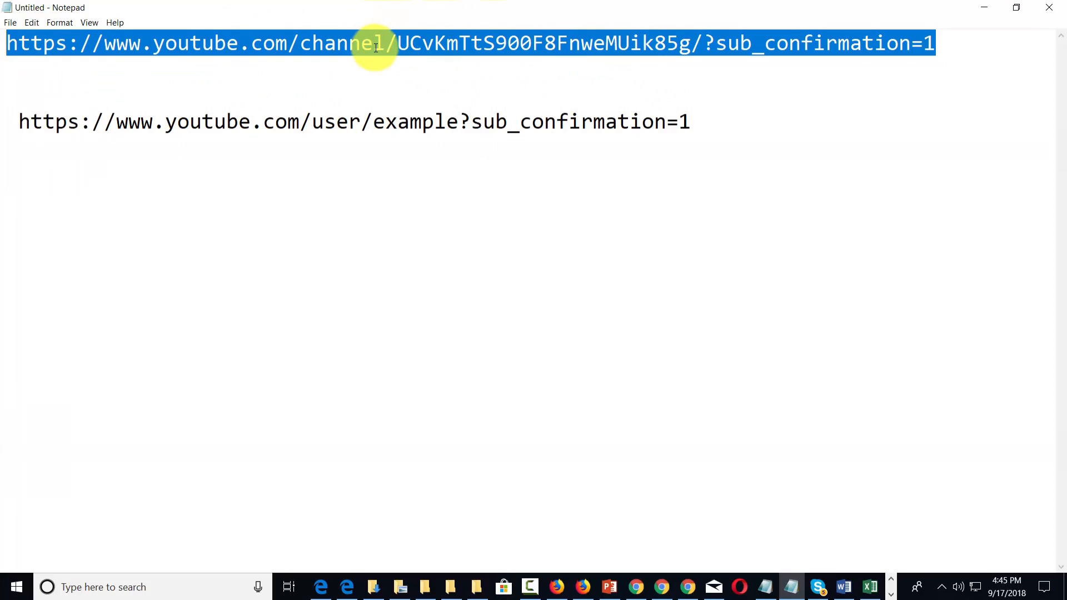
click(346, 586)
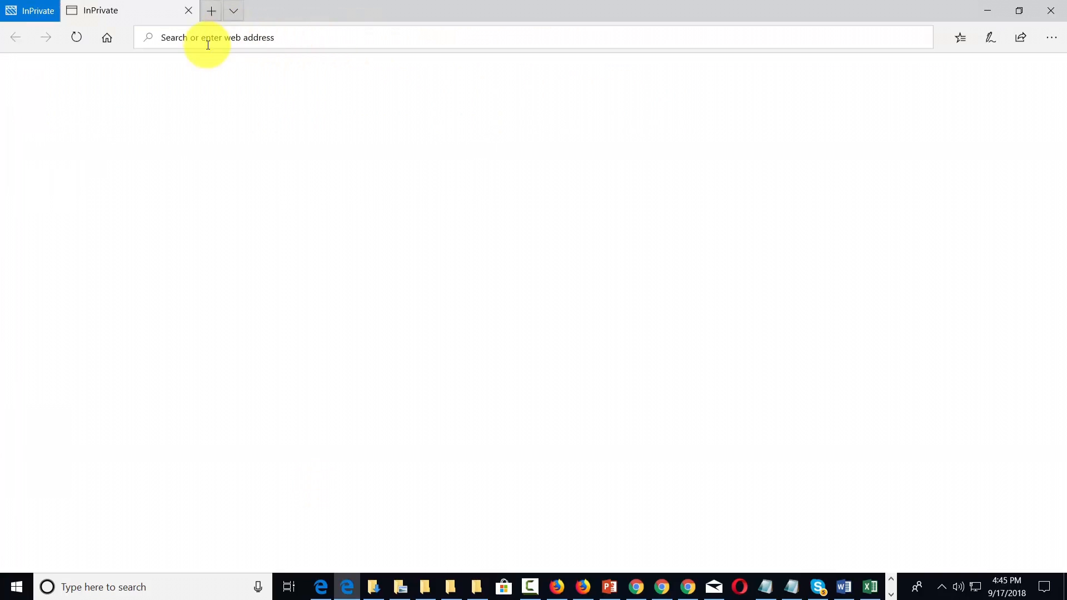
click(178, 40)
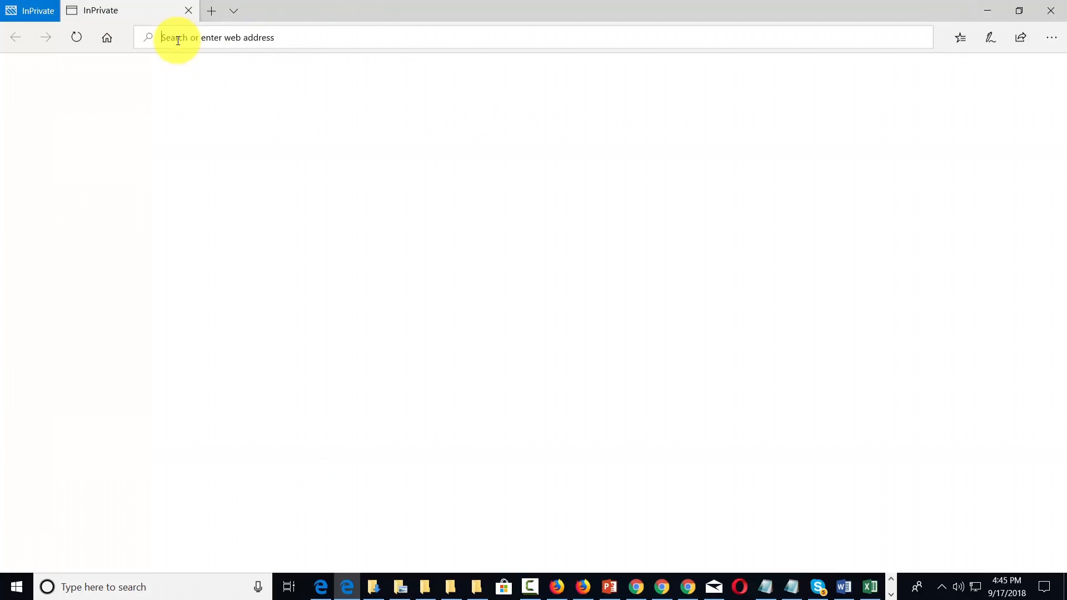
right_click(177, 40)
click(183, 78)
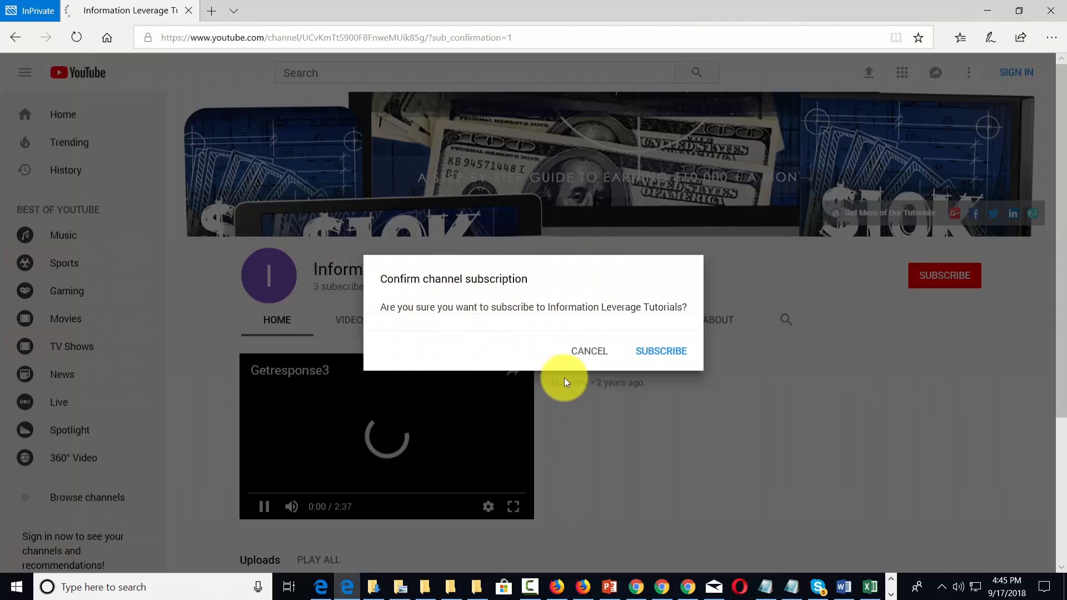
click(268, 504)
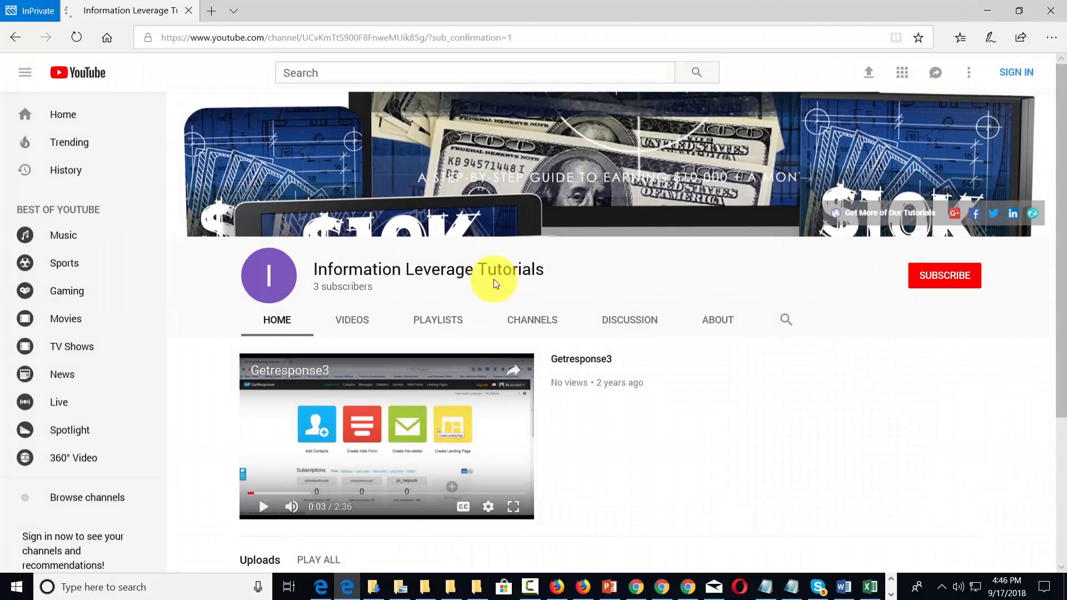
Return to the signed-in YouTube window and open the enhancements of the Test Now video from Creator Studio
key(alt+Tab)
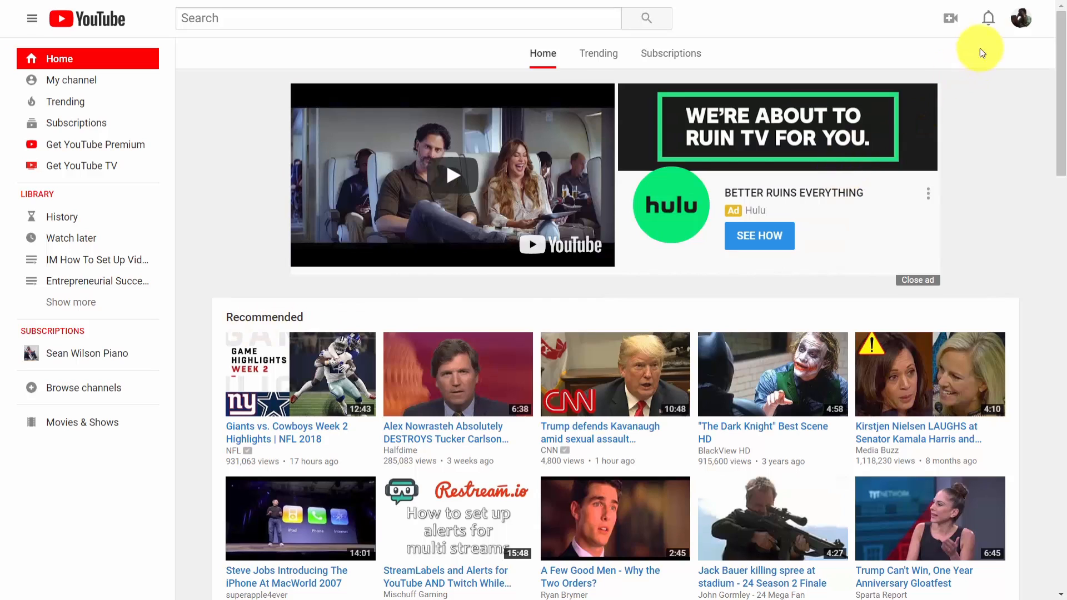
click(1020, 23)
click(926, 123)
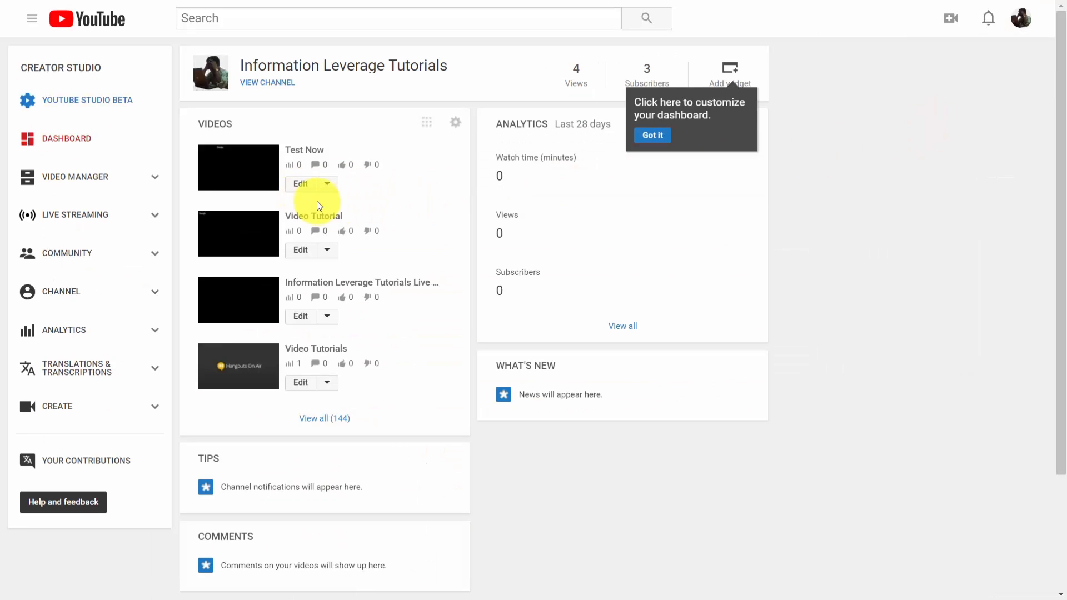
click(305, 190)
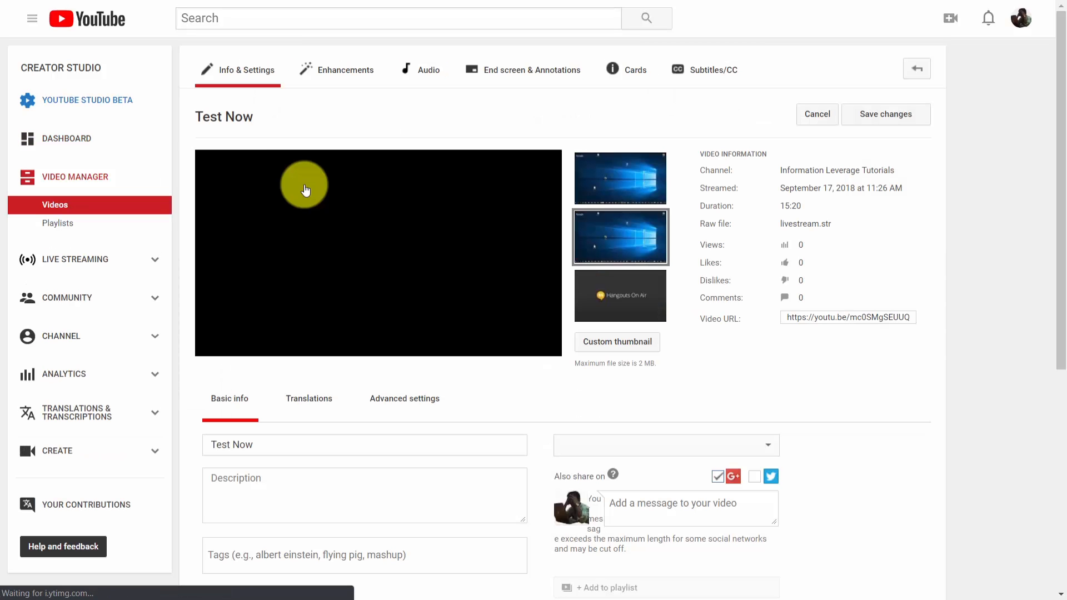
click(356, 72)
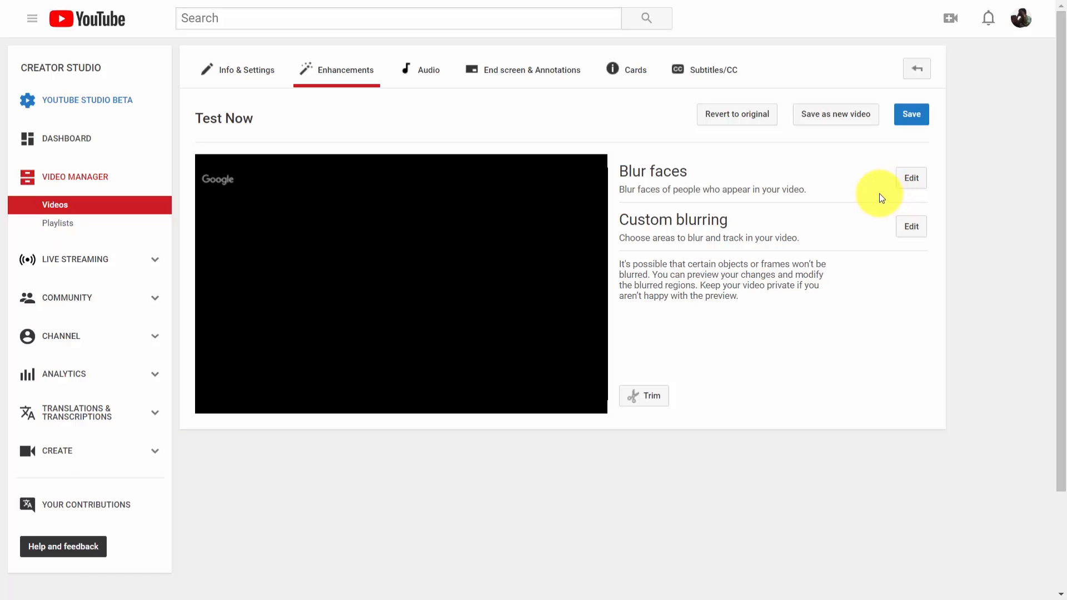
Open the Blur faces settings, close the timer window, select all detected faces and deselect them all again
click(910, 183)
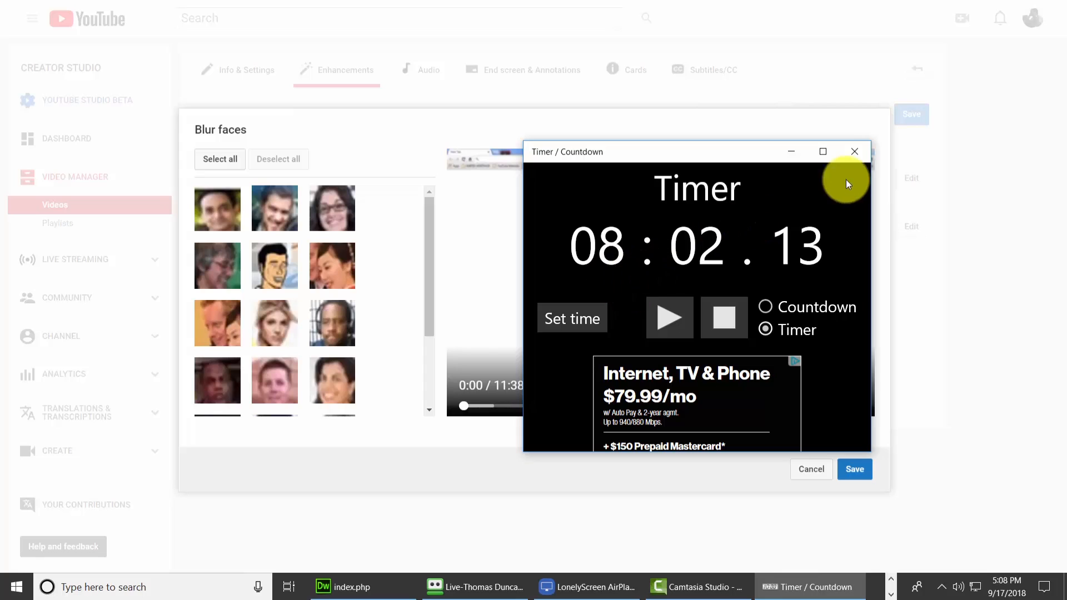
click(854, 155)
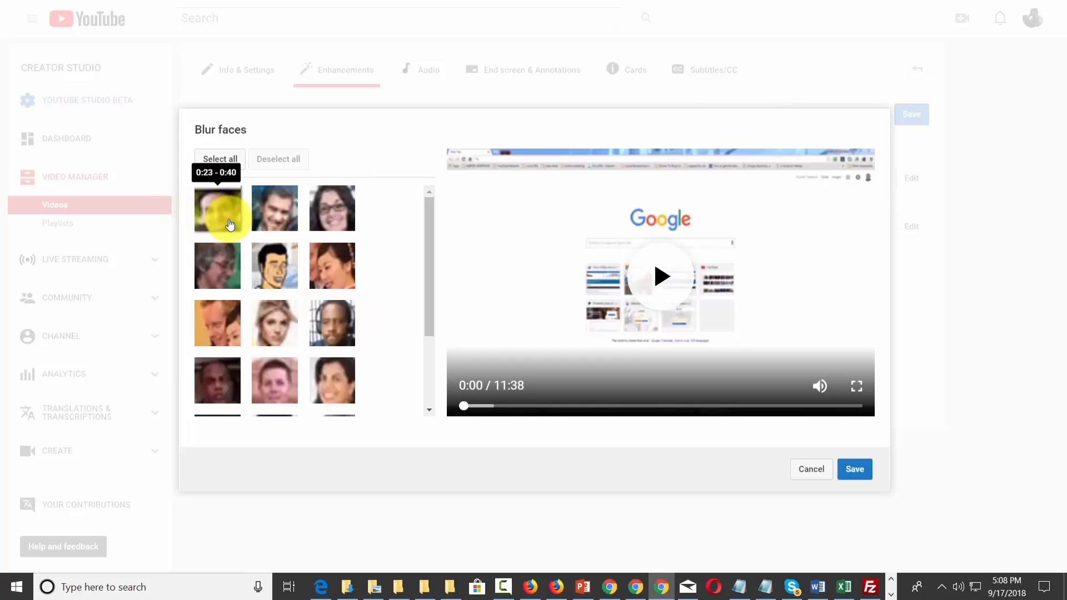
click(234, 160)
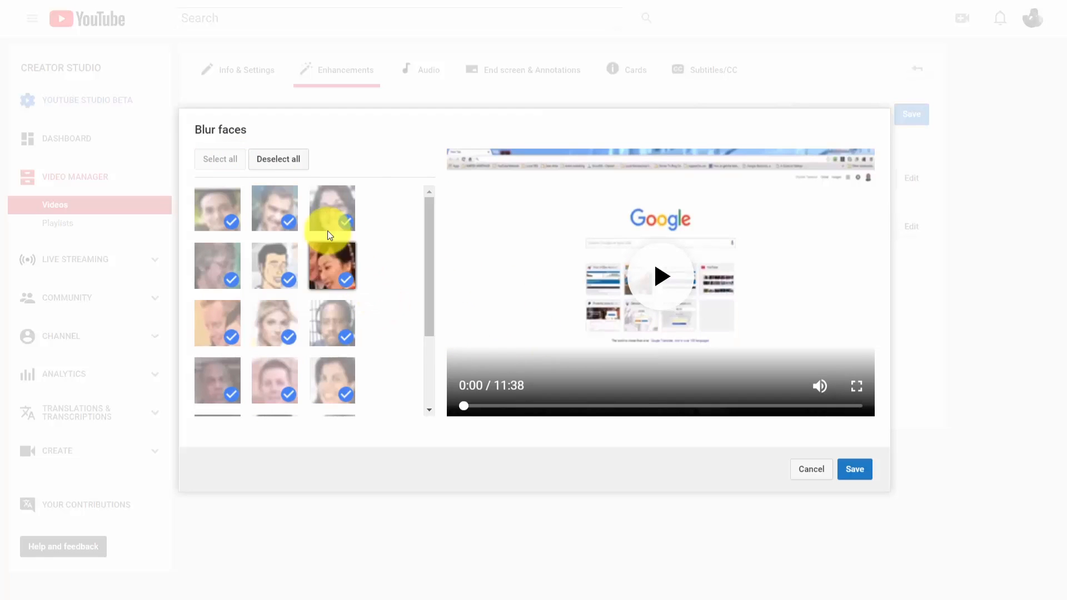
click(280, 160)
mouse_move(325, 218)
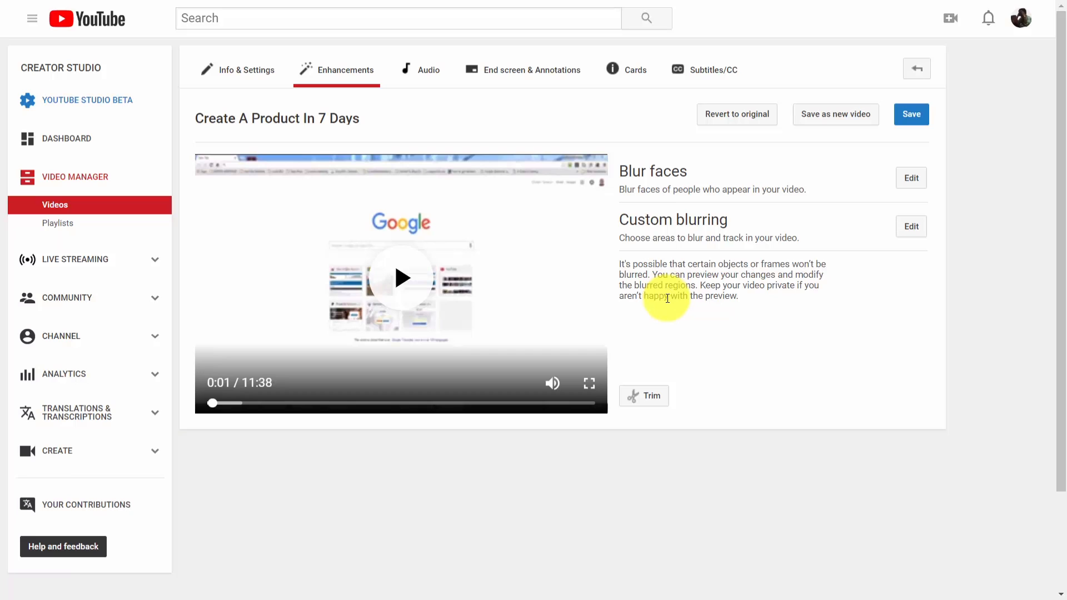
Add a custom blur area at about 3:46 in Create A Product In 7 Days, reposition and enlarge it, and finish custom blurring
click(906, 228)
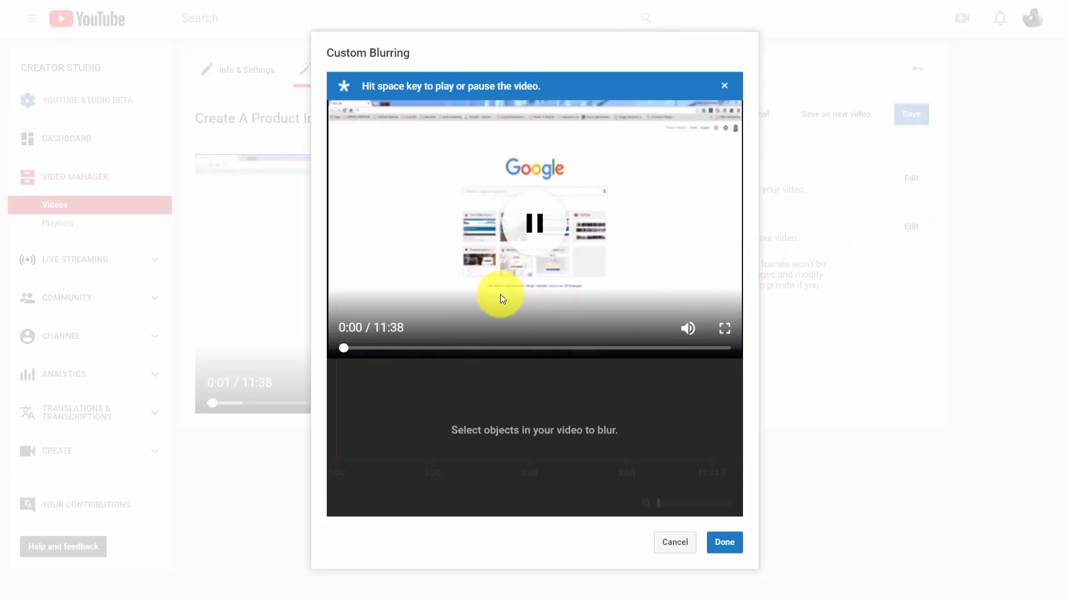
click(532, 236)
click(343, 349)
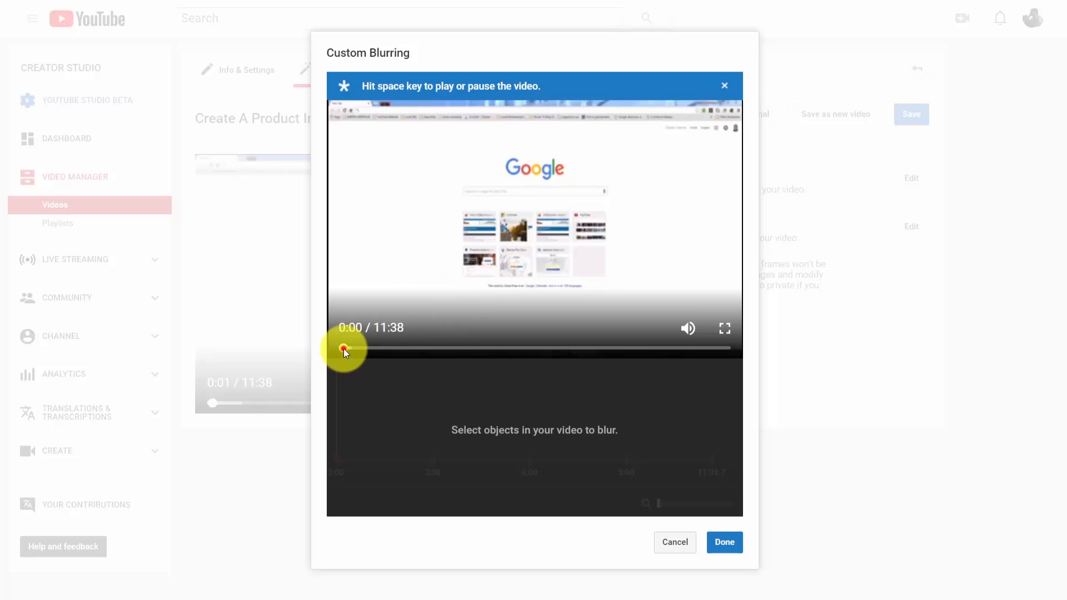
drag(343, 348, 467, 349)
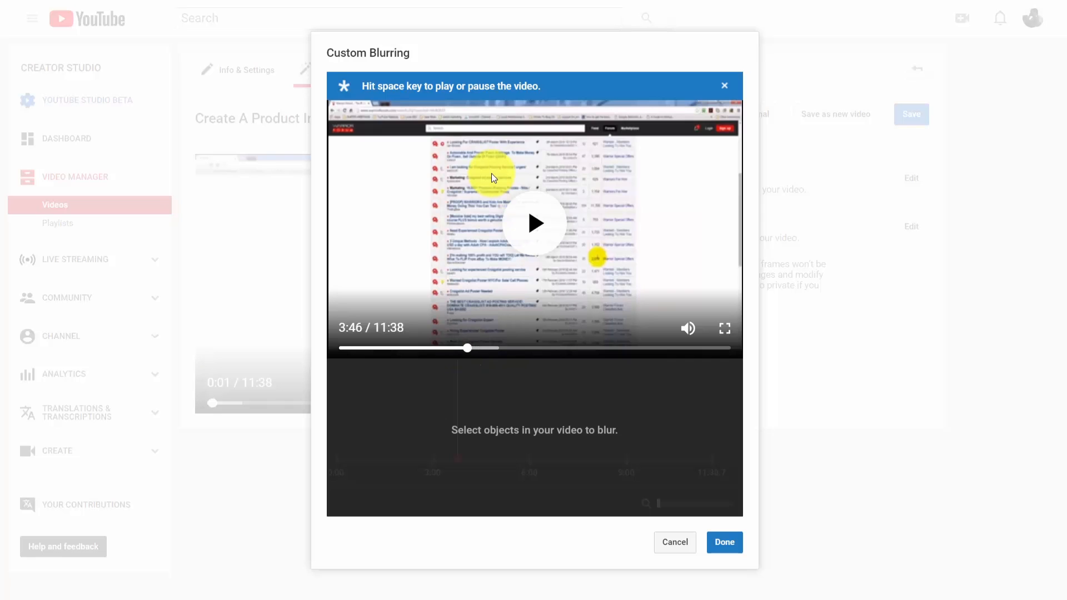
click(450, 164)
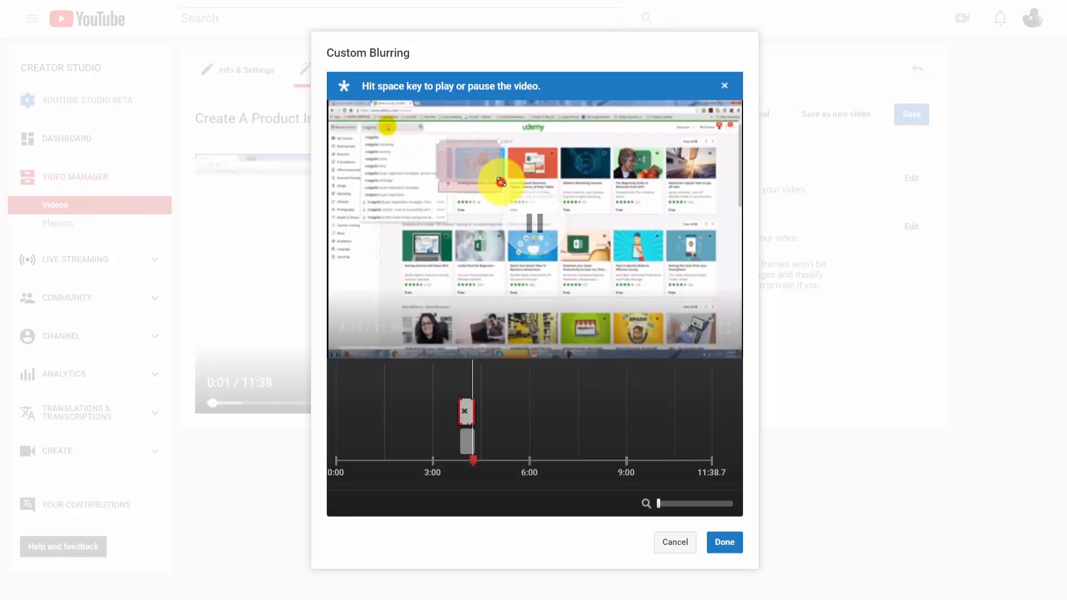
drag(500, 181, 695, 191)
drag(695, 190, 579, 270)
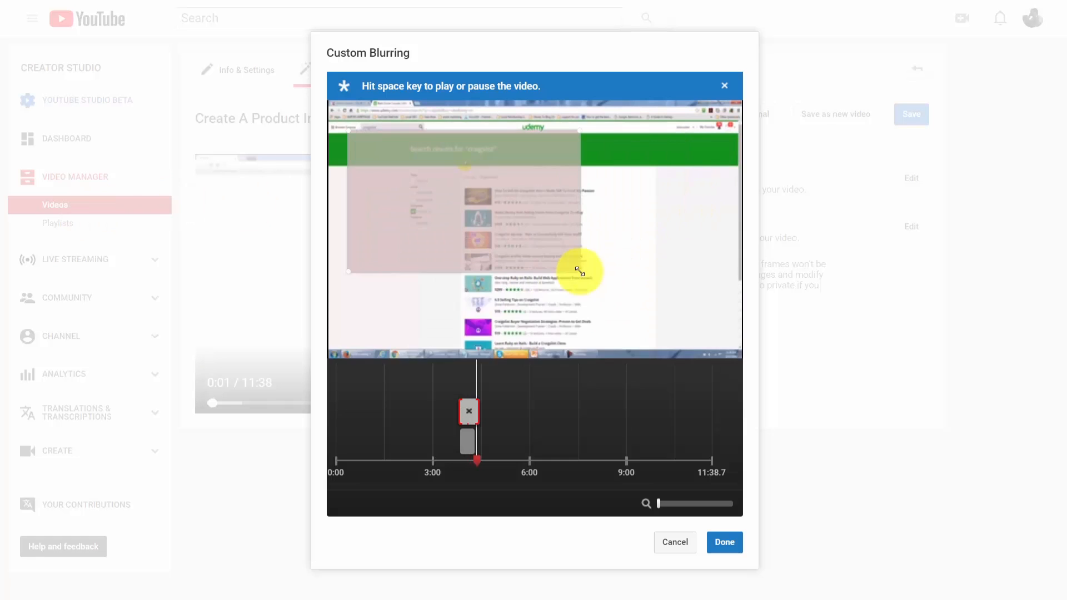
click(724, 542)
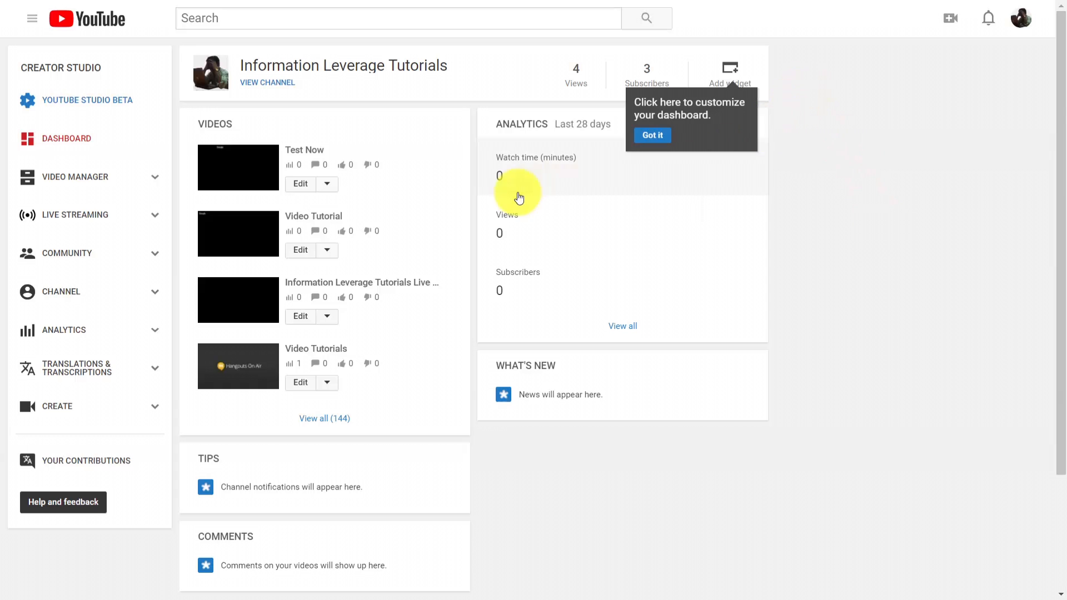
Upload the orange Bitcoin product image as the Video Tutorial video's custom thumbnail, save the changes and return to the videos list
click(301, 252)
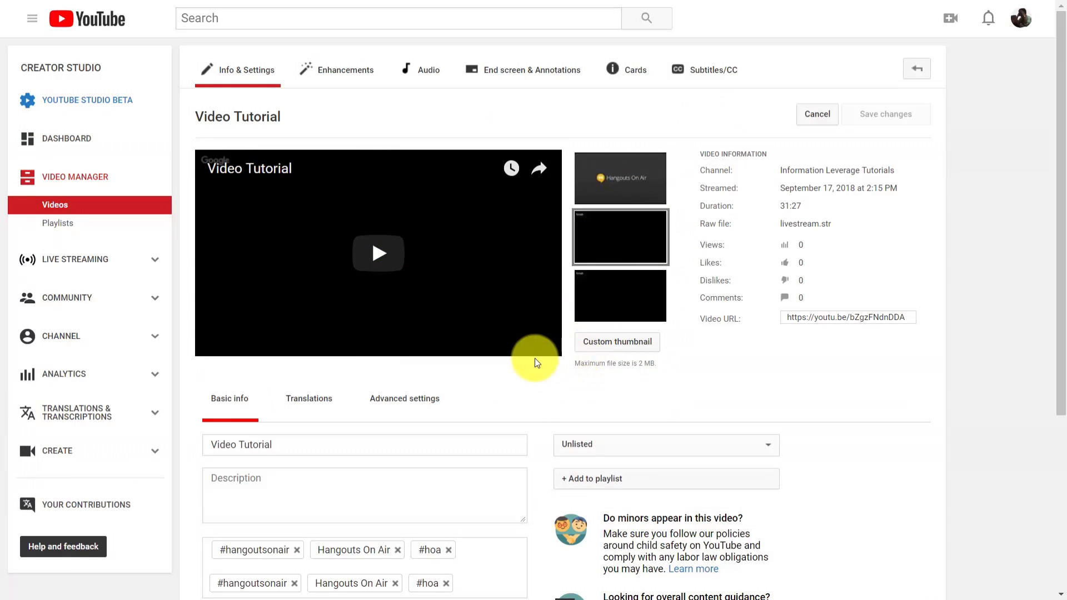
click(606, 342)
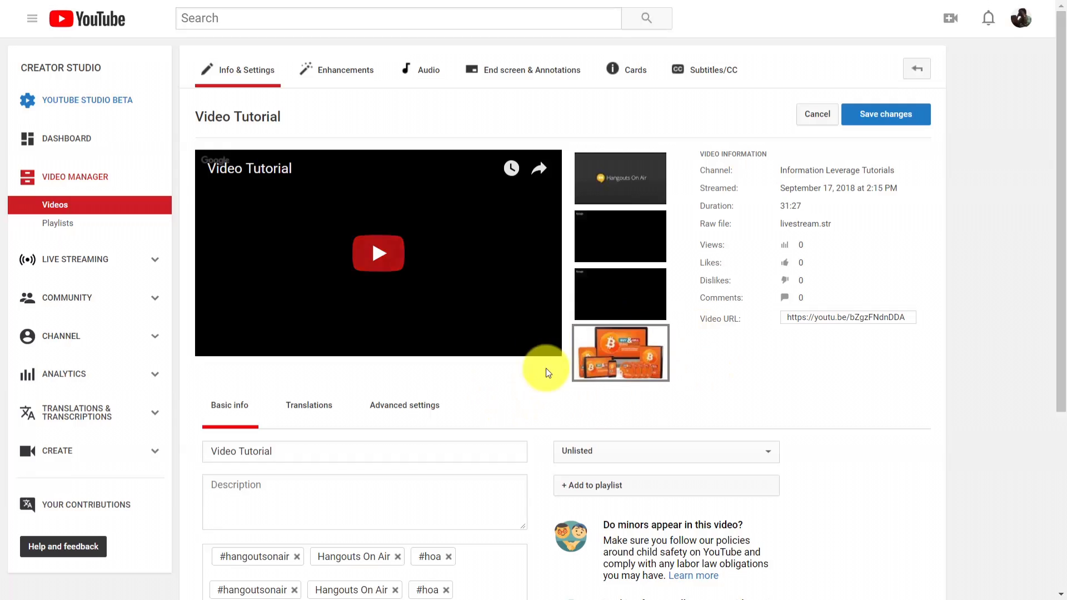
click(884, 113)
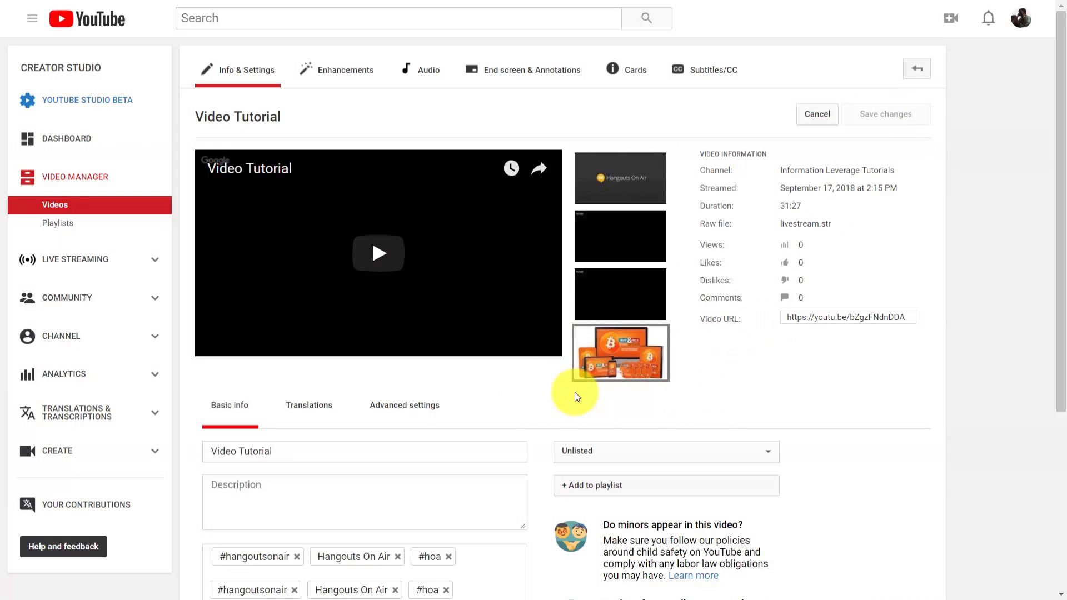
click(55, 207)
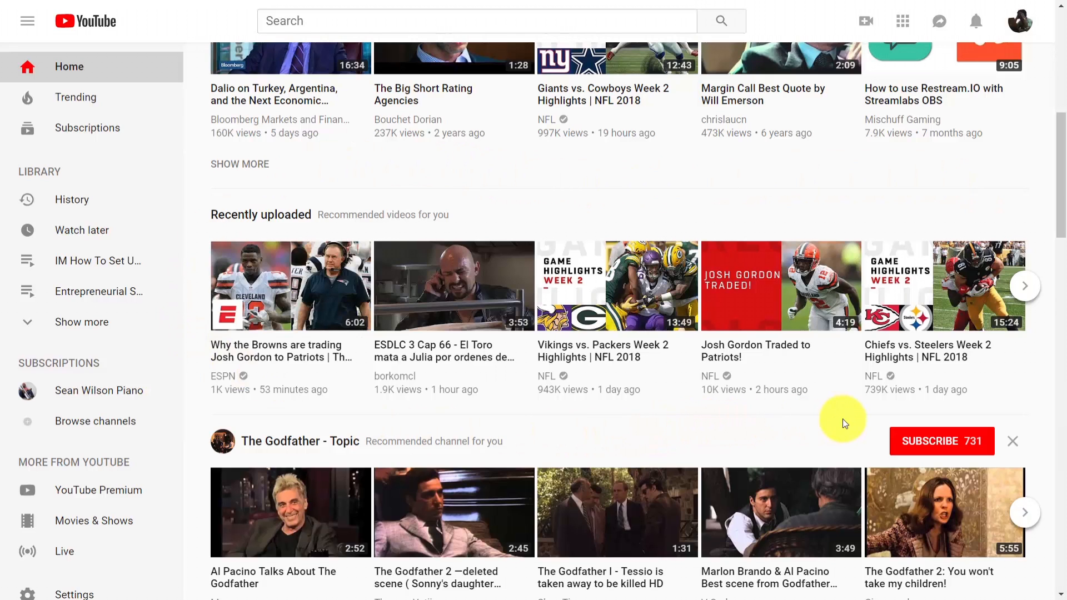
Go from the YouTube home page to Creator Studio and open the end screen editor for the Video Tutorial video
scroll(842, 418, up, 8)
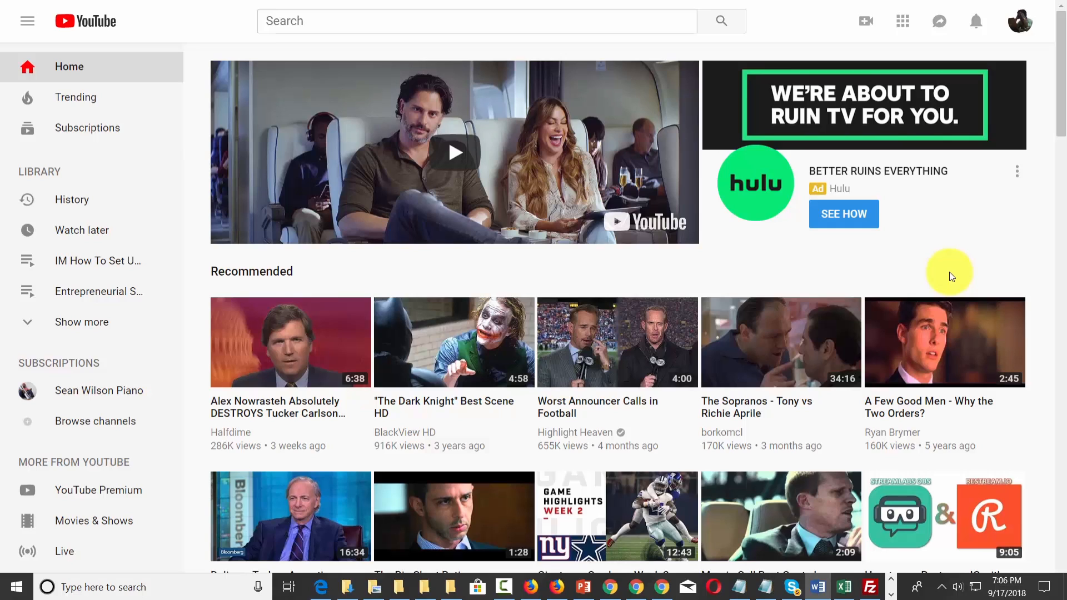
click(1022, 22)
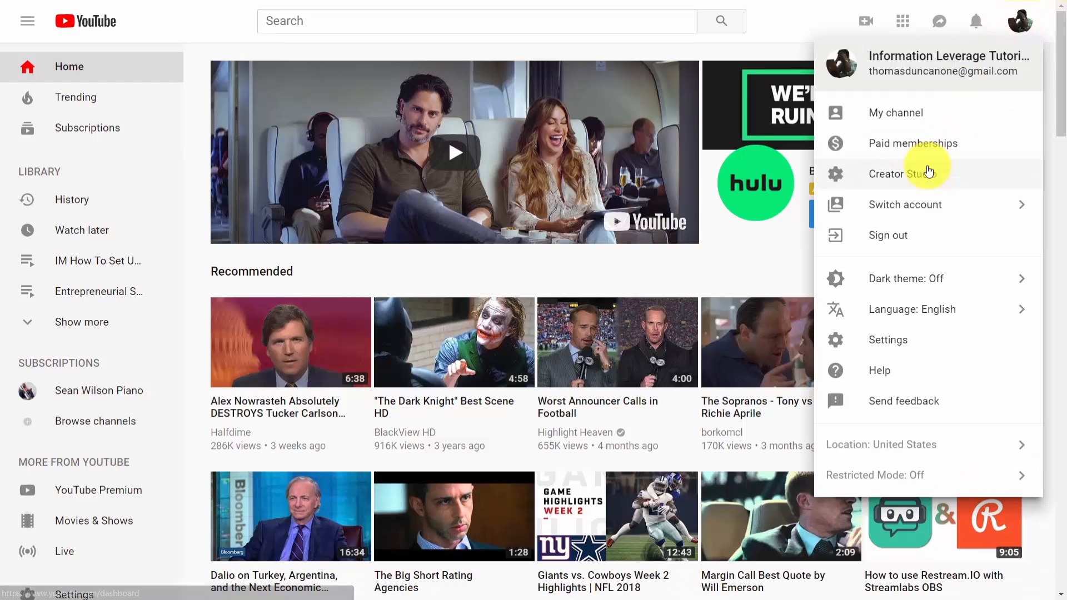
click(927, 173)
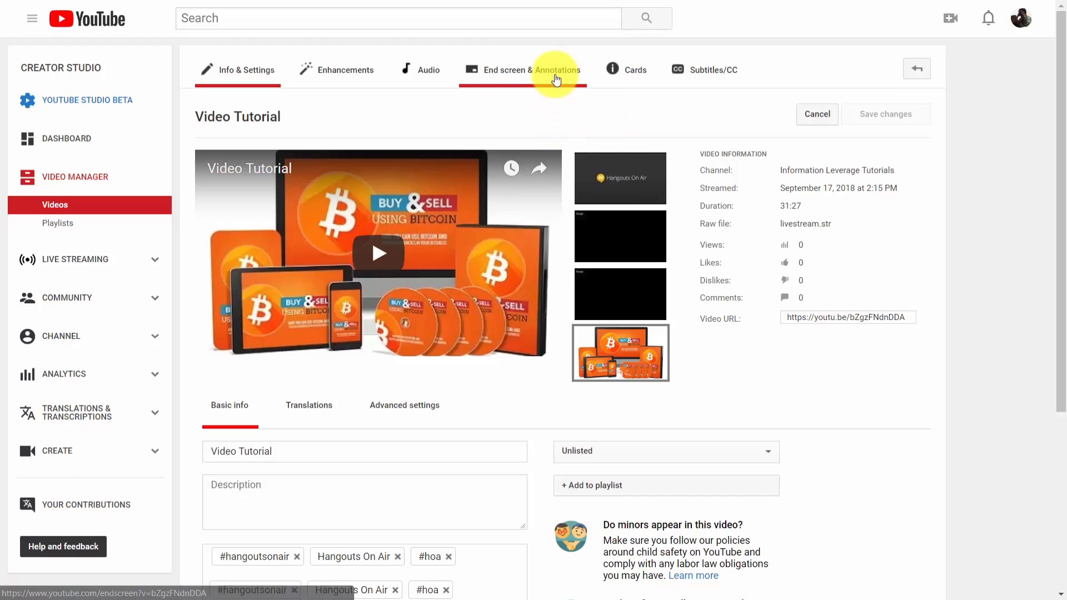
click(527, 74)
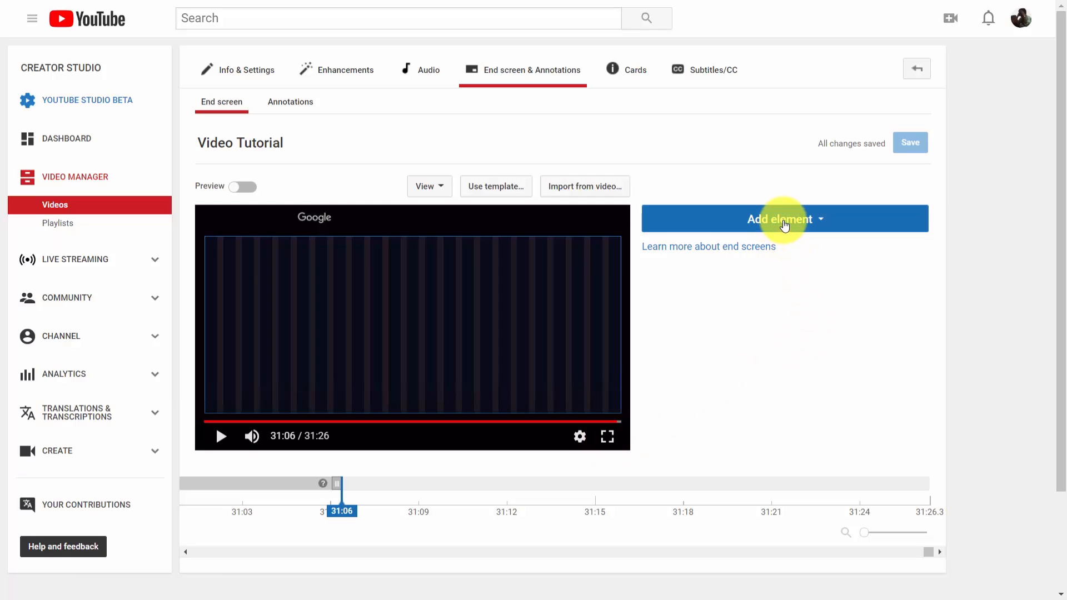
Add the 3:54 Information Leverage Tutorials Live Stream upload as a video end screen element and move it to the frame's upper-right corner
click(784, 221)
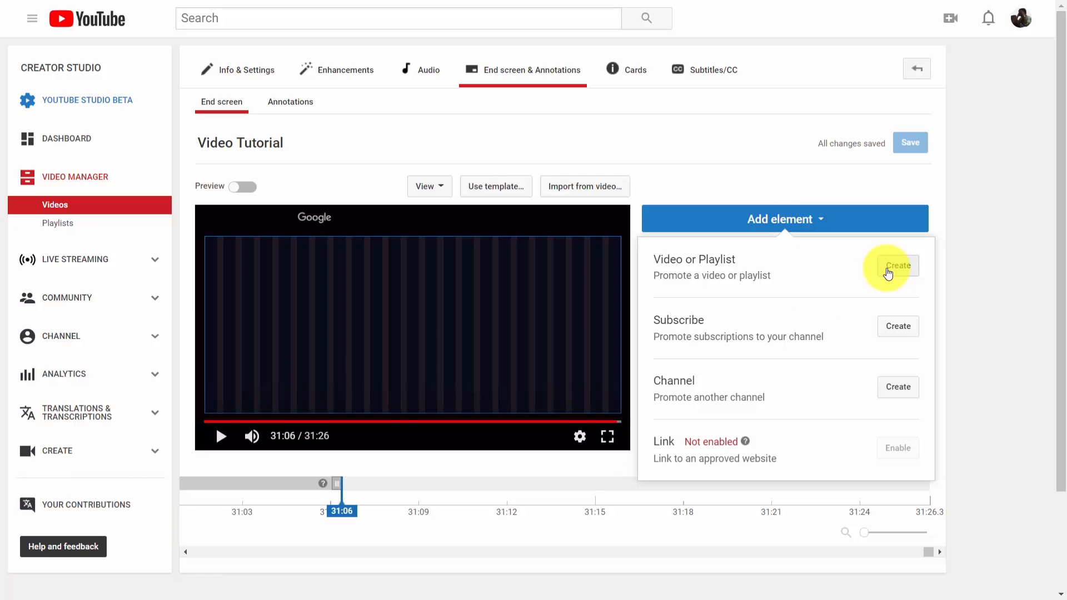
click(888, 266)
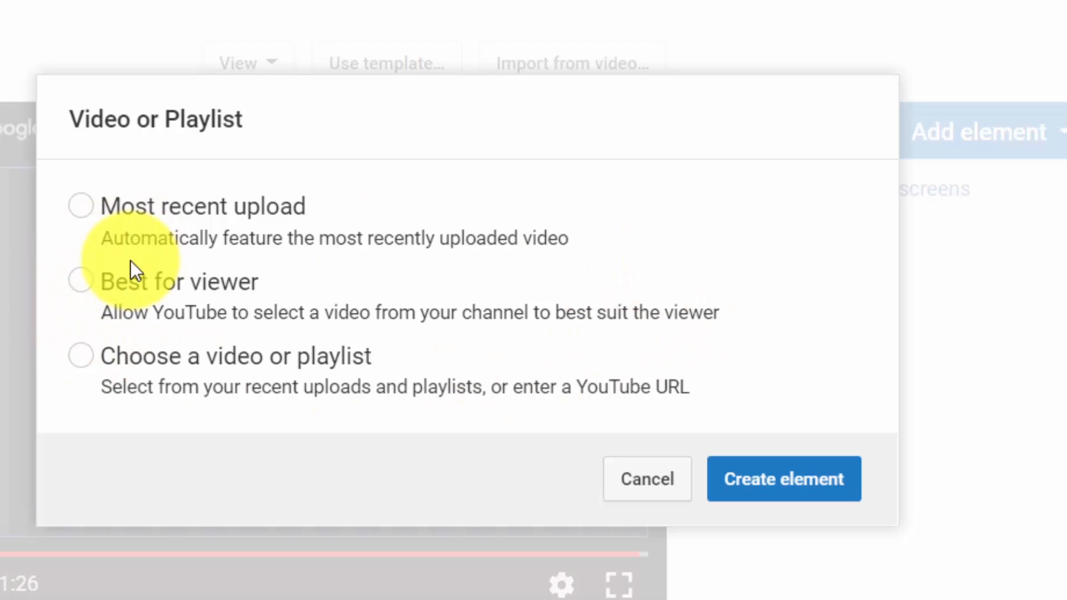
click(80, 360)
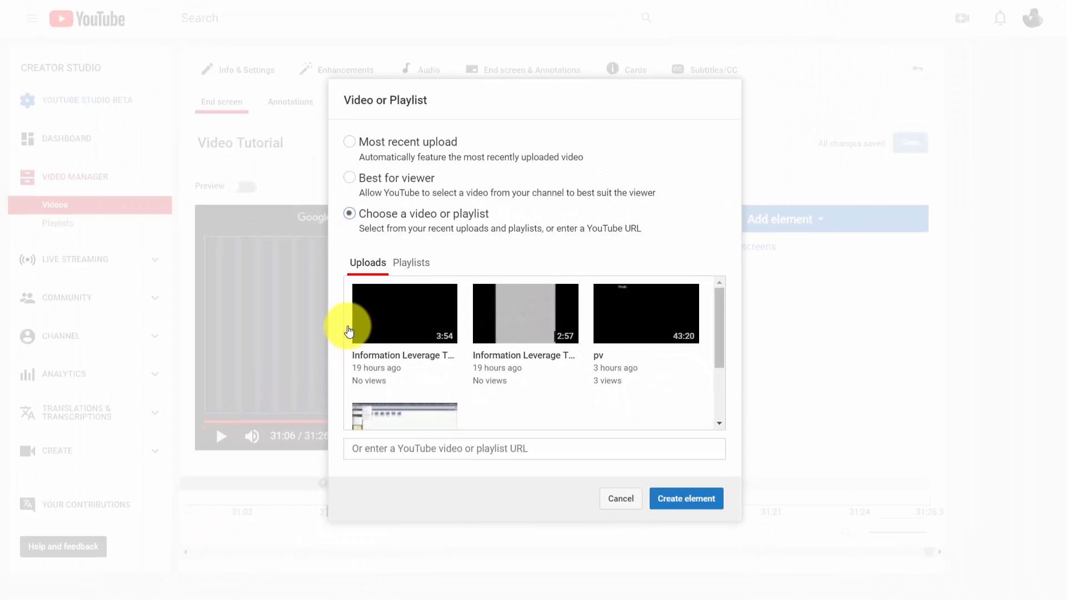
click(412, 331)
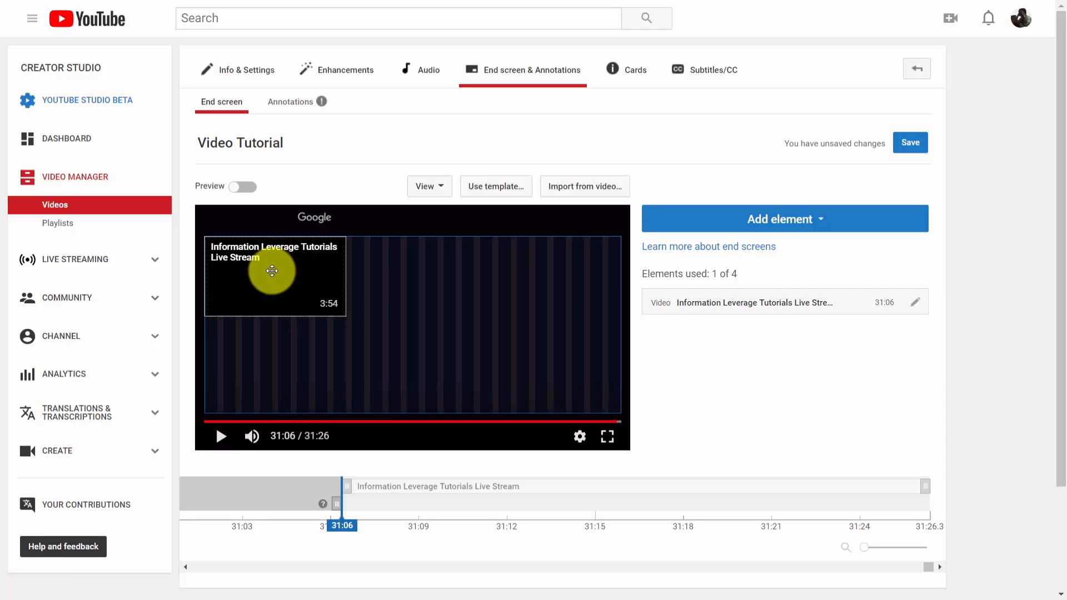
drag(246, 259, 507, 269)
drag(513, 265, 515, 258)
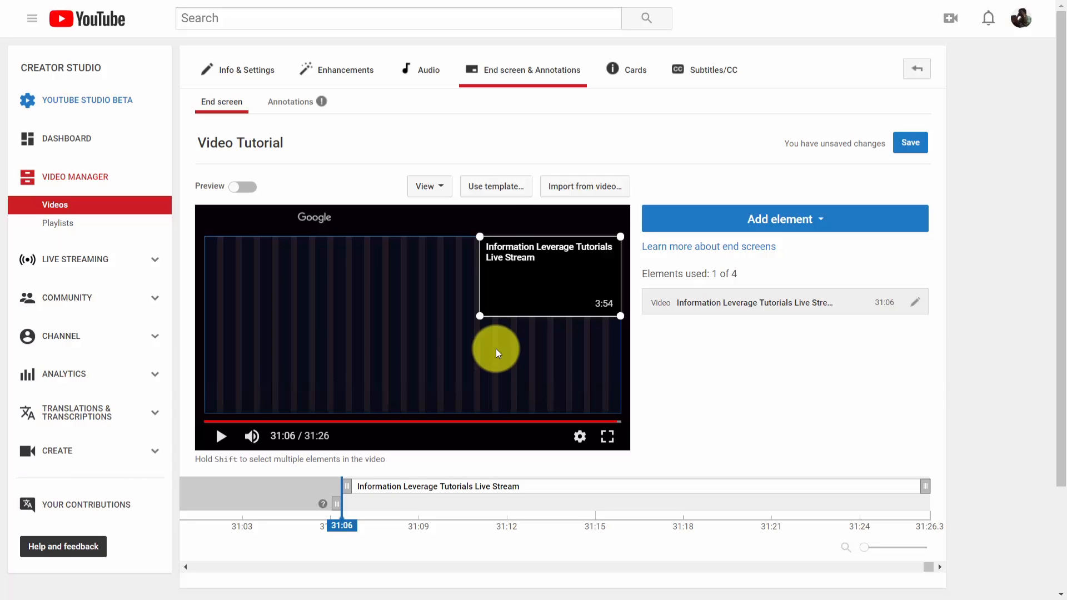
Replace the current end screen with the 2 Videos template that has two large side-by-side videos
click(498, 191)
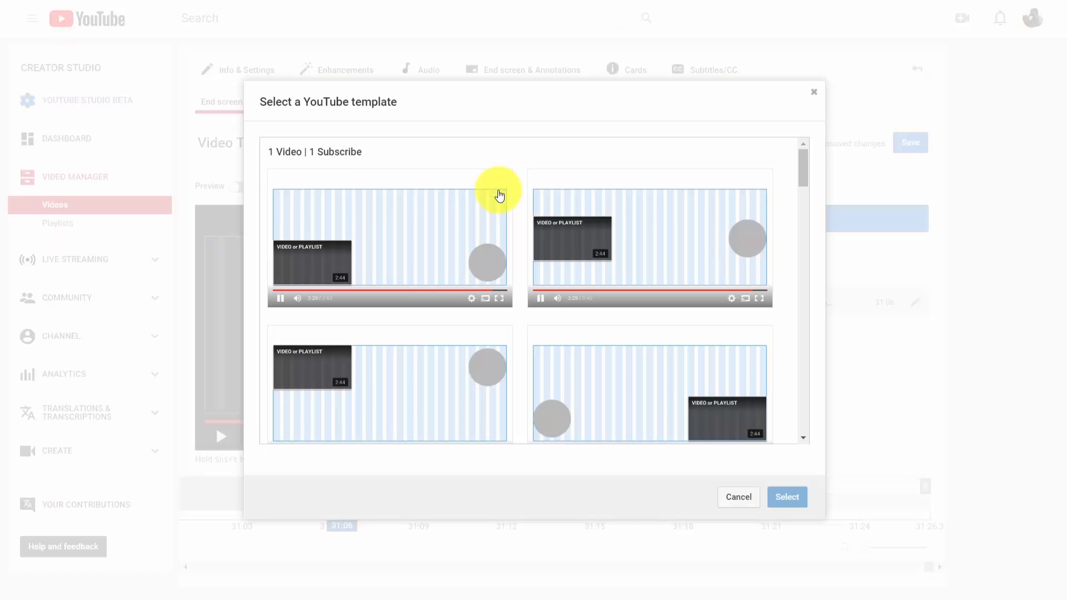
scroll(567, 252, down, 10)
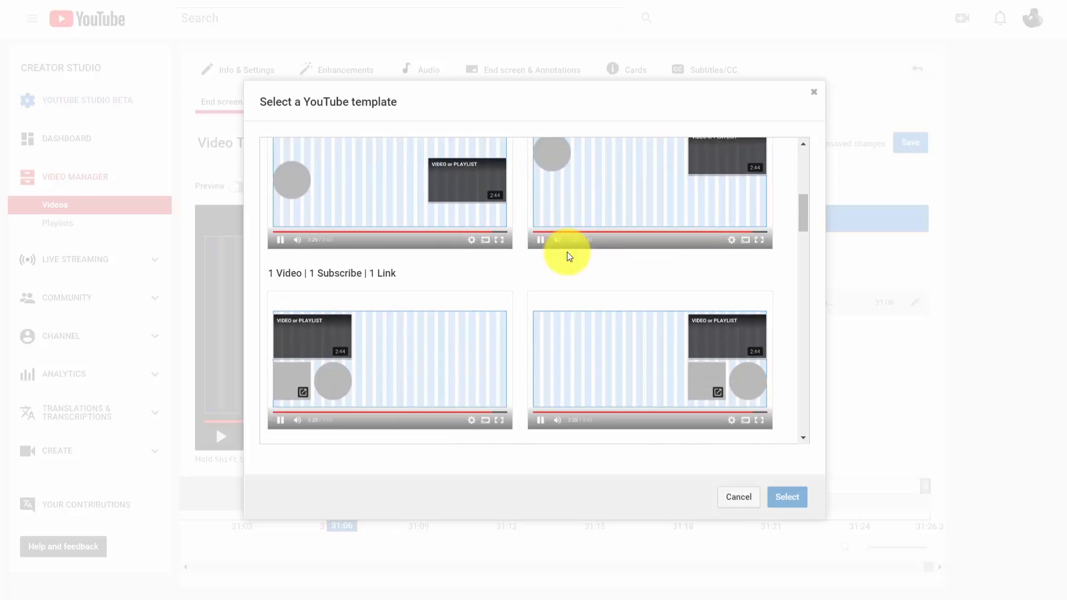
scroll(567, 252, down, 4)
scroll(564, 251, up, 2)
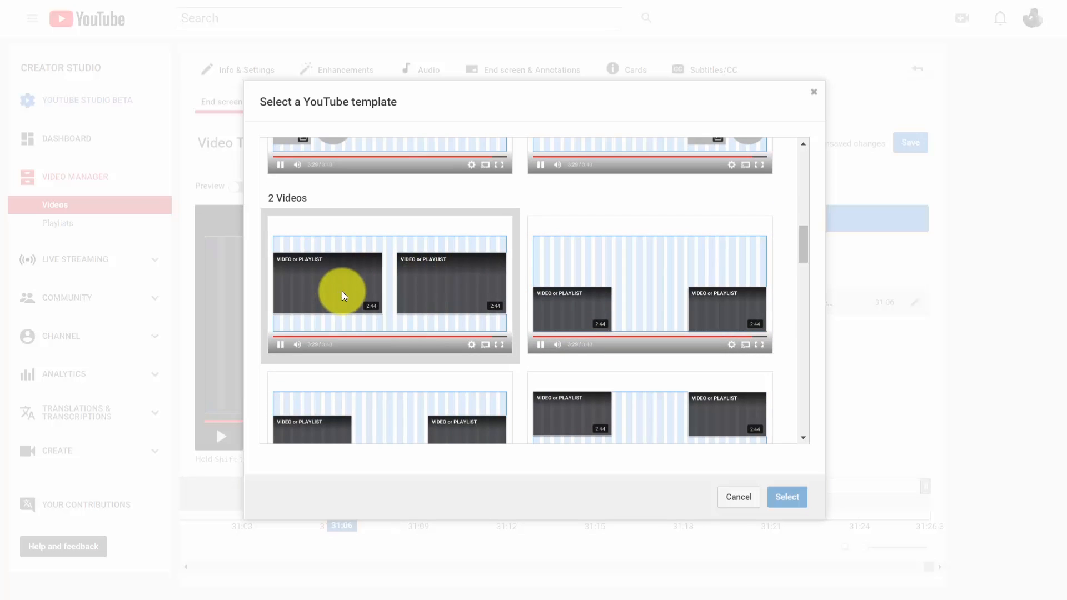
click(359, 290)
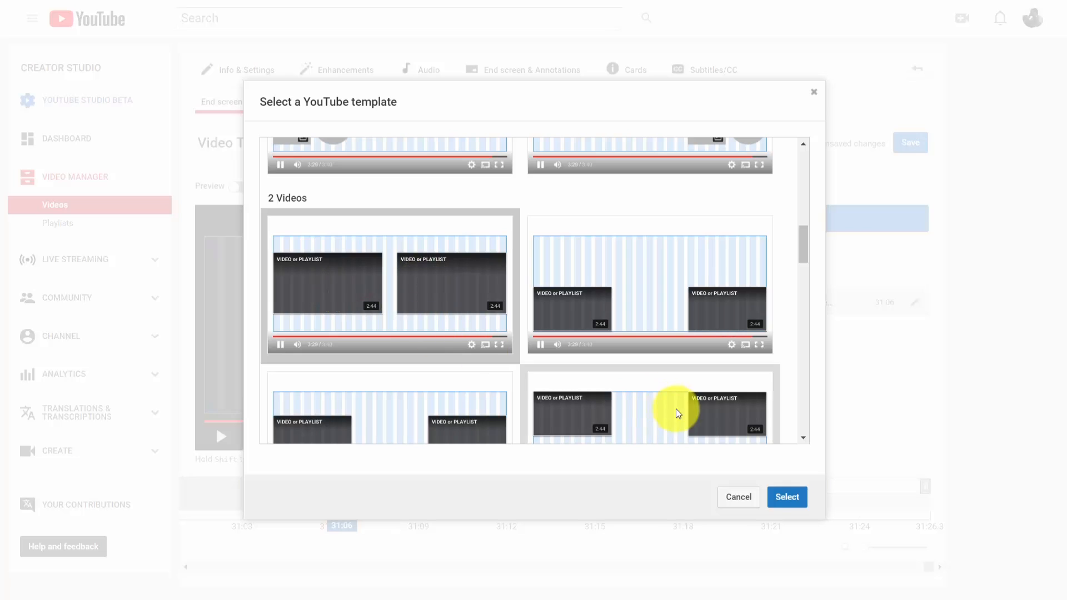
click(777, 501)
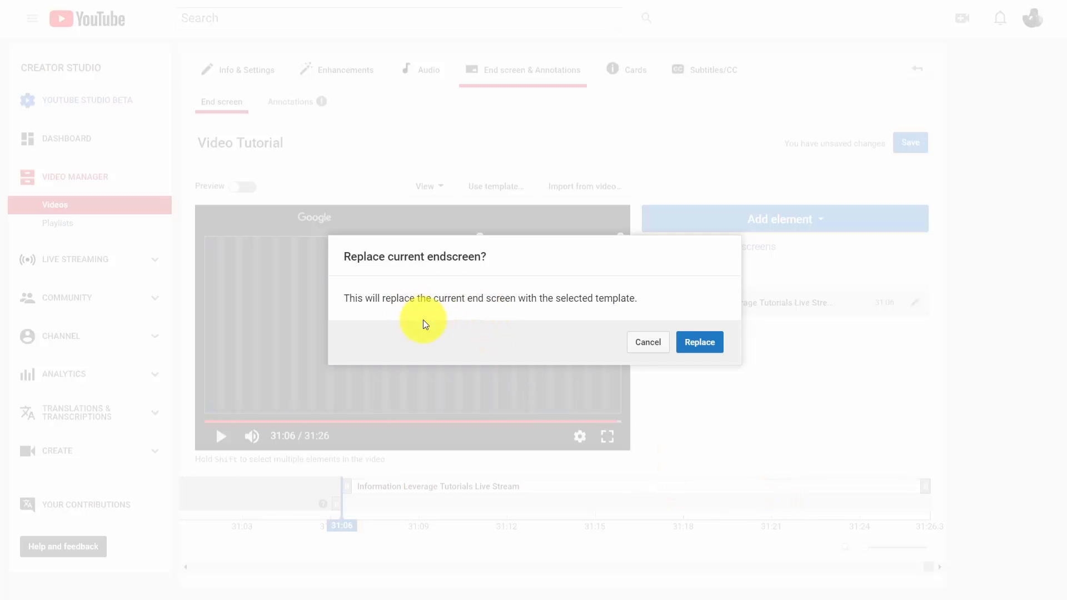
click(702, 348)
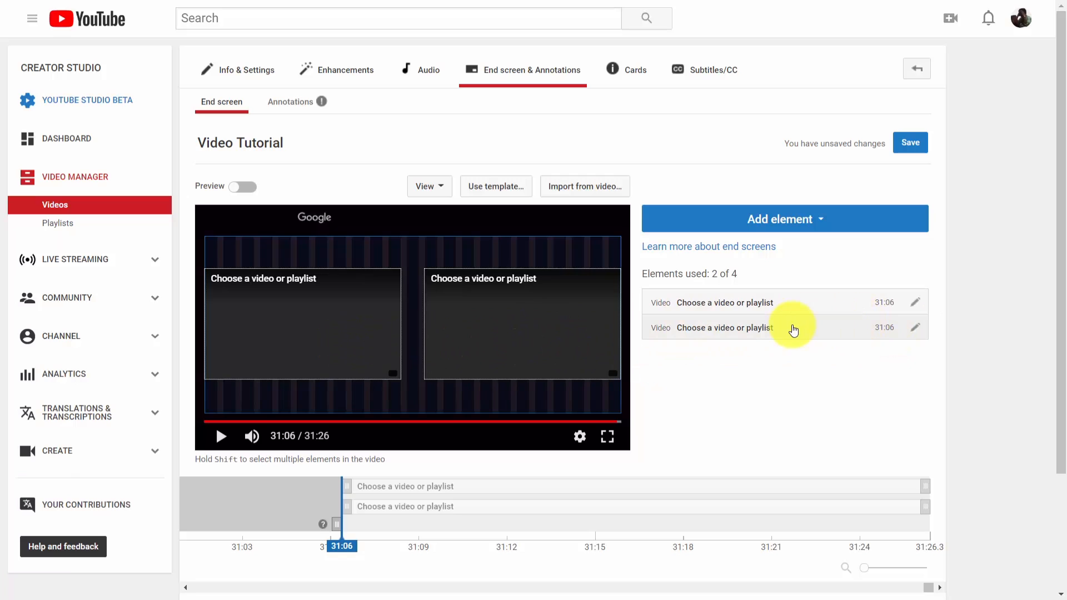
Assign the 3:54 Information Leverage Tutorials Live Stream upload to the left video element of the end screen
click(915, 305)
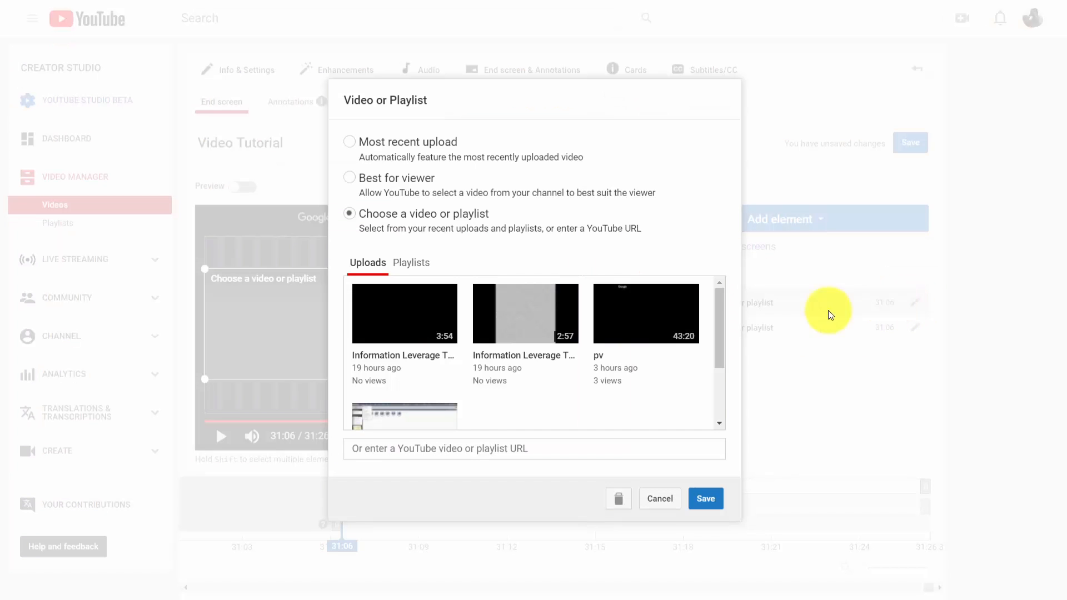
click(428, 321)
click(713, 505)
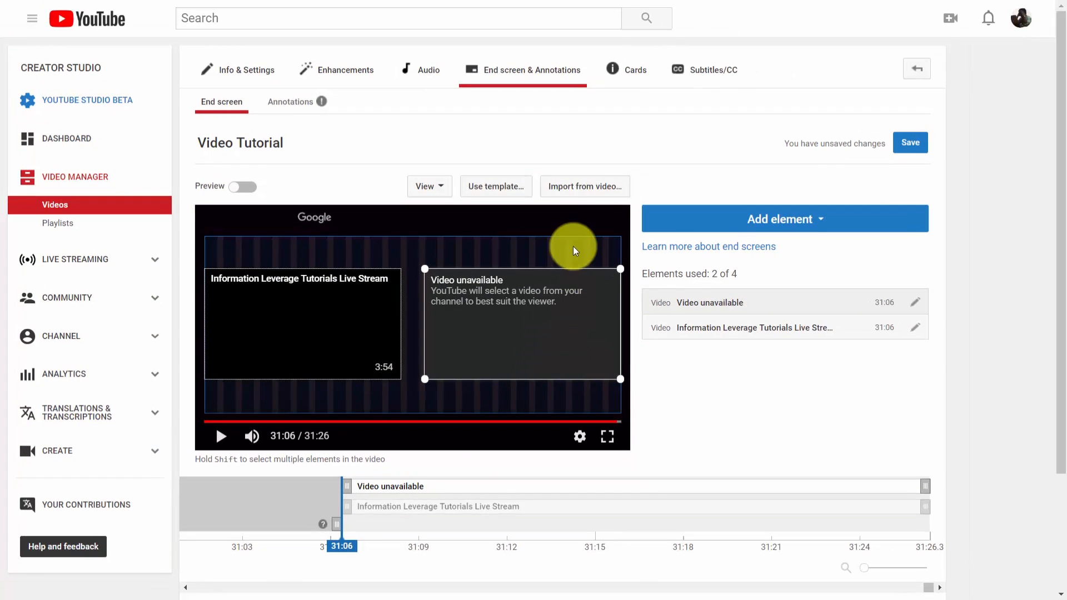
Replace the current end screen with the 4 Videos template
click(503, 186)
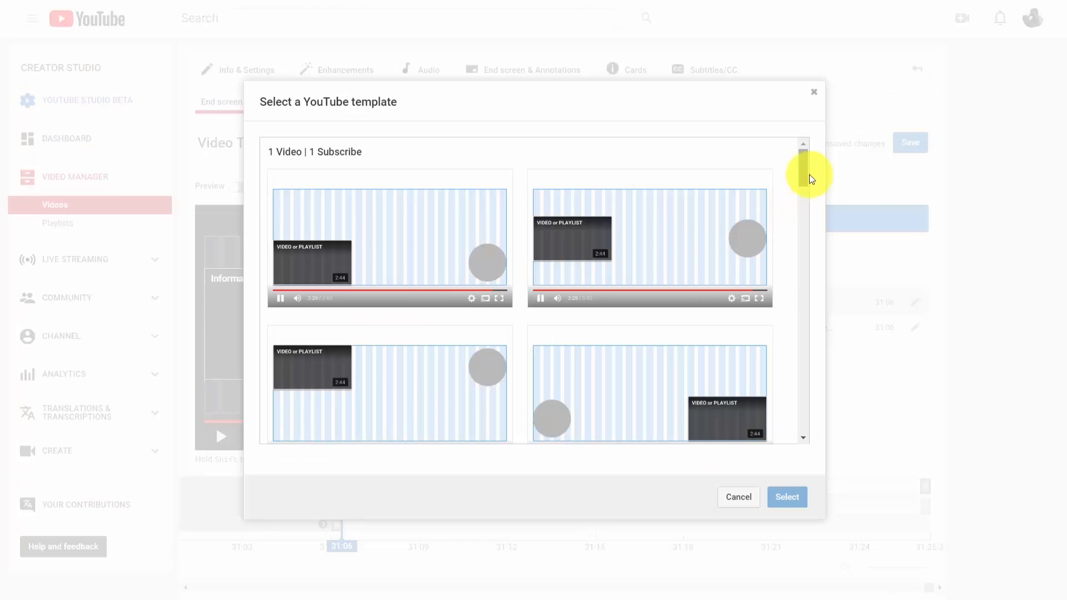
drag(809, 176, 810, 425)
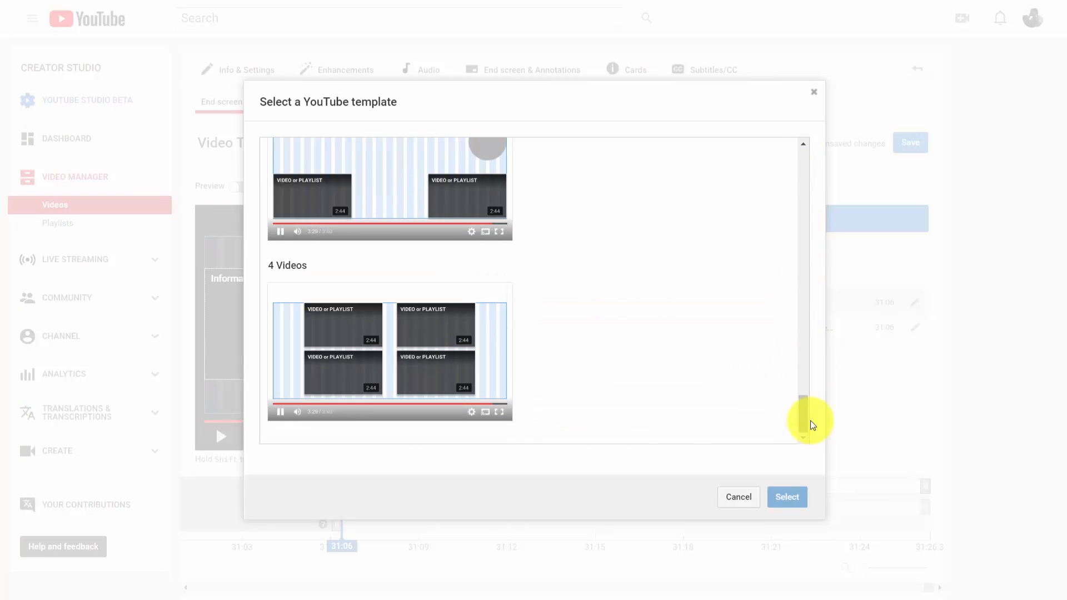
click(360, 343)
click(776, 500)
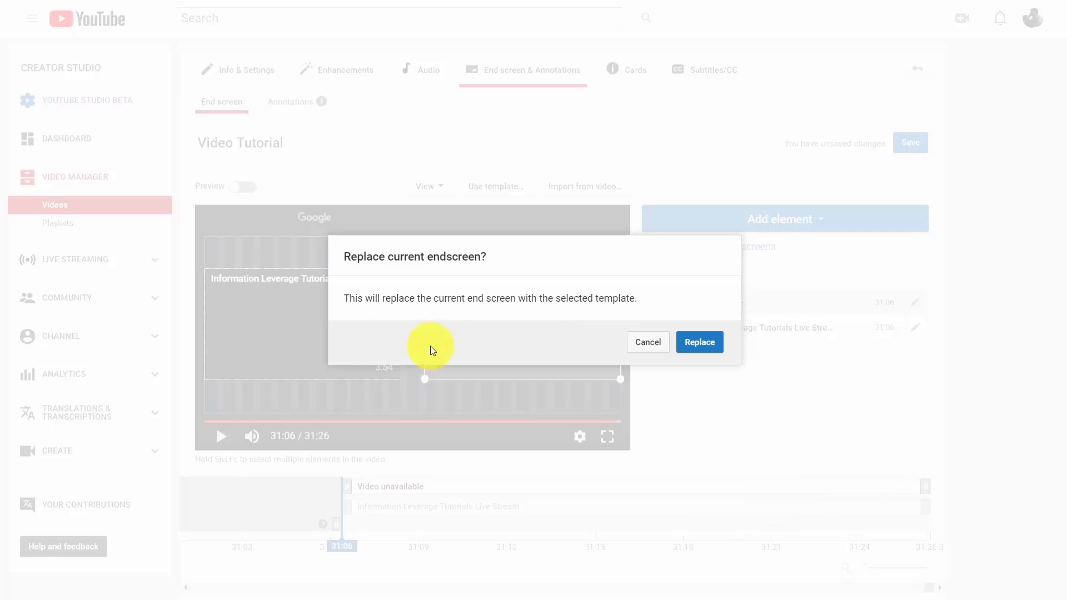
click(696, 342)
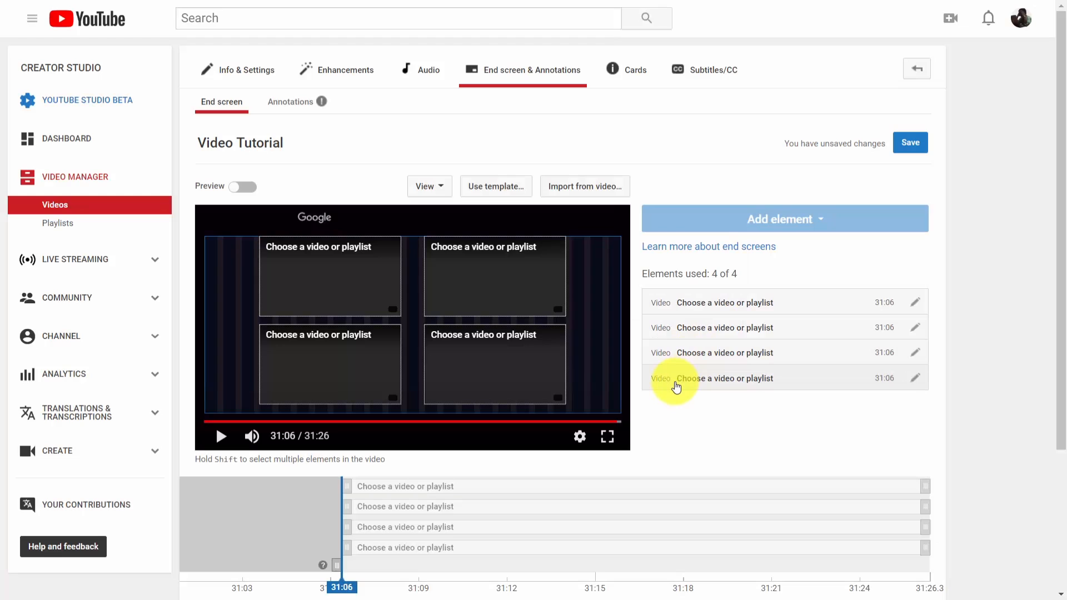
Assign the 3:54 Information Leverage Tutorials Live Stream upload to the upper-left element of the four-video end screen
click(754, 305)
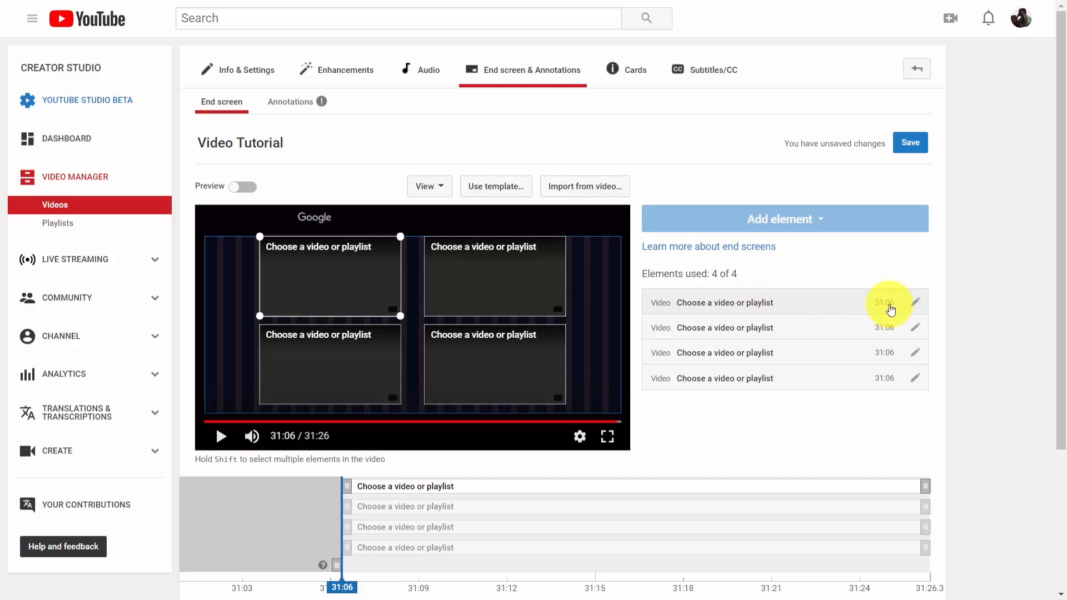
click(913, 303)
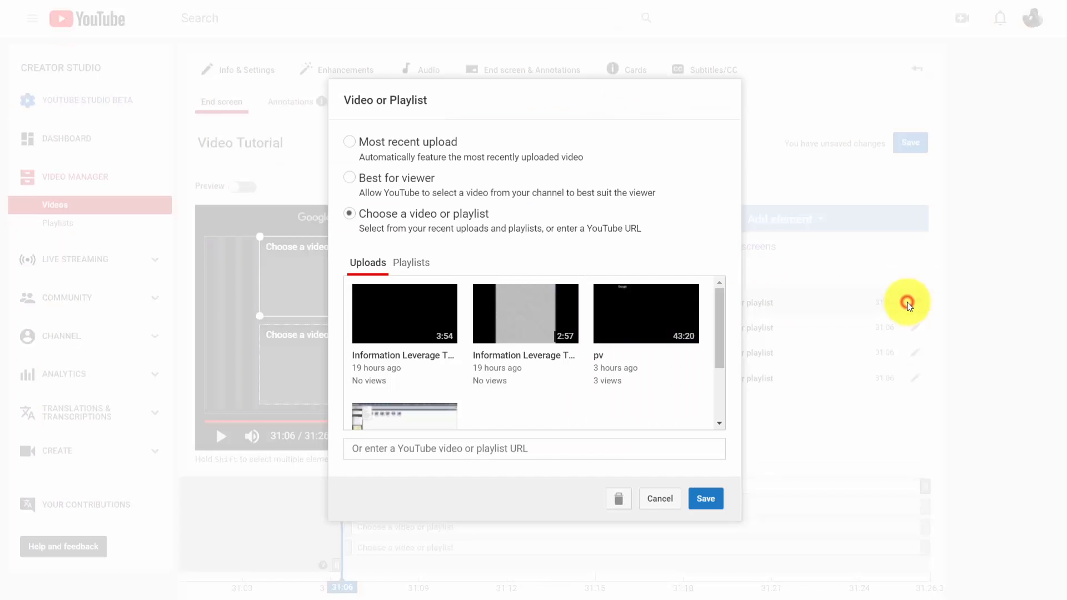
click(443, 317)
click(706, 498)
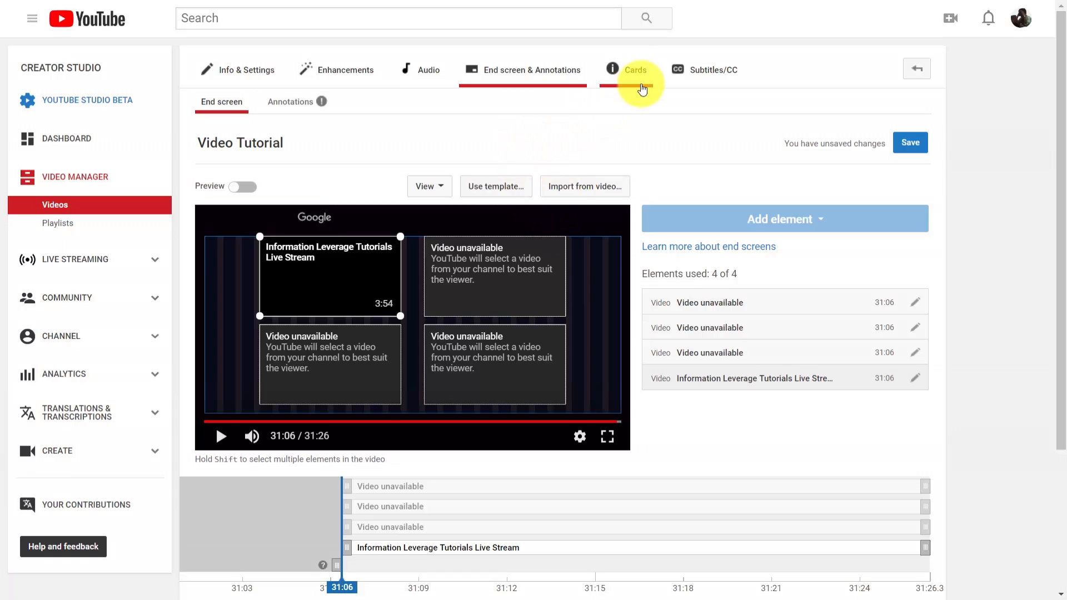
Leave the end screen editor without saving, open the Video Tutorial video's cards editor and move the playhead to about 11:48
click(633, 71)
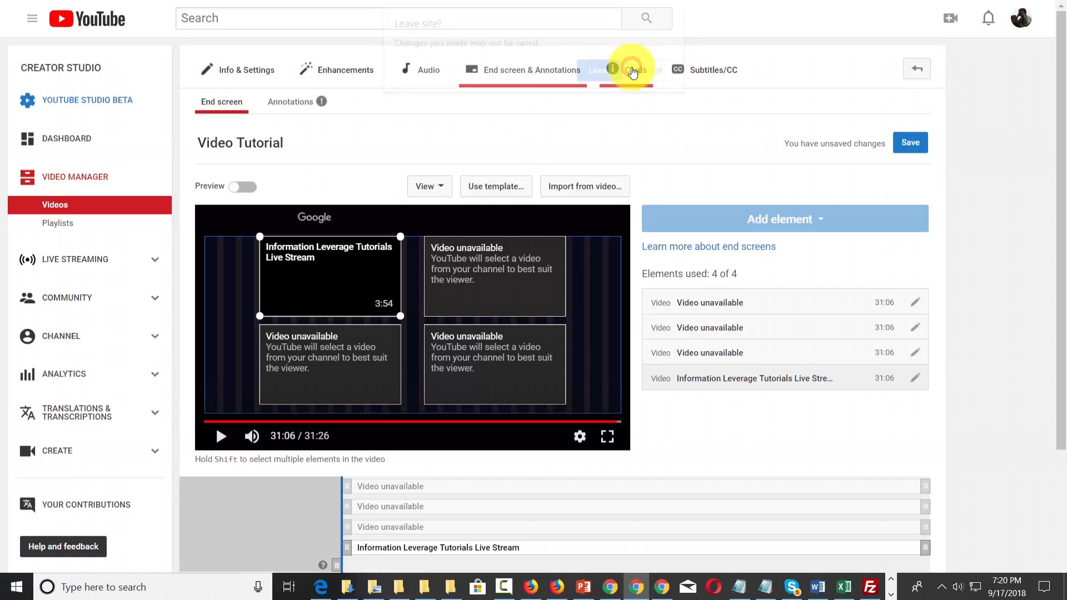
click(614, 70)
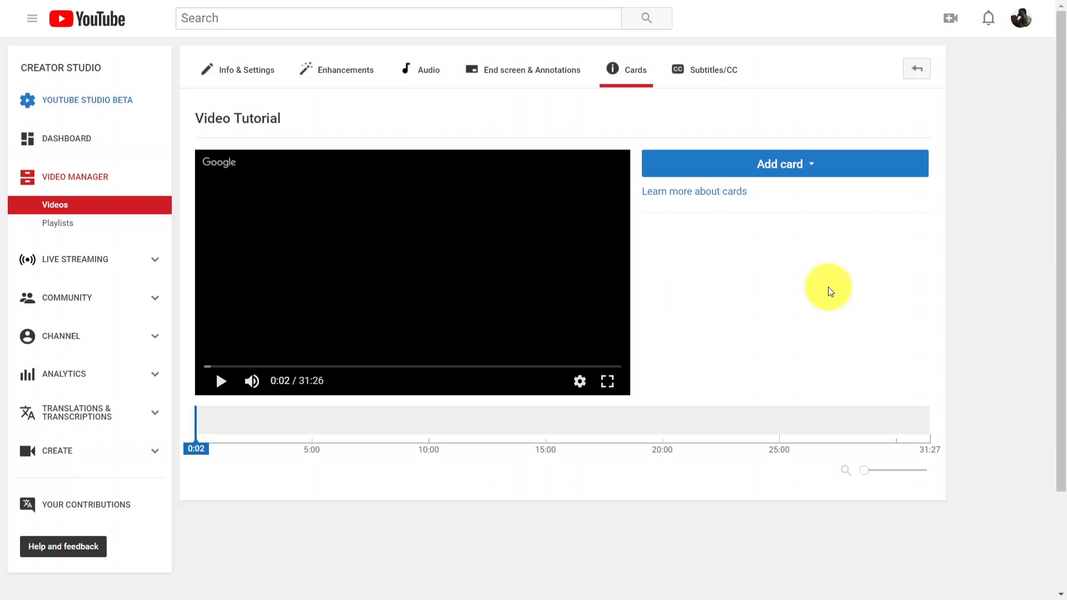
click(206, 367)
drag(206, 367, 362, 369)
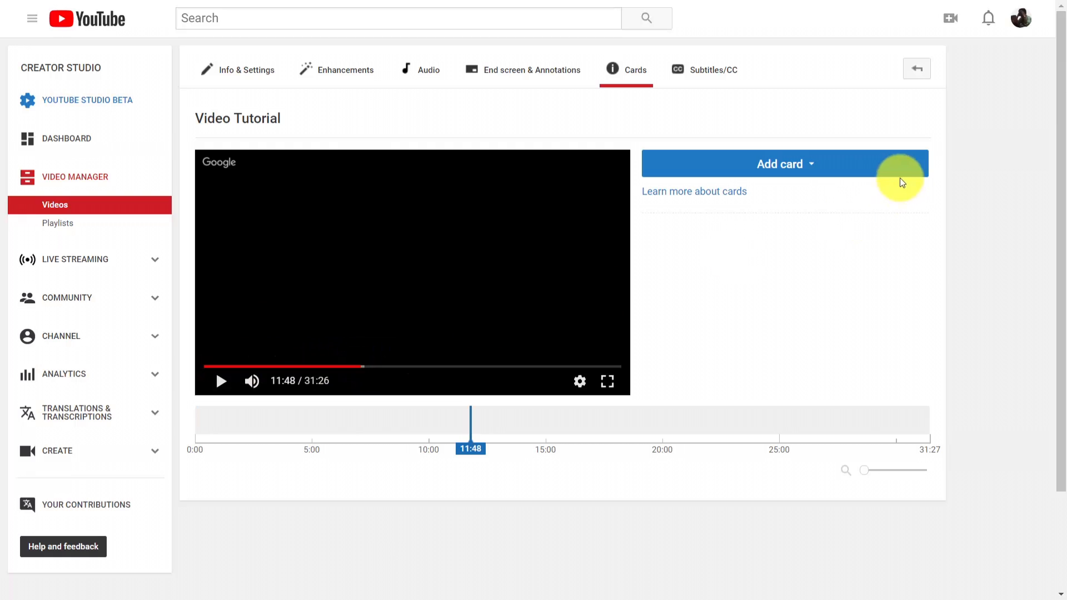
Add a video card for the 3:54 upload with custom message "Click and See Our Live Session" and teaser "Our Session on Tutorials", and preview it
click(802, 168)
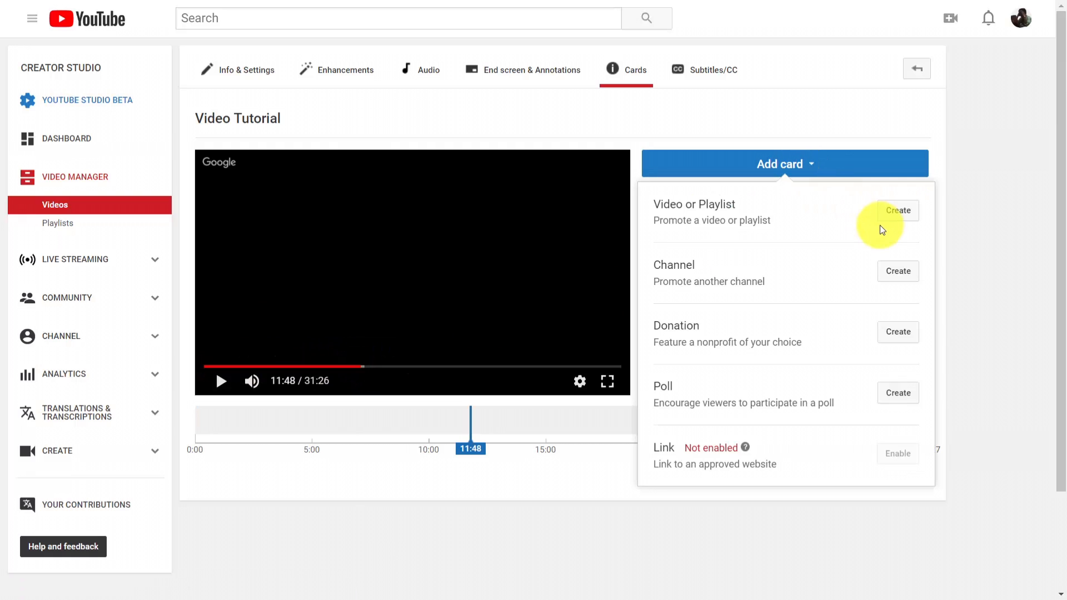
click(889, 214)
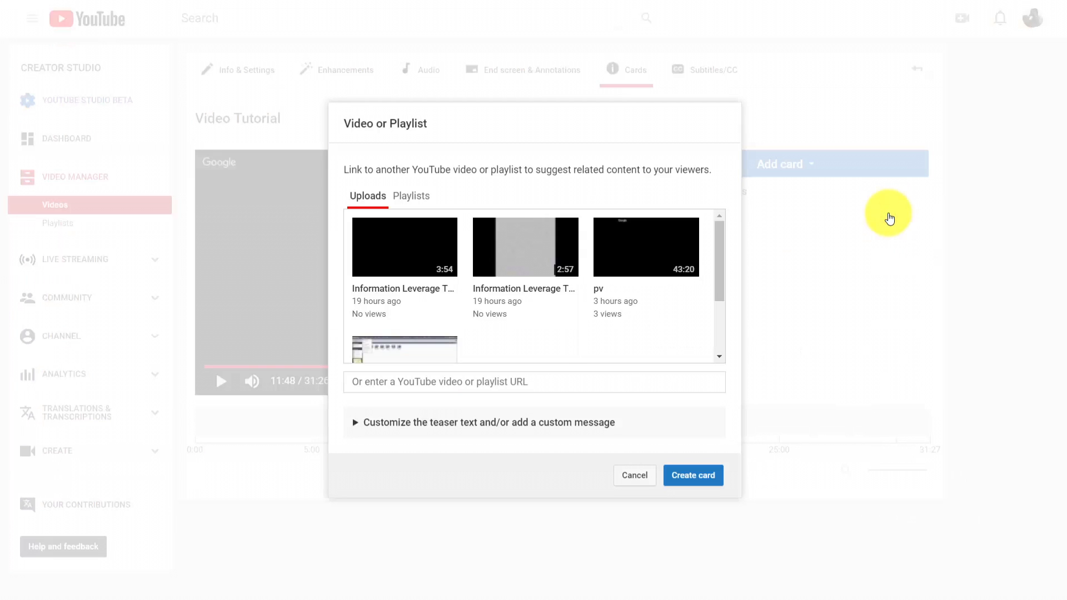
click(381, 262)
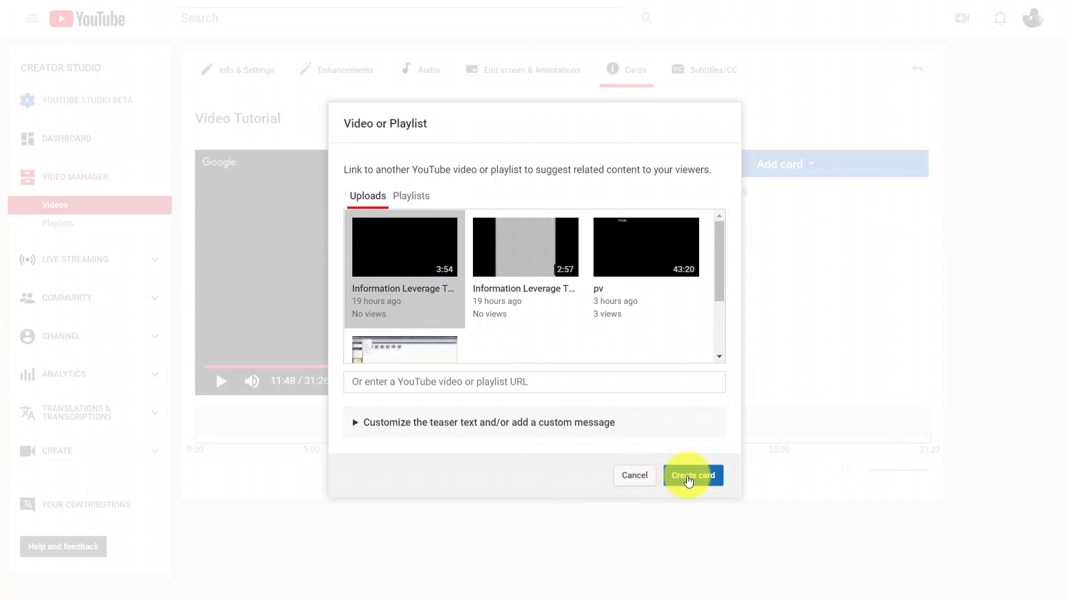
click(406, 432)
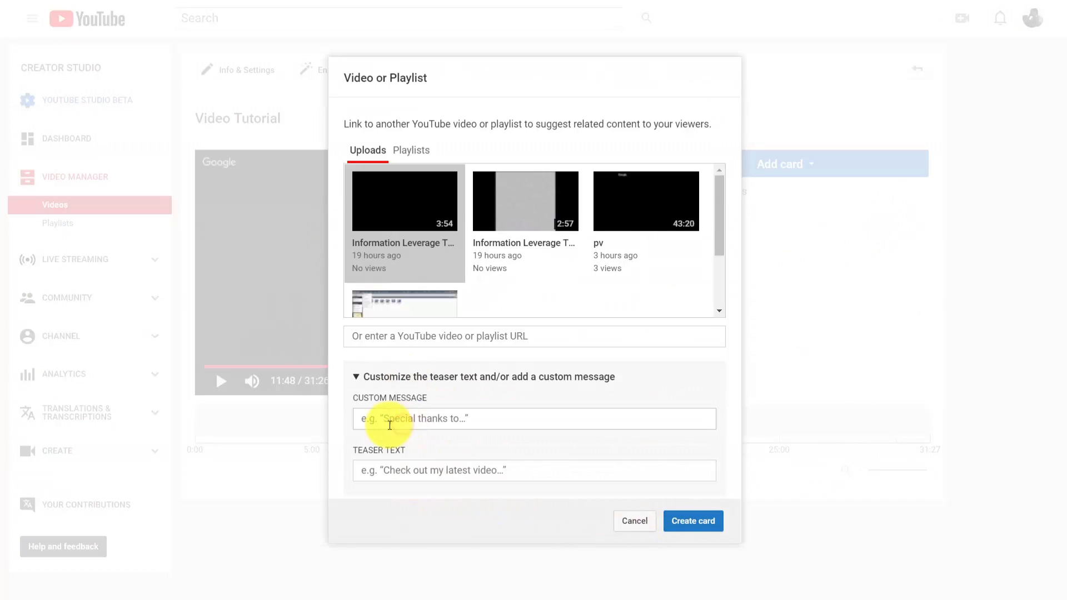
click(428, 422)
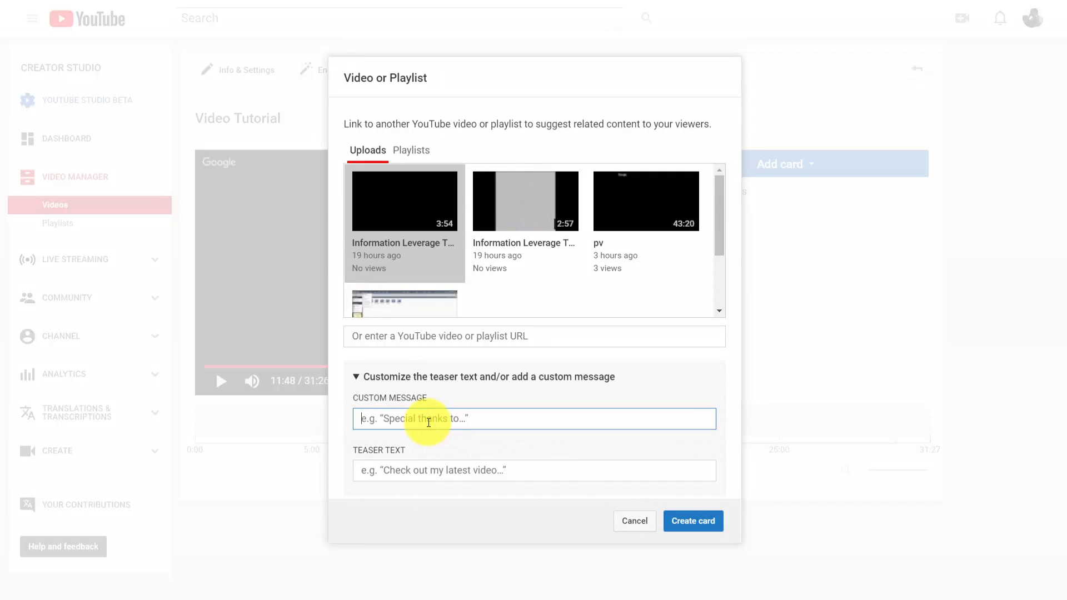
text(Click and See Our Live Session)
key(Tab)
text(Our Session on Tutorials)
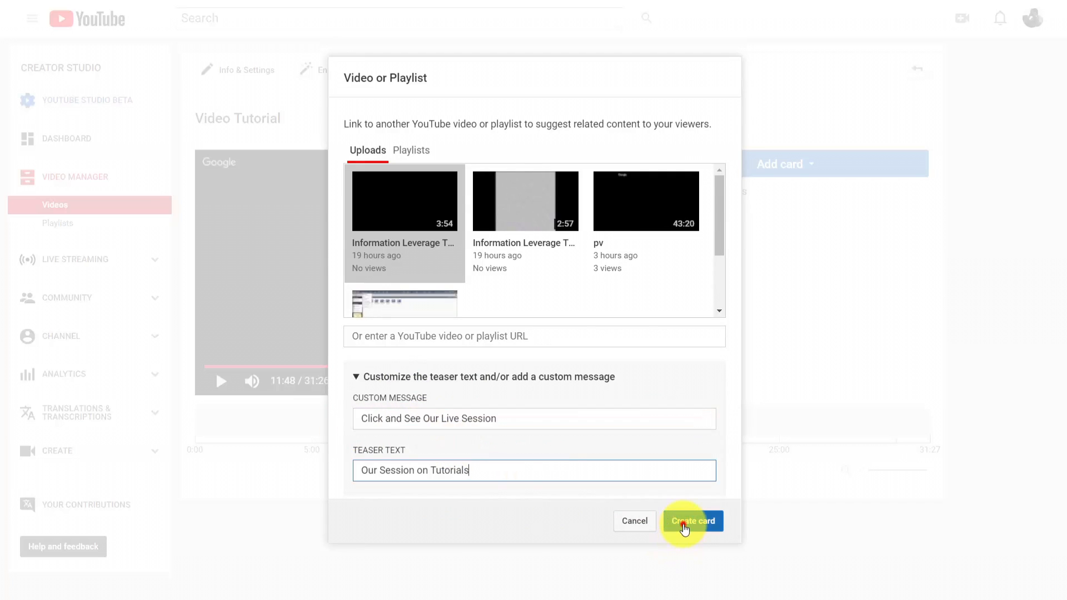
click(683, 525)
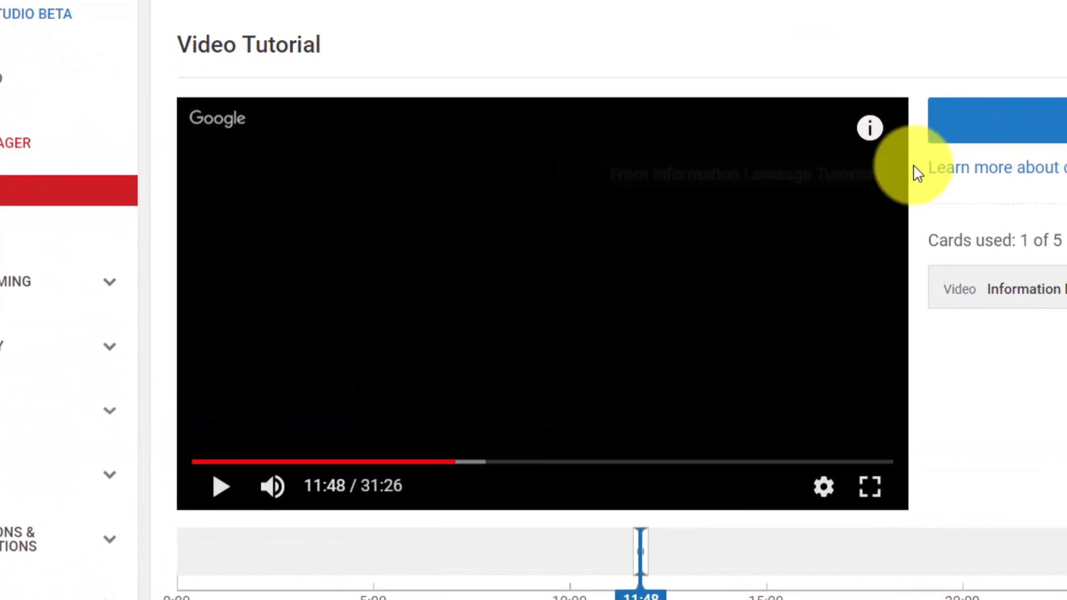
mouse_move(731, 164)
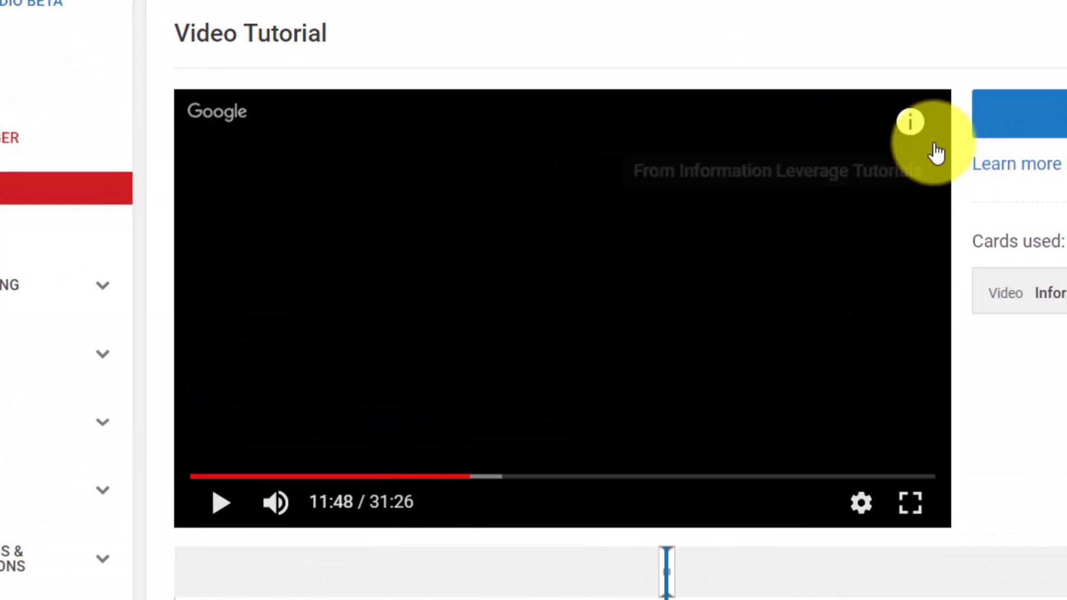
click(914, 126)
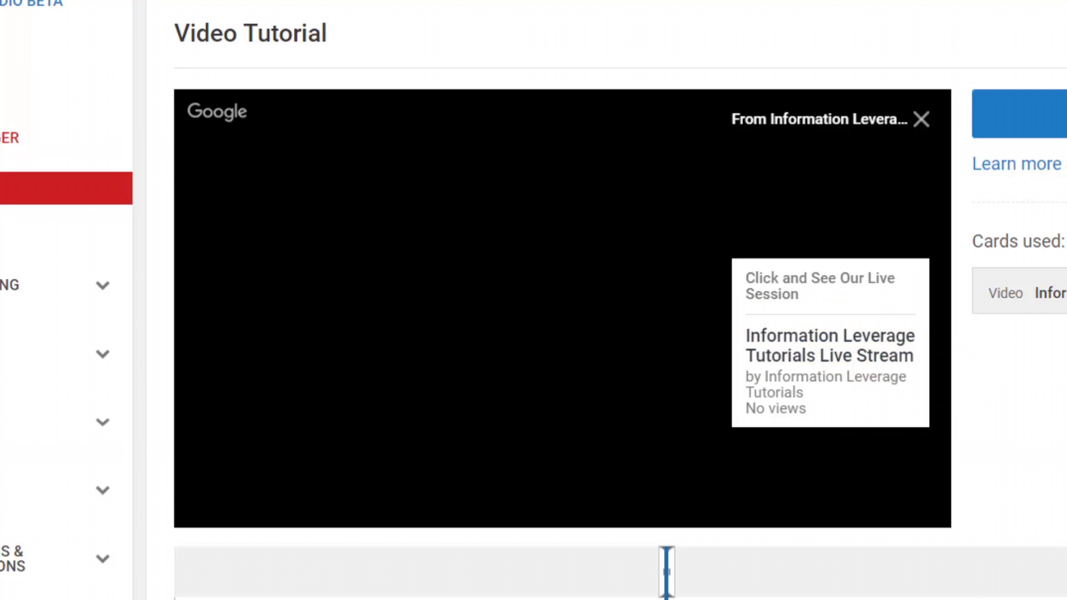
Add a video card for the pv upload at 18:39 with custom message "Click To Get Videos" and teaser "Watch Our Videos", and preview it
drag(468, 478, 636, 498)
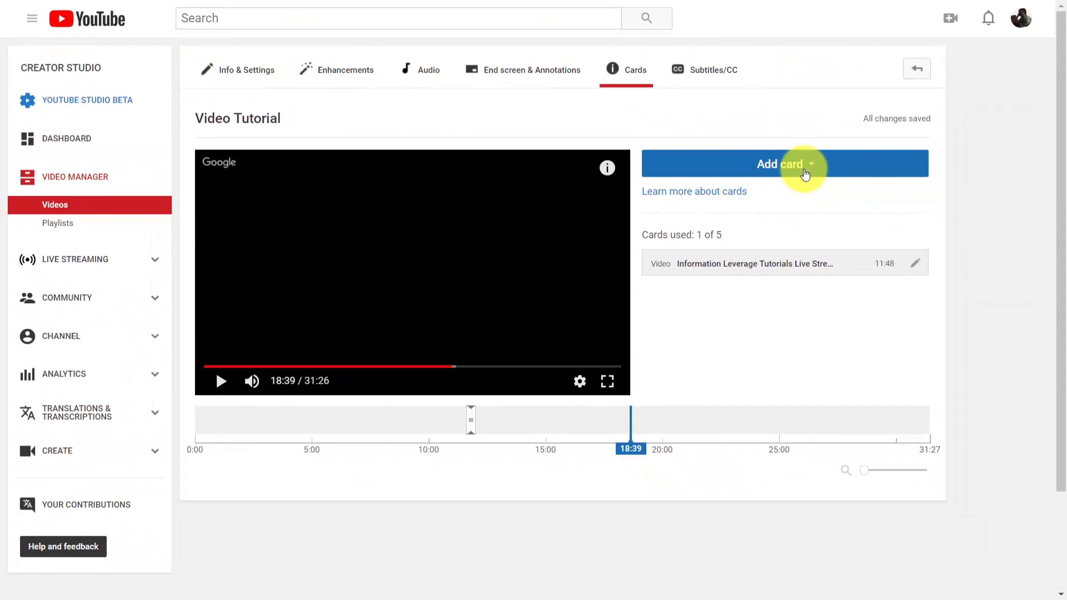
click(803, 167)
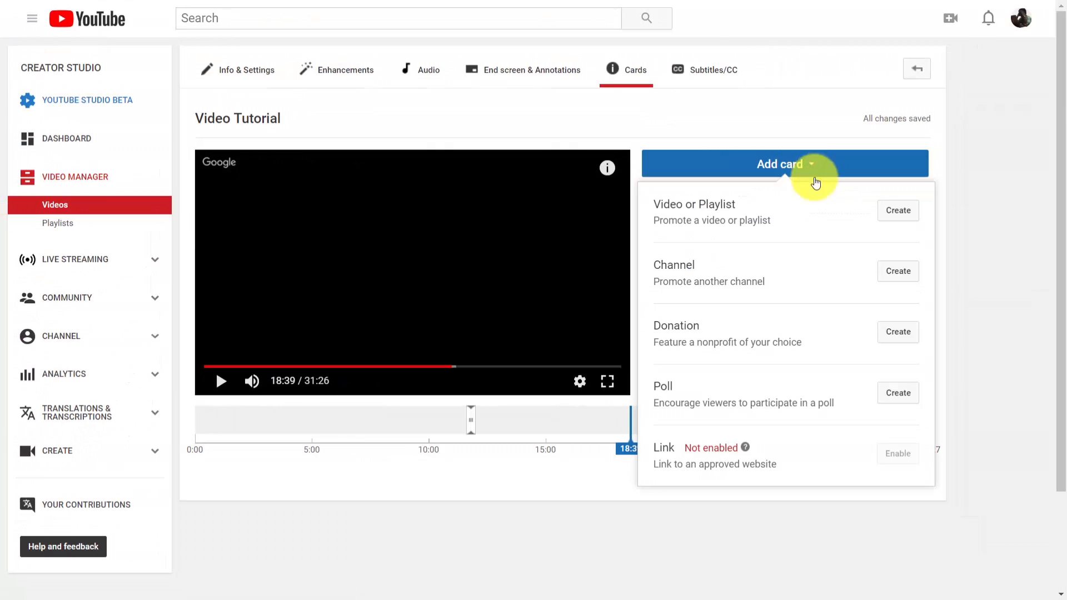
click(892, 213)
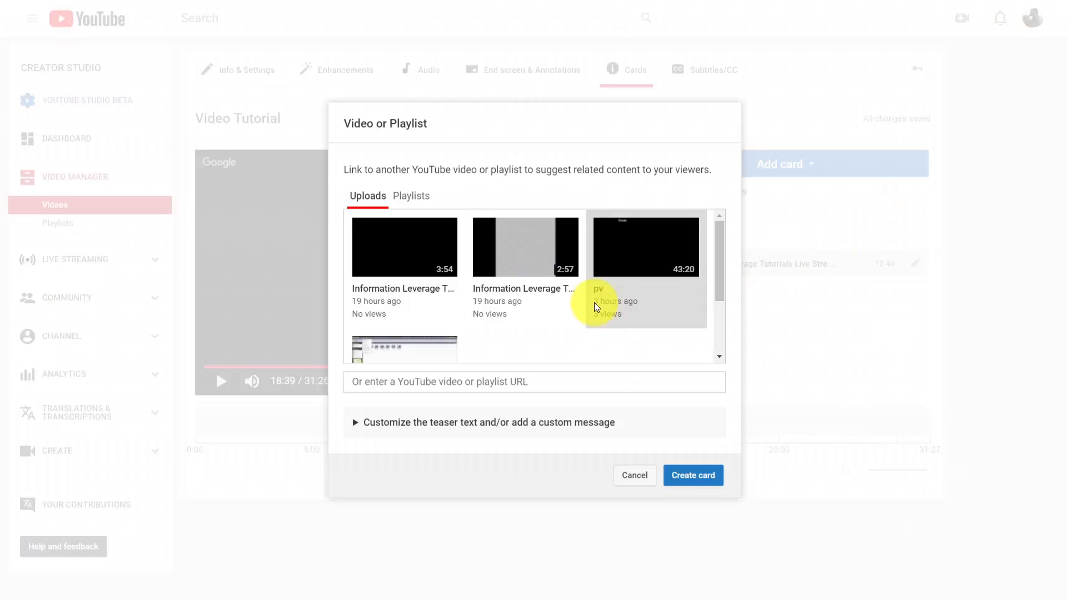
click(628, 256)
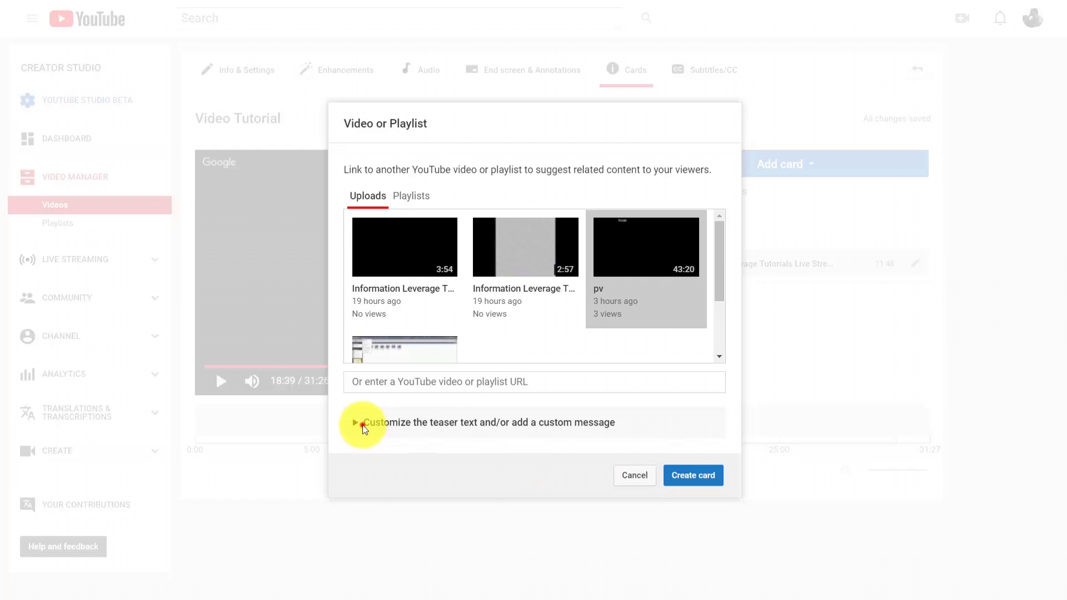
click(355, 423)
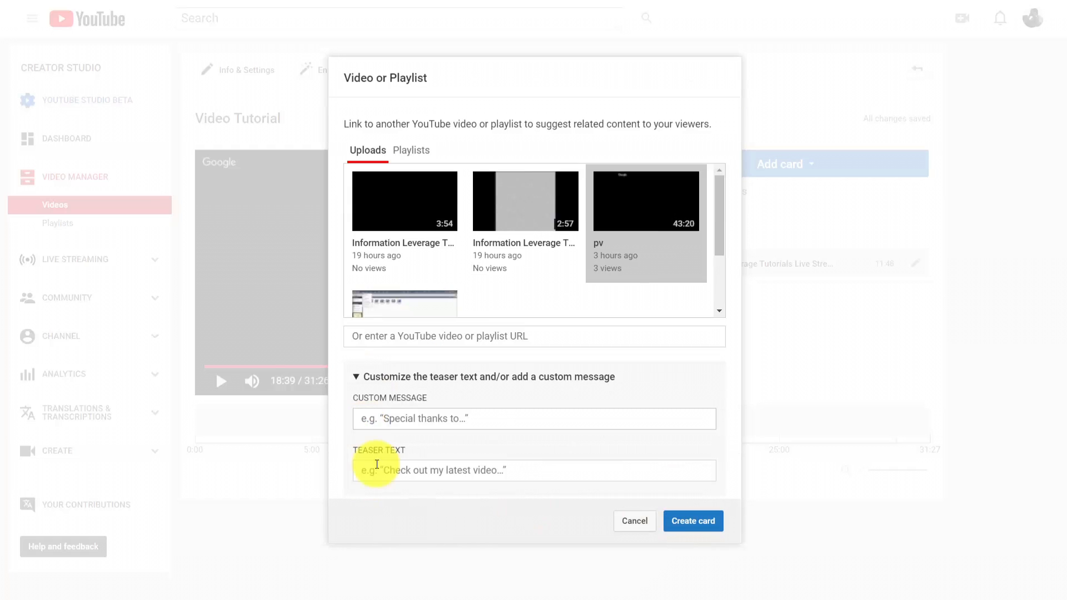
click(367, 419)
text(Click To Get Videos)
click(369, 470)
text(Watch Our Videos)
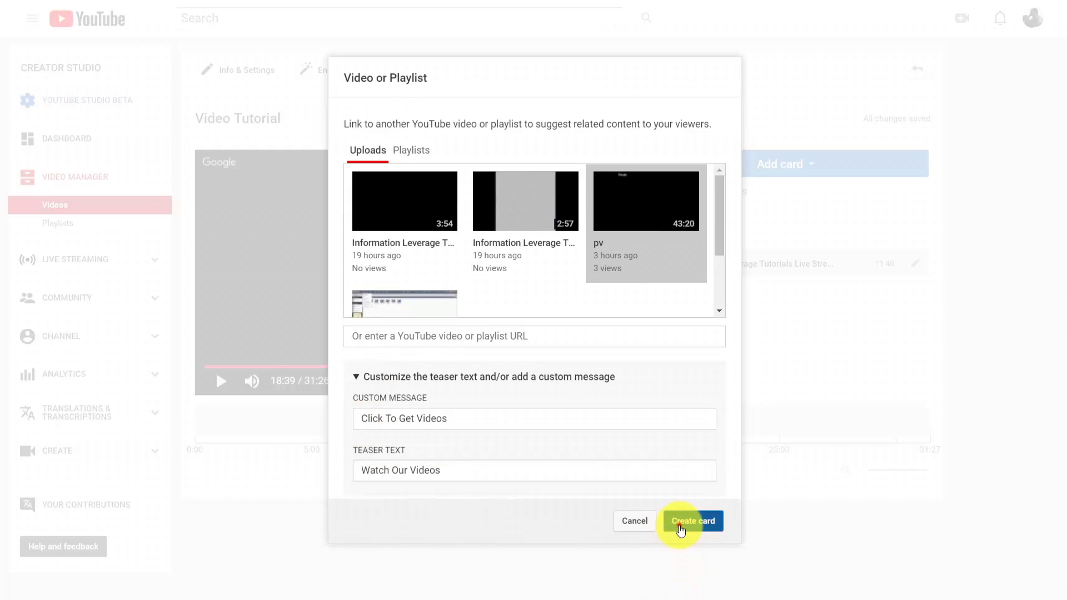
click(679, 525)
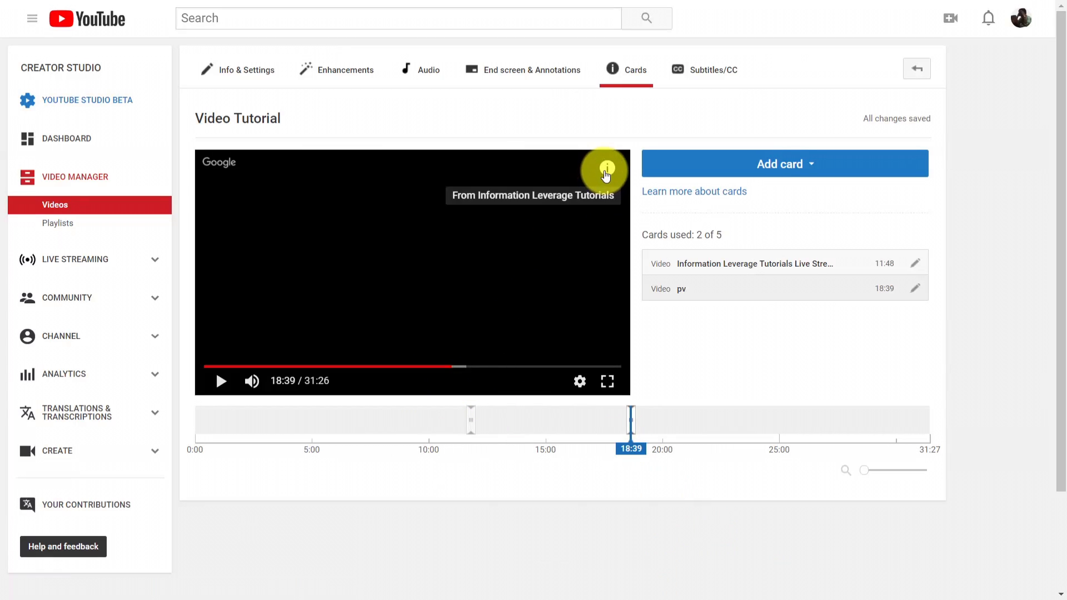
click(606, 173)
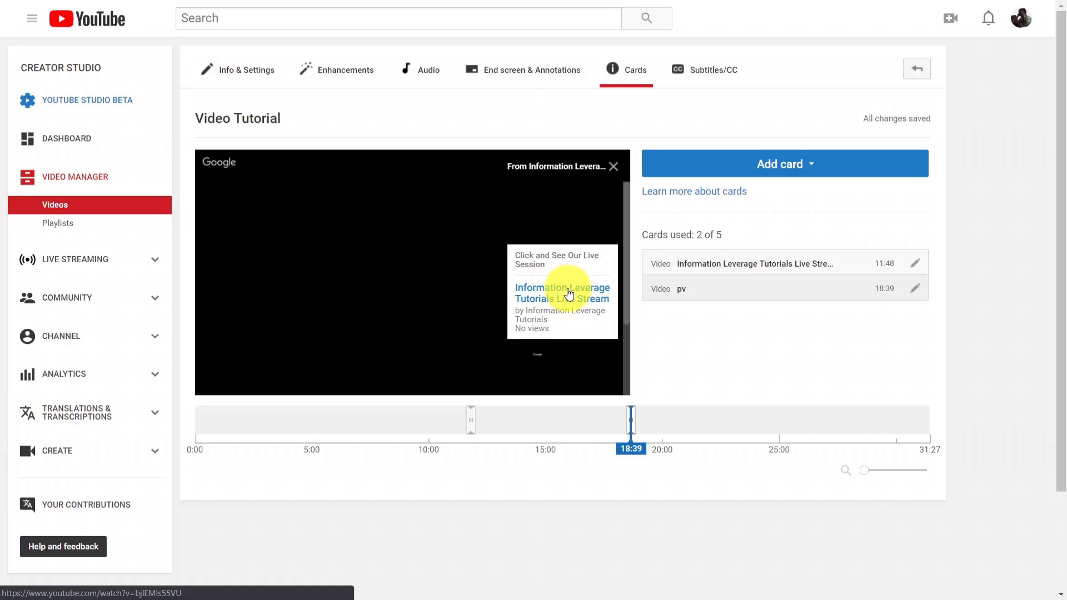
click(775, 166)
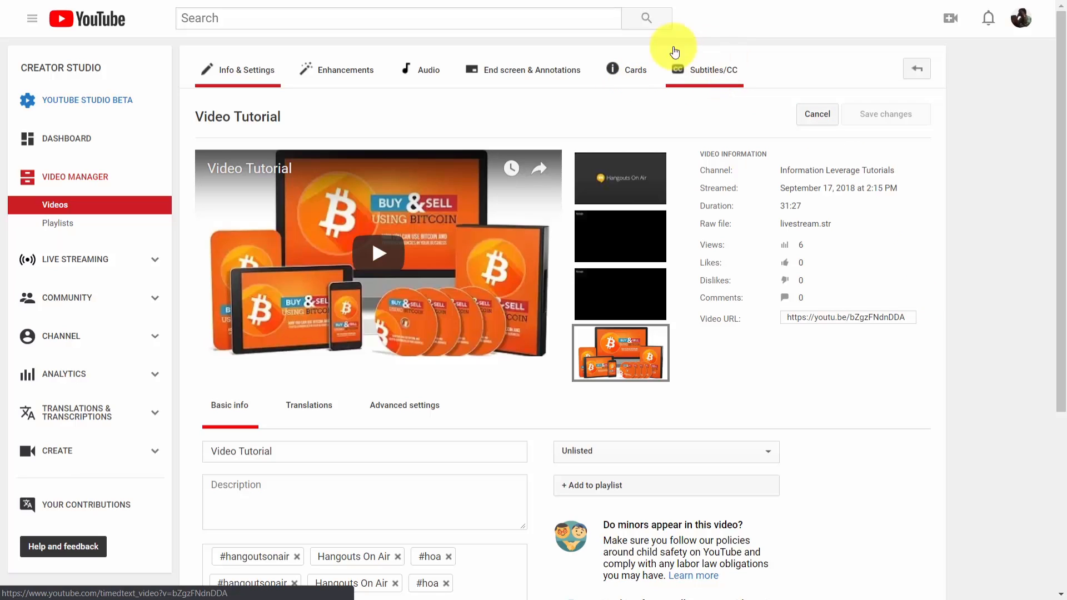
Start new English subtitles for the Video Tutorial video using the transcribe and auto-sync method
click(713, 73)
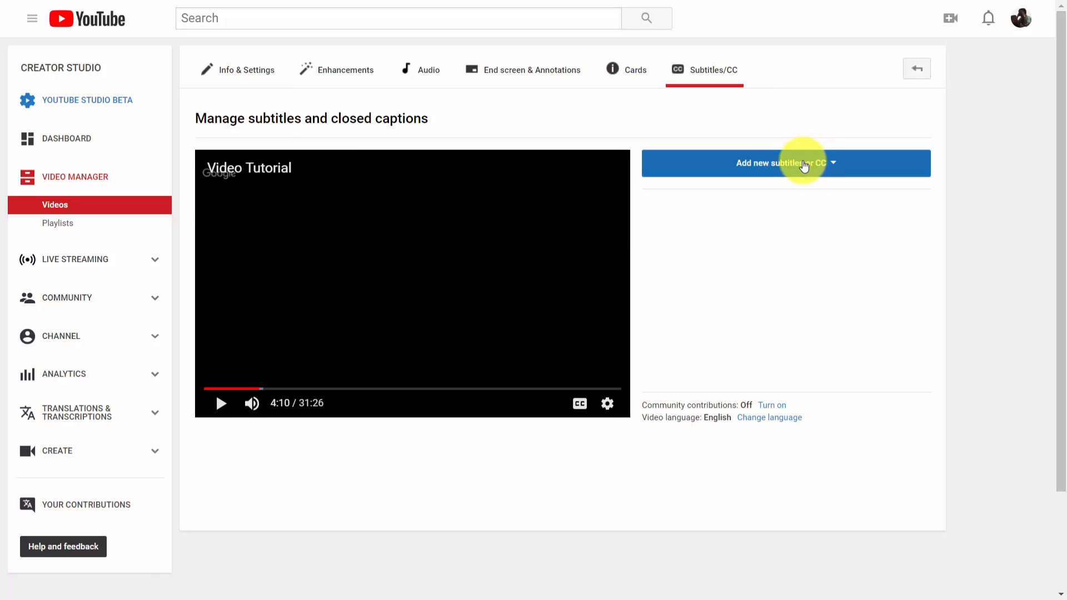
click(804, 164)
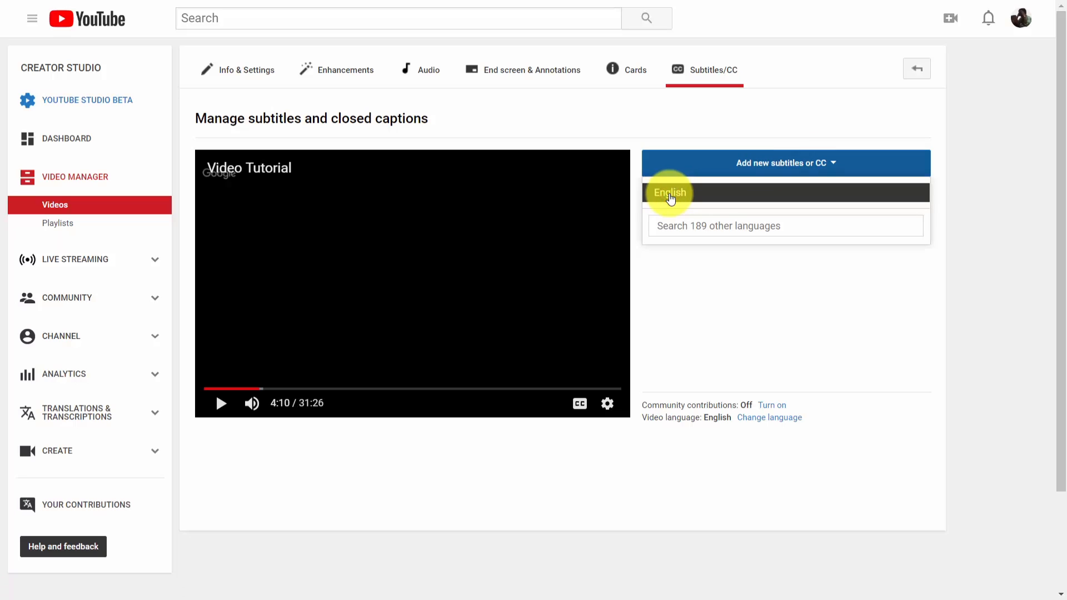
click(671, 199)
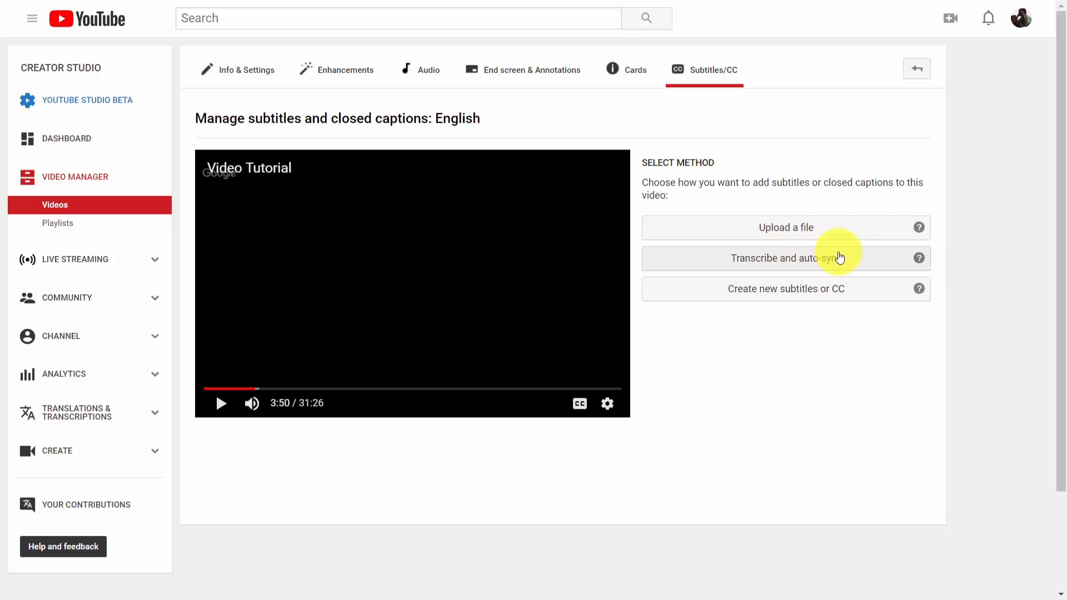
click(798, 259)
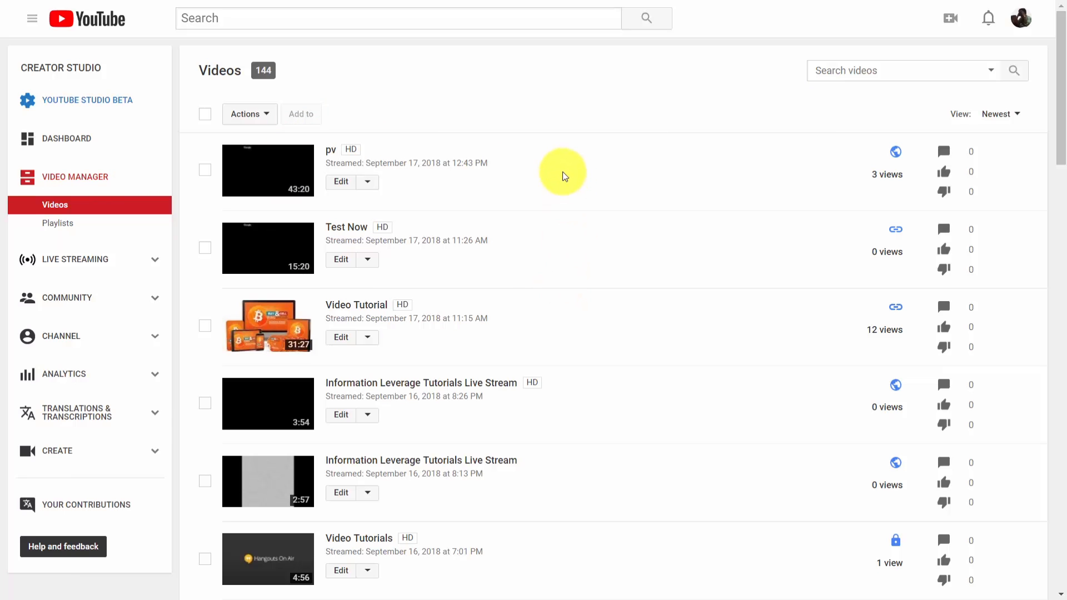
Open the subtitles of the Create A Product In 7 Days video, set its spoken language to English and play it with captions
scroll(562, 171, down, 8)
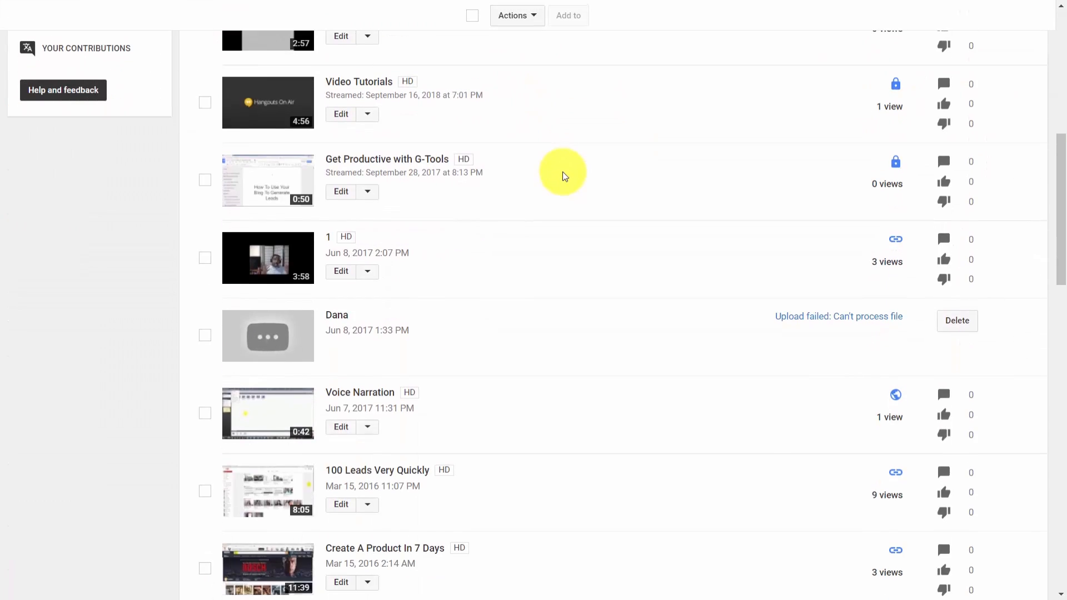
scroll(563, 173, down, 6)
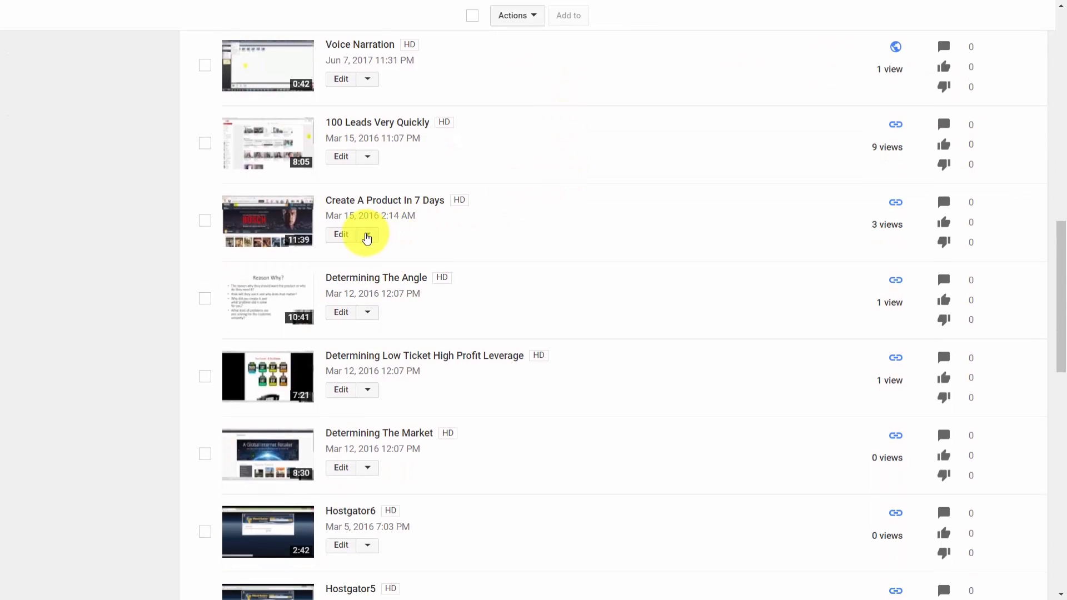
click(372, 235)
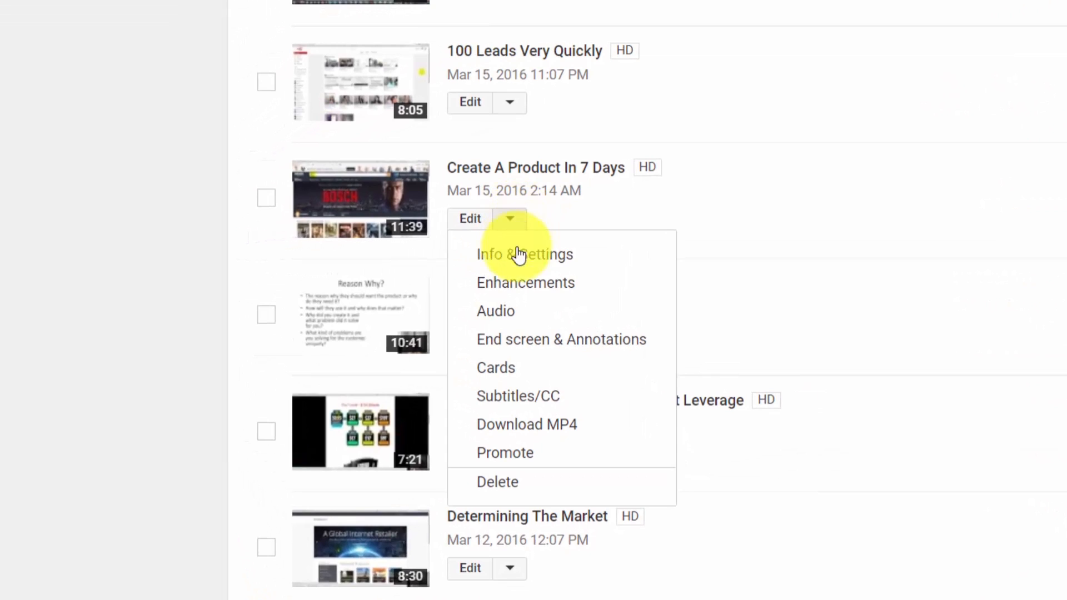
click(522, 406)
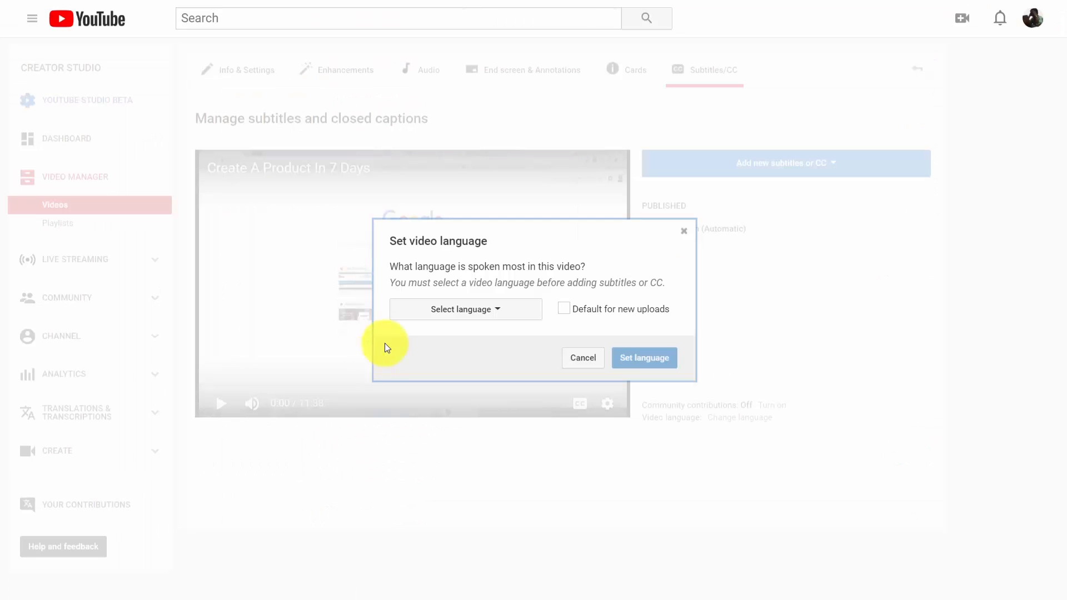
click(499, 313)
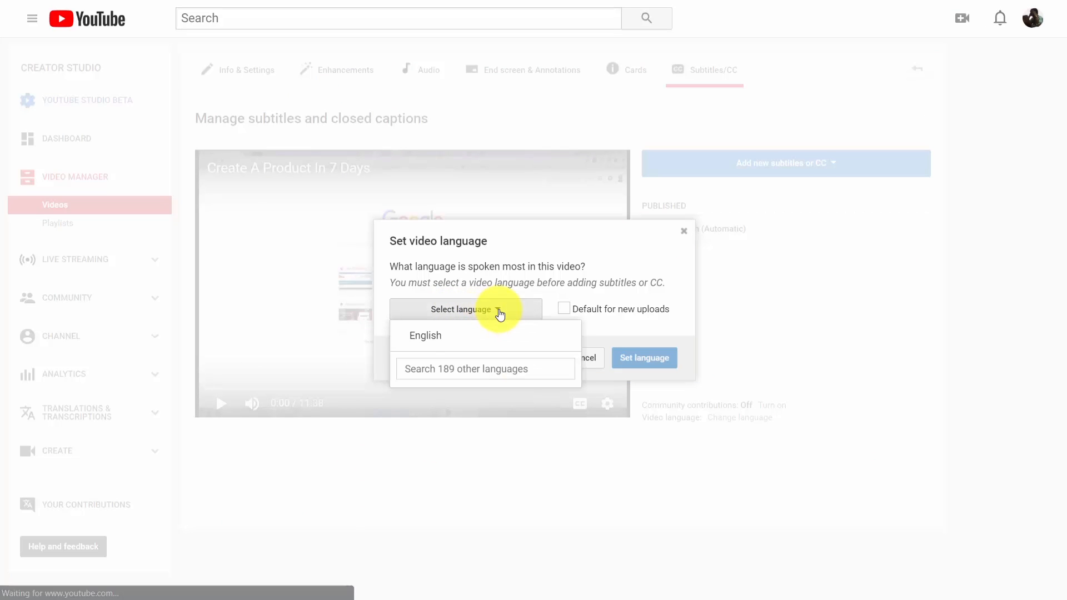
click(419, 336)
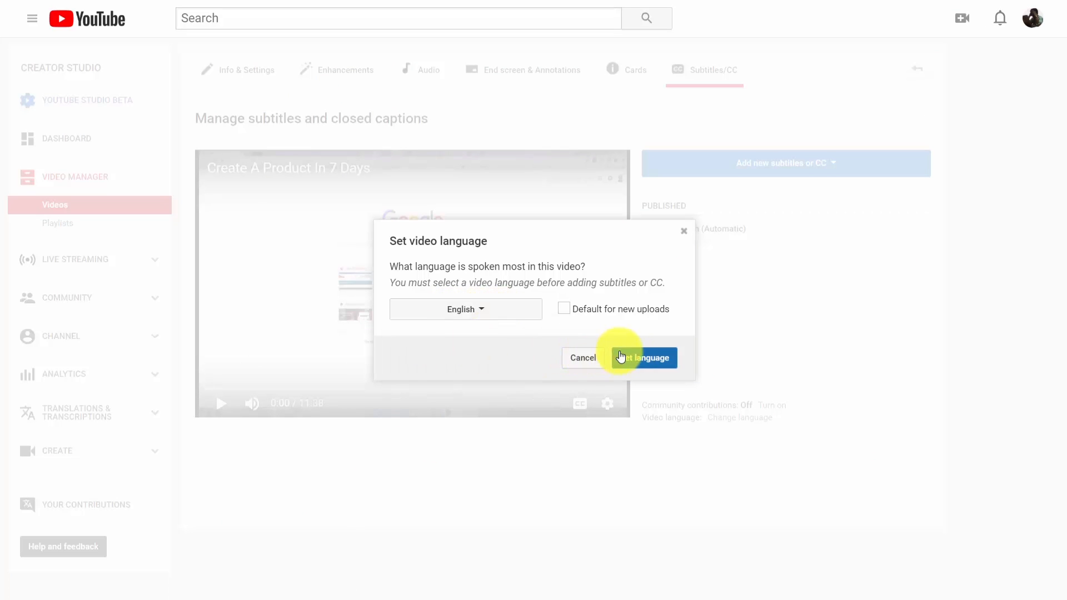
click(638, 357)
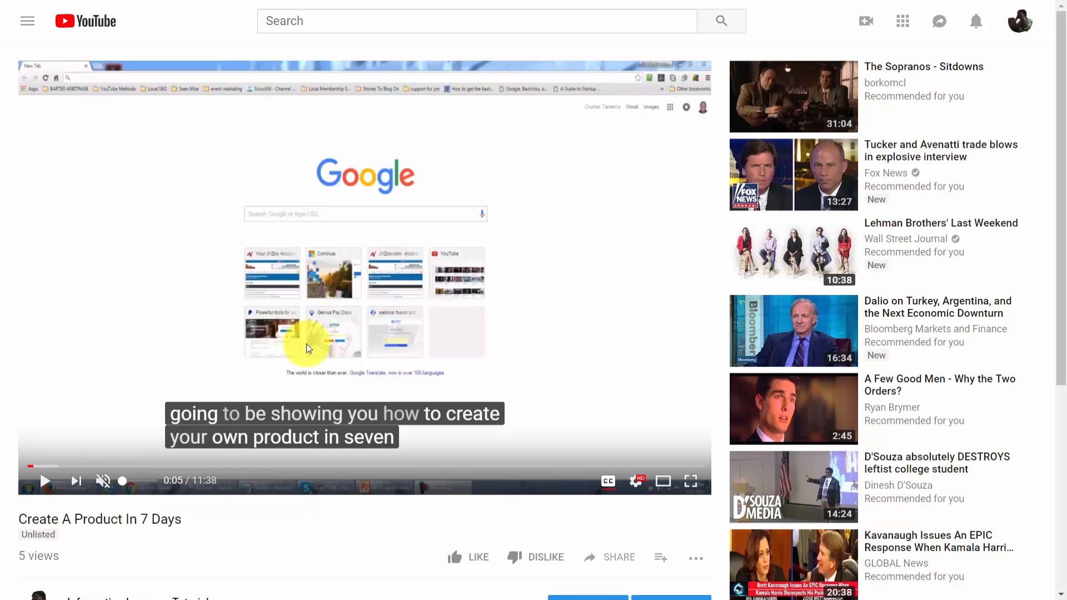
click(49, 487)
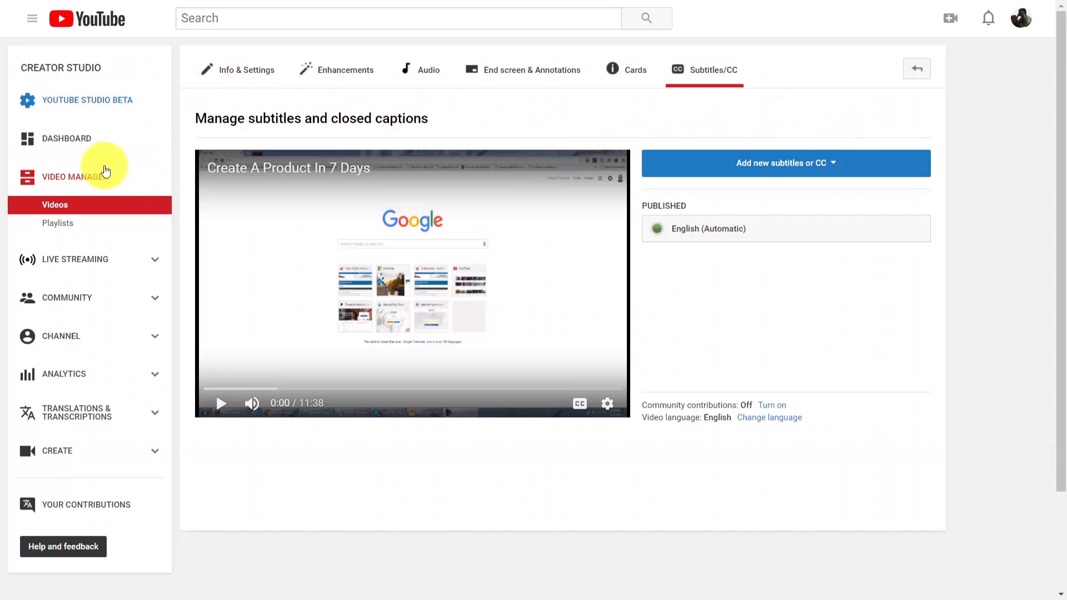
Create a public playlist titled "Live Streams on Business Subjects"
click(62, 223)
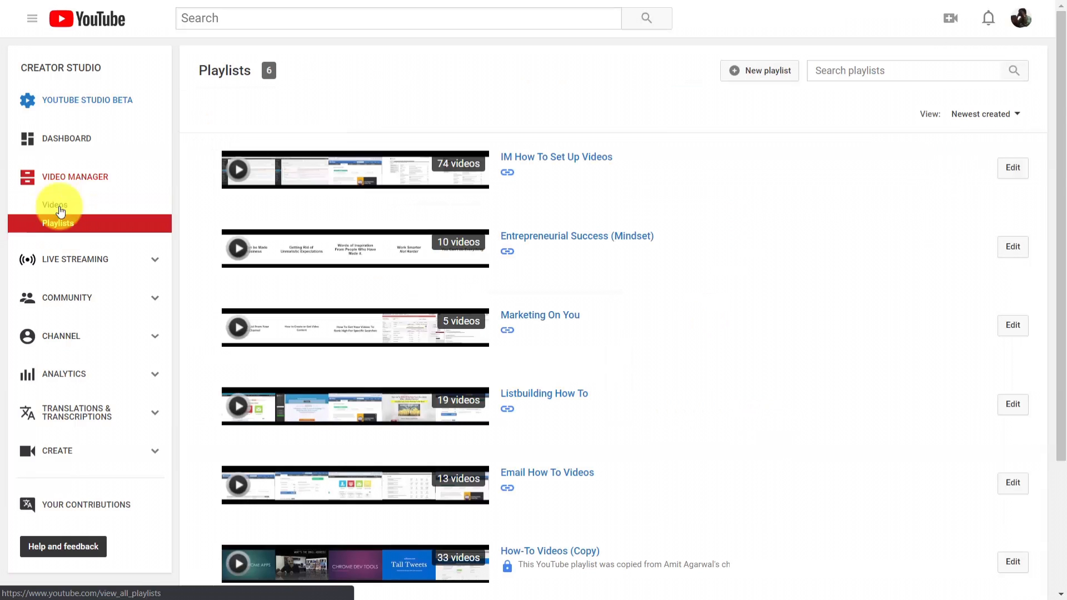
click(734, 77)
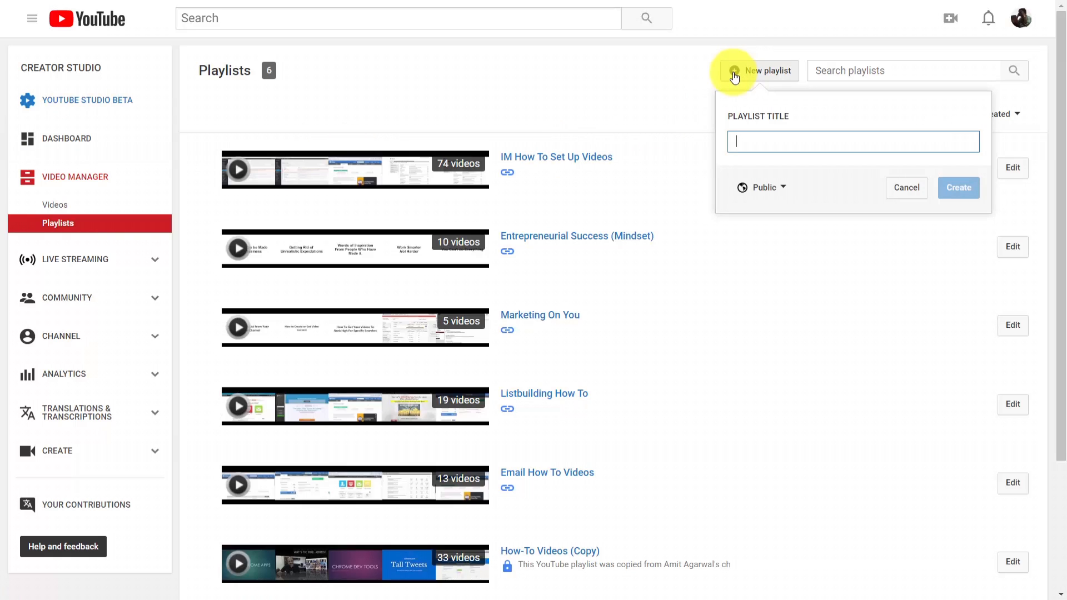
text(Live Streams on Business Subjects)
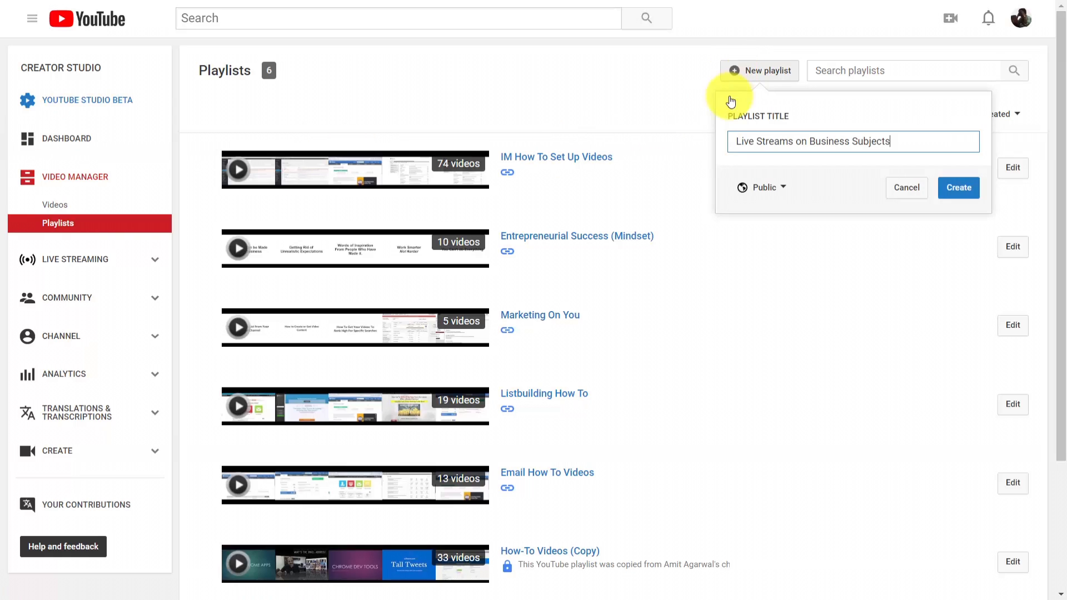
click(783, 189)
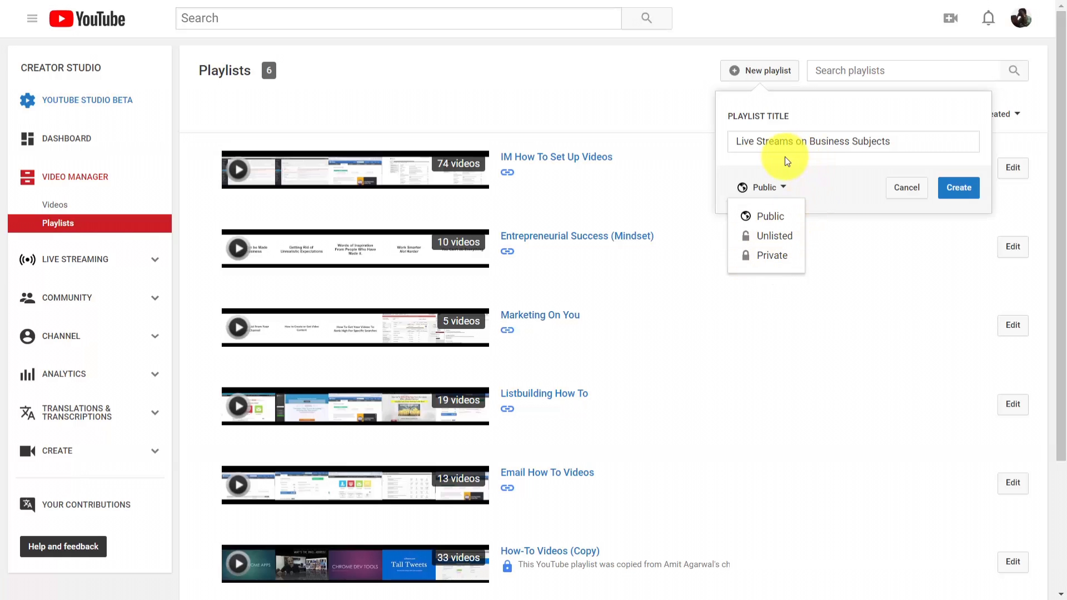
click(814, 167)
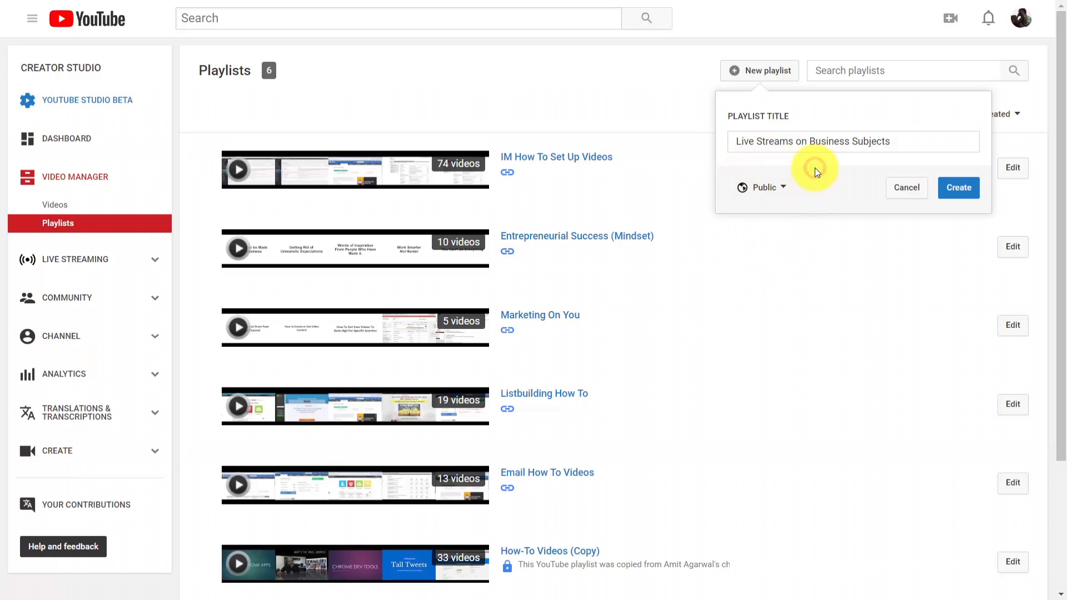
click(961, 189)
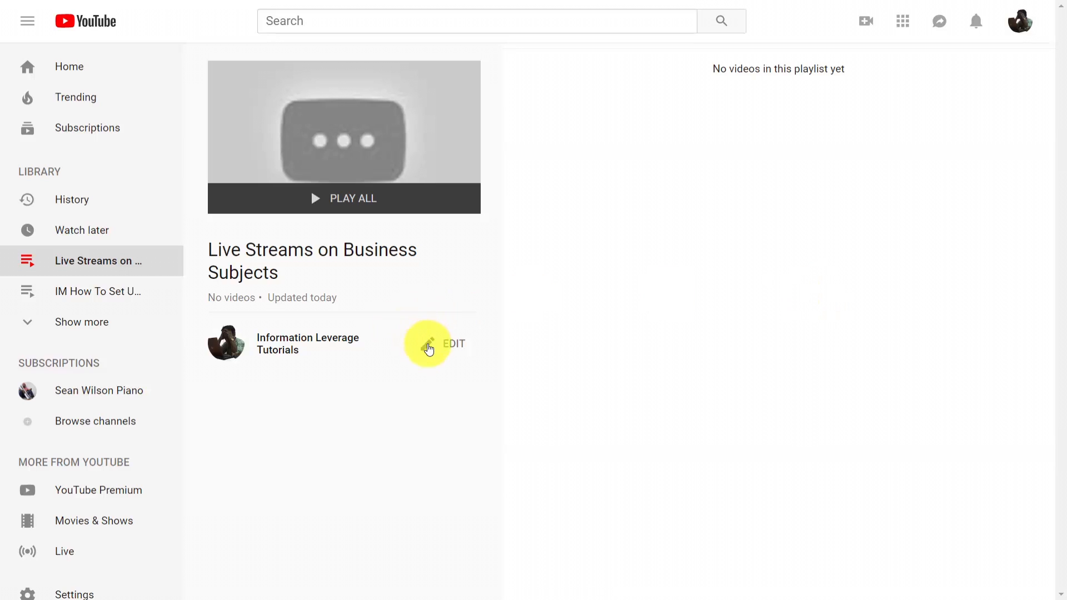
Open the new playlist for editing and add the description "Live streams on Creating Videos"
click(428, 349)
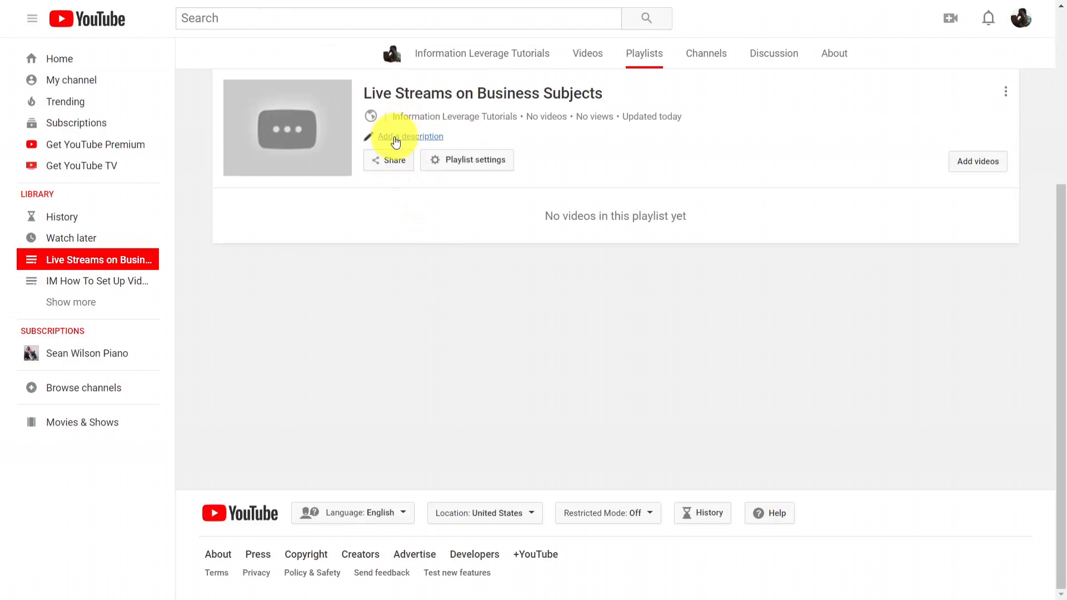
click(396, 141)
text(Live streams on Creating Videos)
click(775, 174)
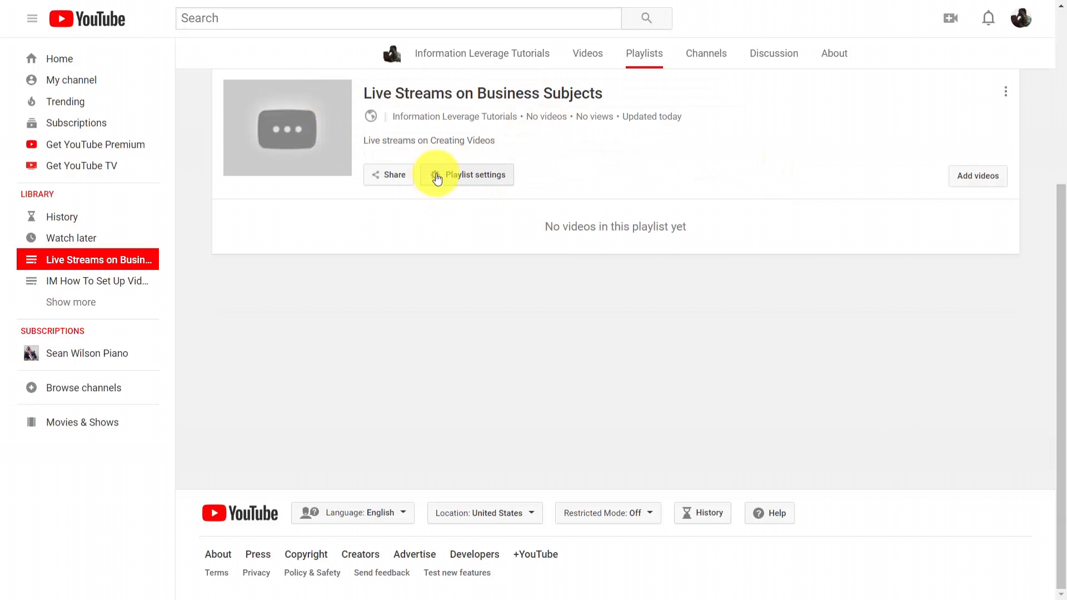
Examine the playlist's basic settings, including the ordering choices and the official series option
click(437, 176)
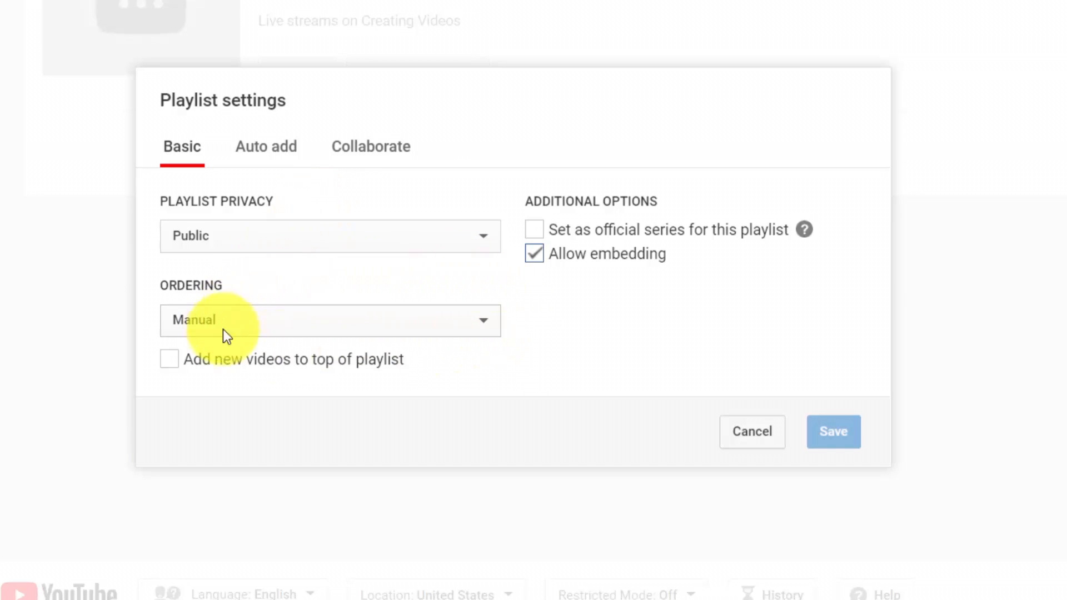
click(447, 322)
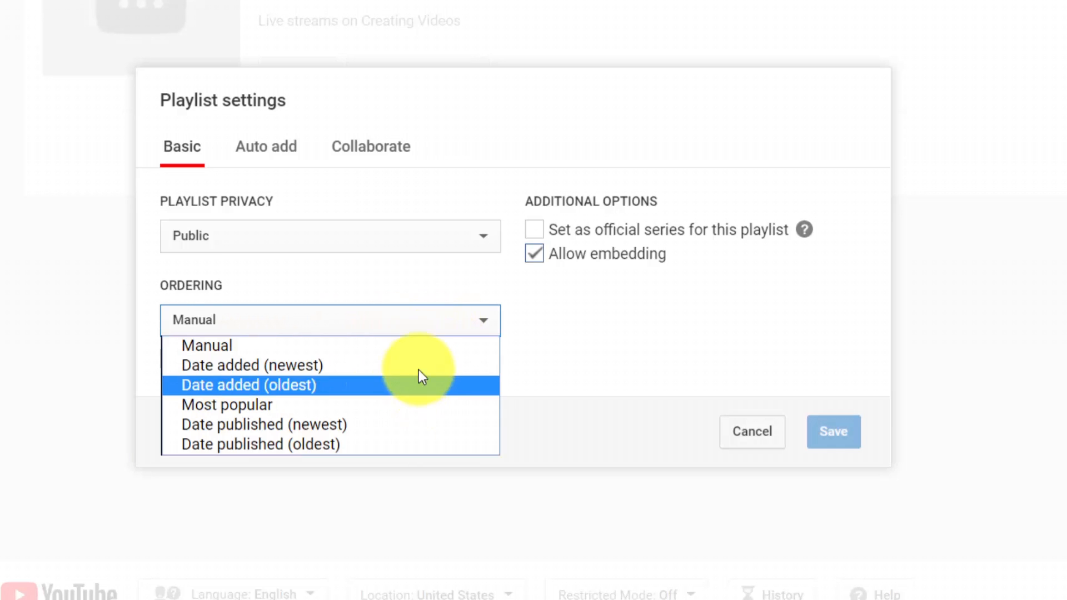
click(578, 340)
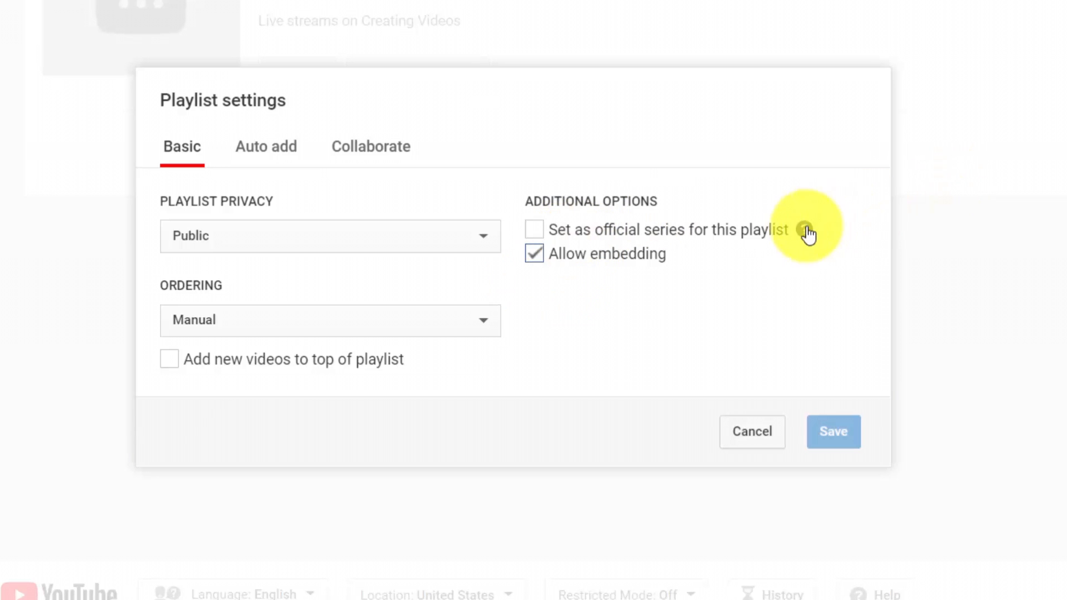
mouse_move(805, 230)
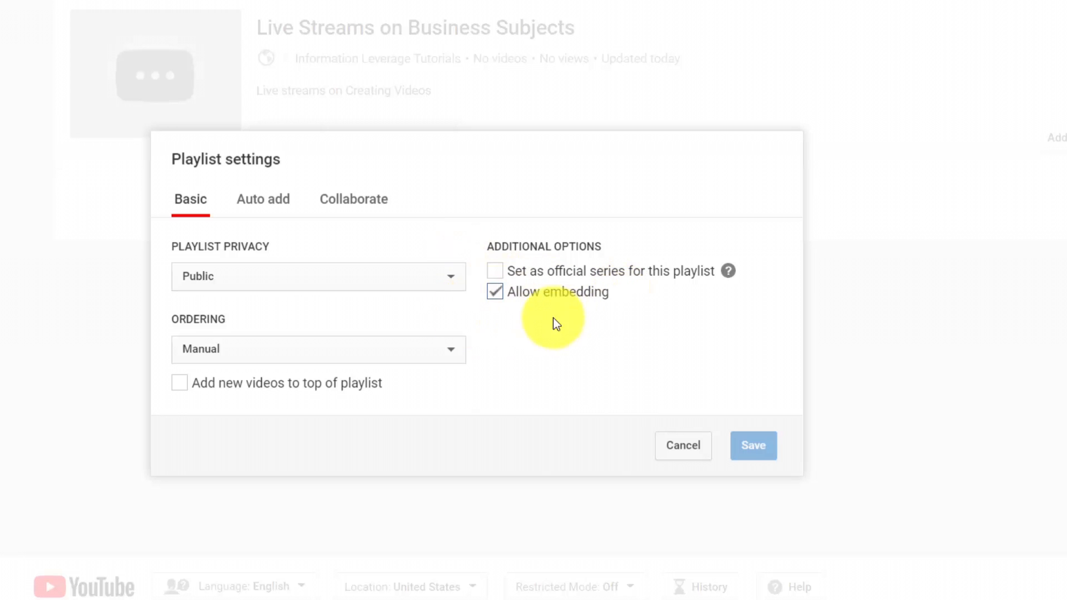
Add a blank auto-add rule to the playlist settings and examine the condition types it offers
click(266, 200)
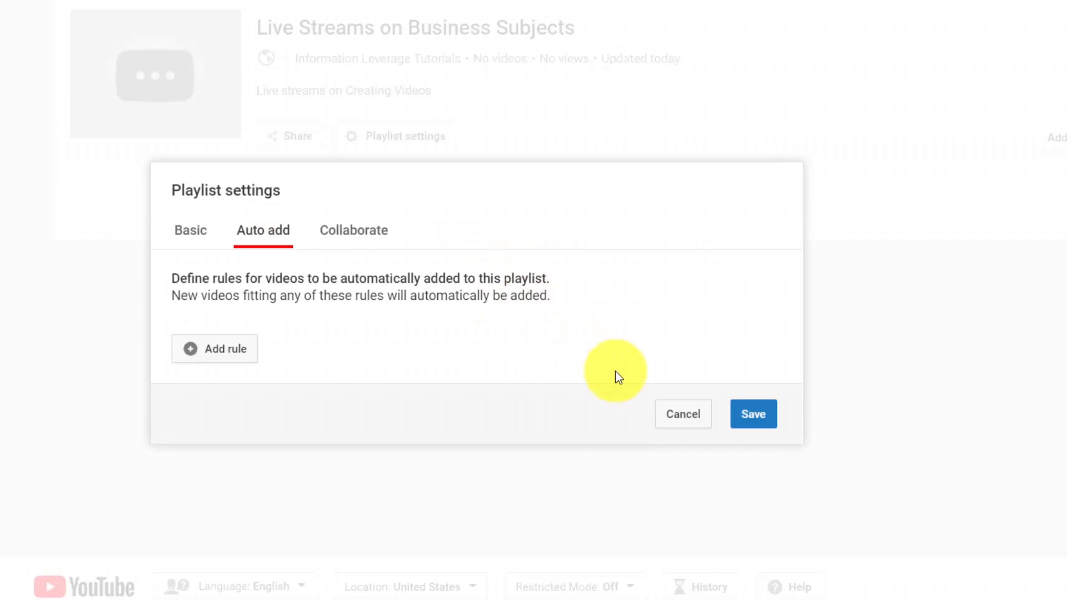
click(212, 351)
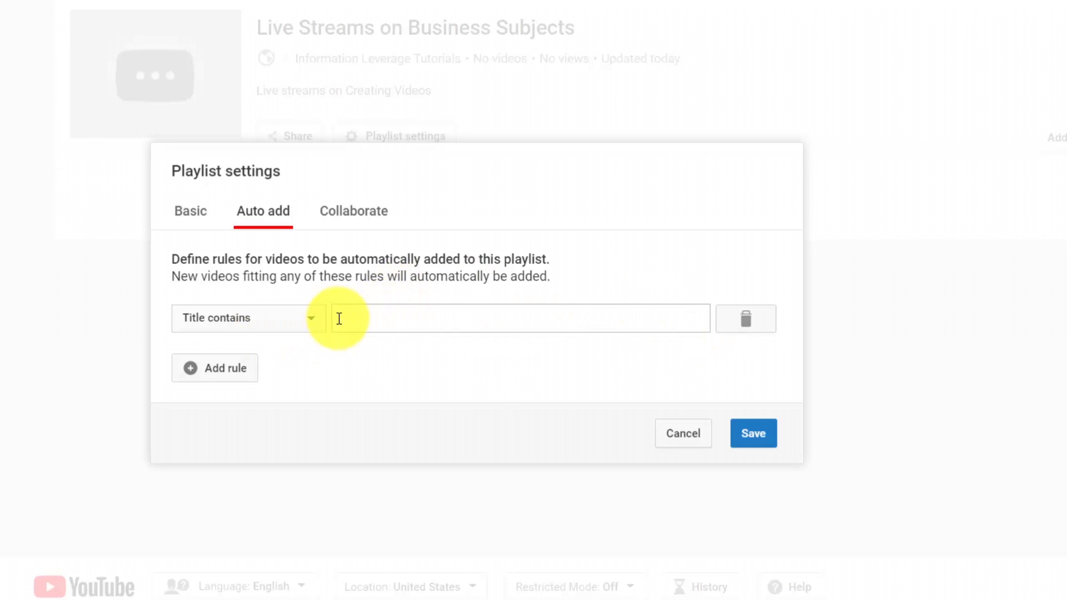
click(312, 318)
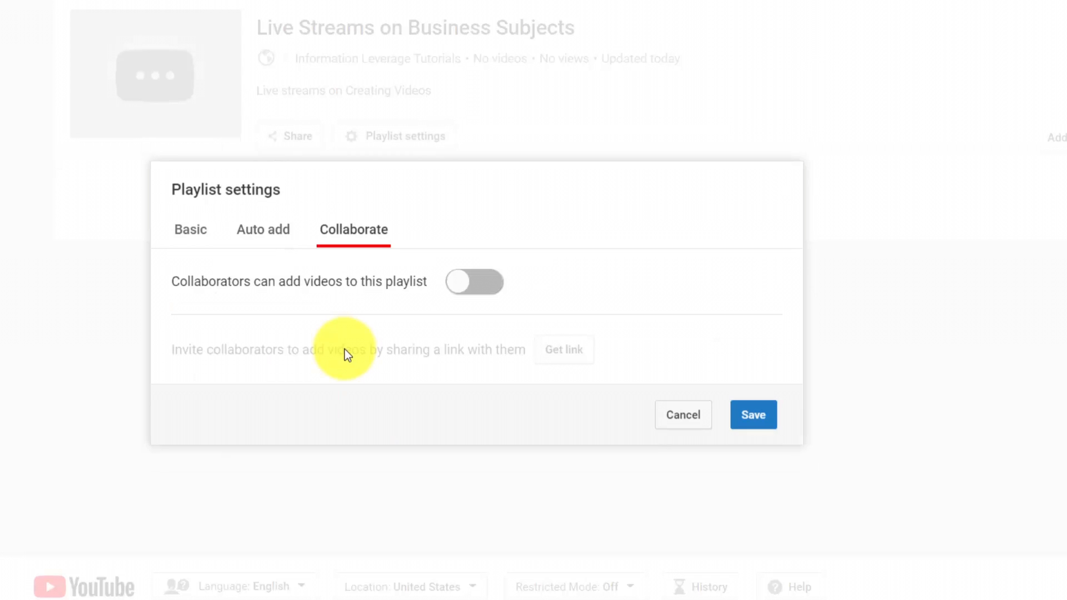
Allow collaborators to add videos to the playlist and save the playlist settings
click(479, 282)
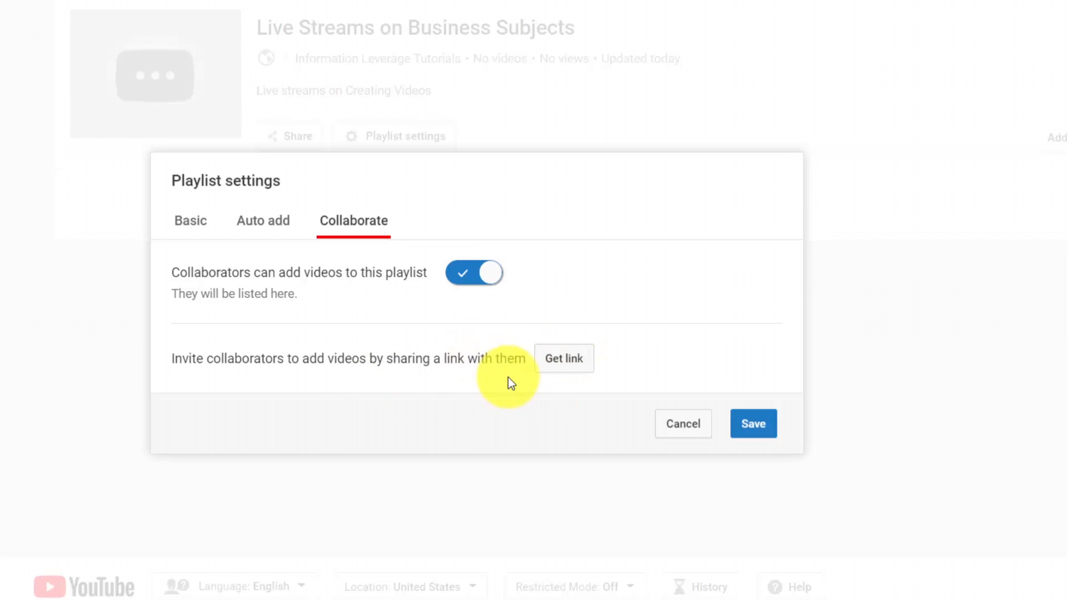
key(space)
click(746, 425)
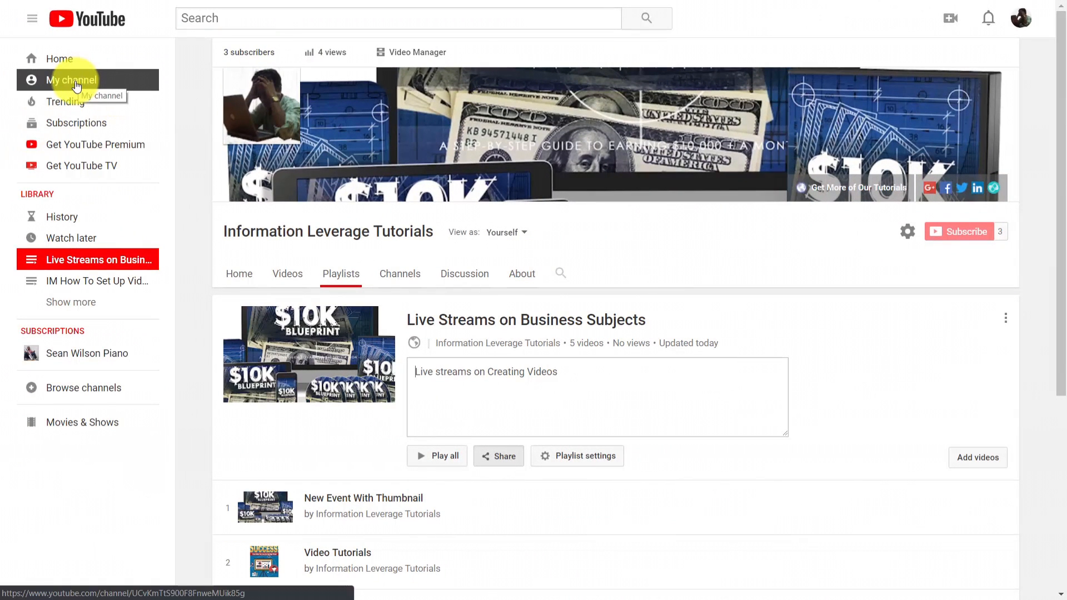
Open the channel's home page, pause its featured video and look over the uploads shown there
click(76, 84)
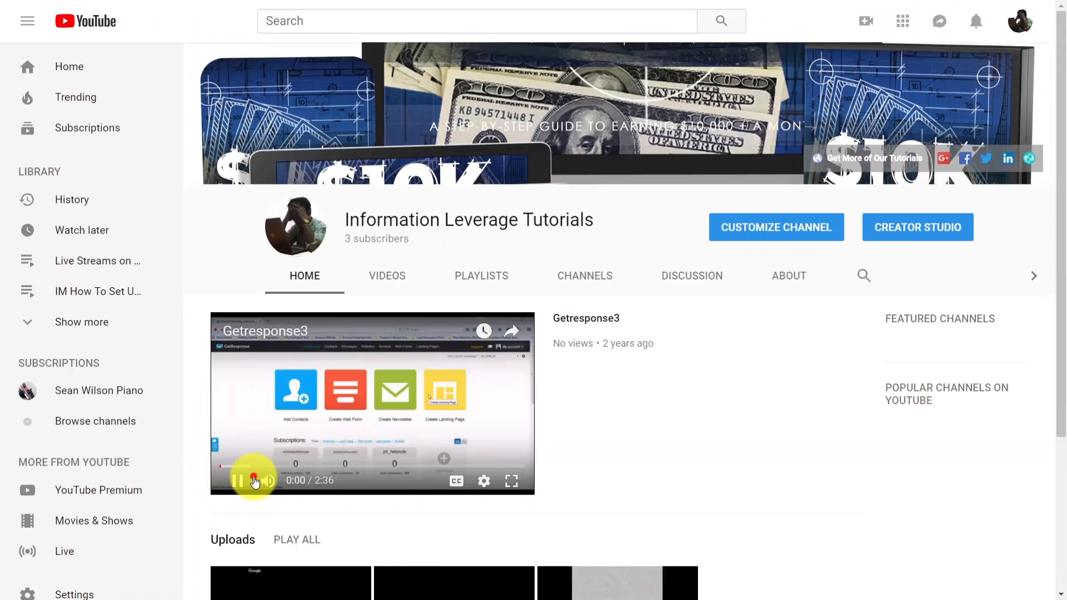
click(253, 481)
scroll(619, 312, down, 4)
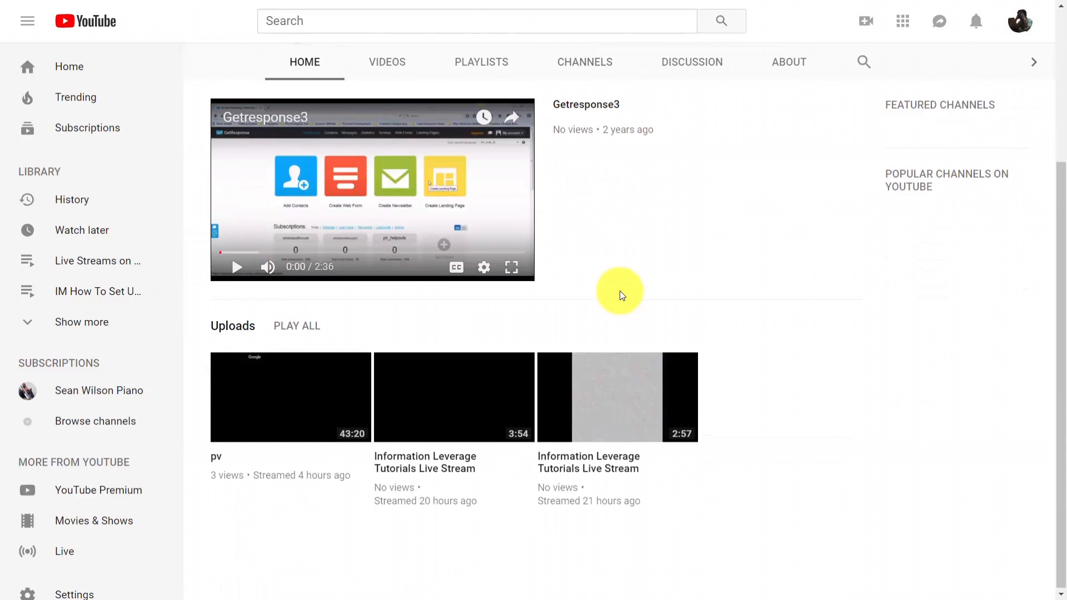
scroll(621, 294, up, 4)
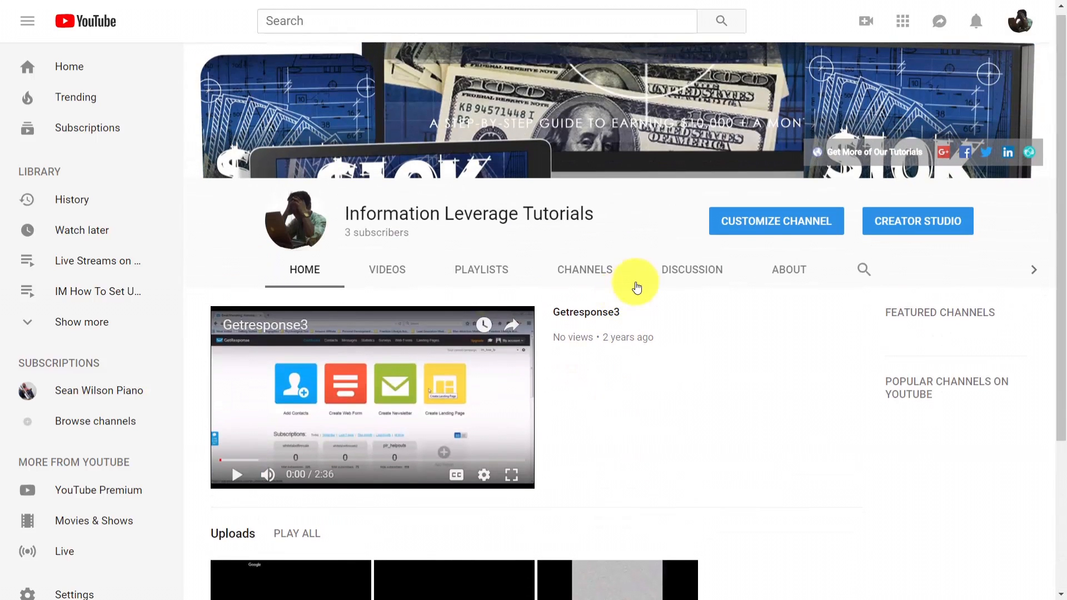
Customize the channel by adding a horizontal-row section for the single playlist Live Streams on Business Subjects
click(795, 221)
scroll(638, 220, down, 5)
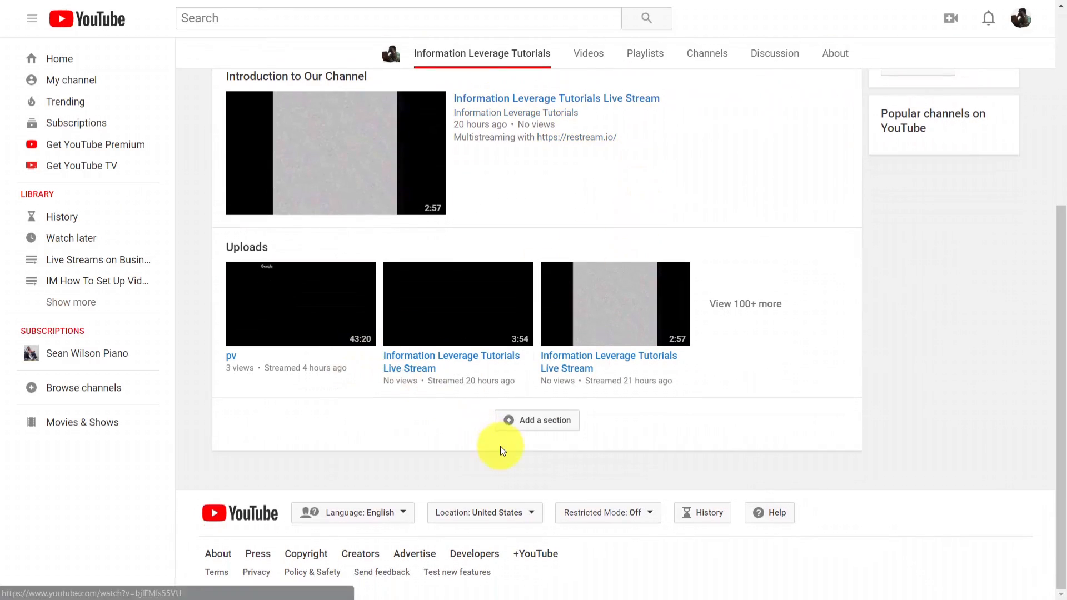
click(507, 424)
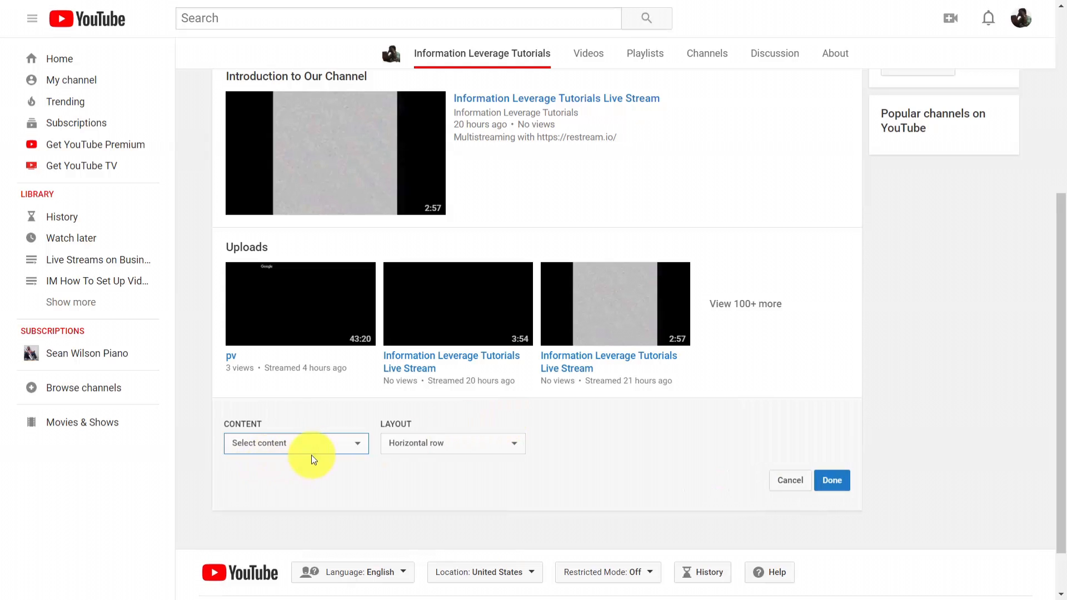
click(353, 444)
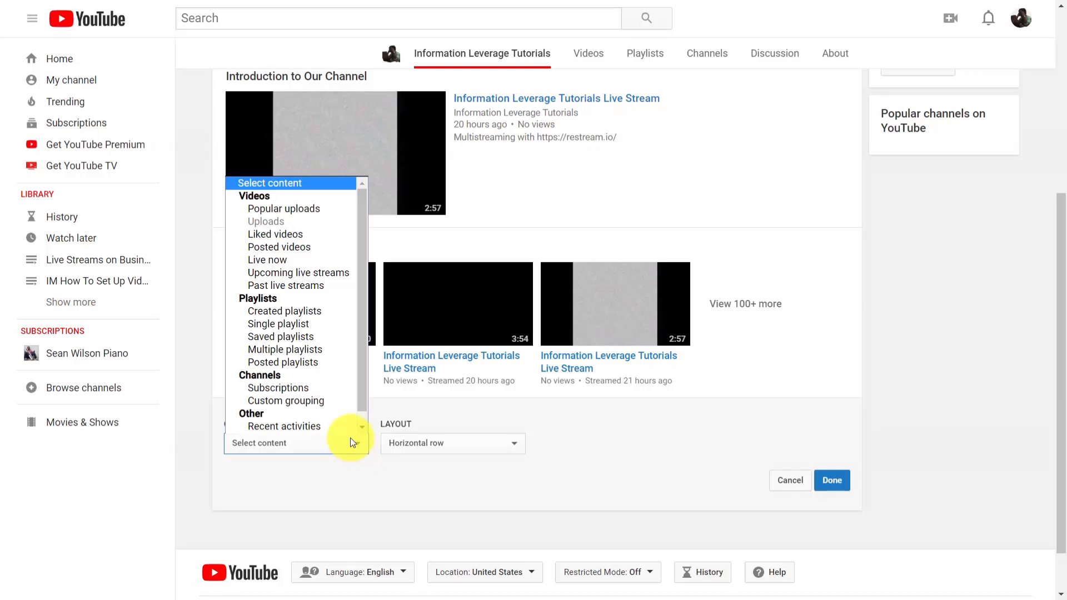
click(328, 325)
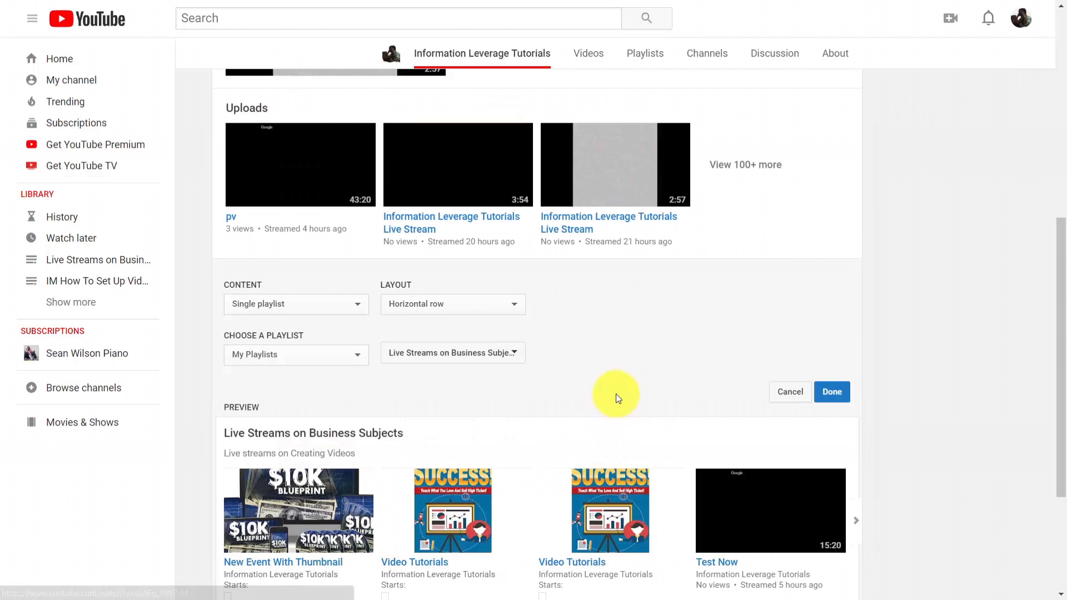
scroll(616, 394, down, 1)
click(825, 329)
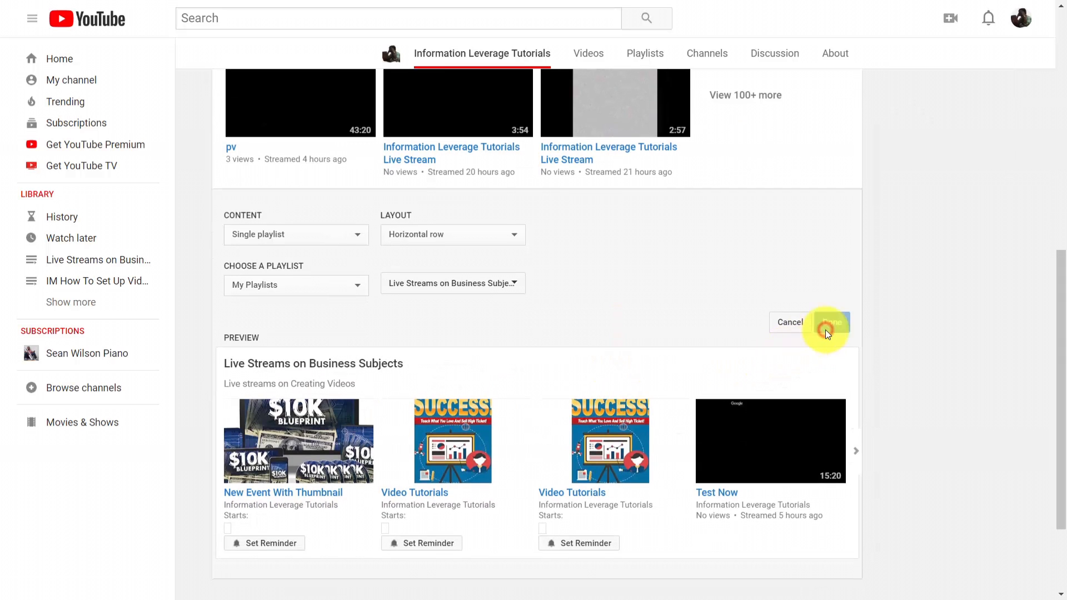
scroll(648, 362, up, 4)
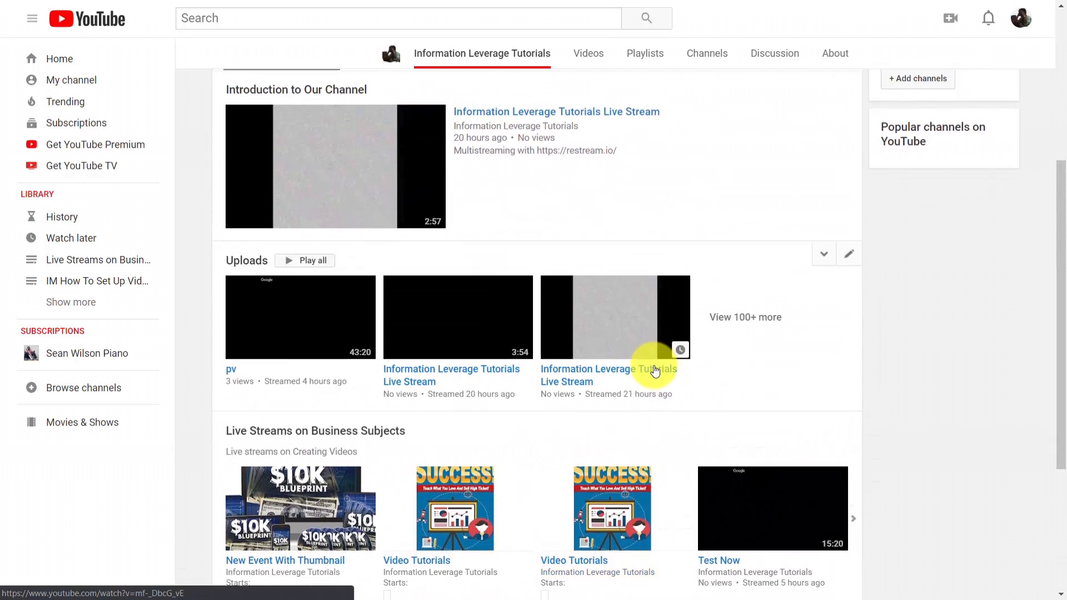
scroll(654, 370, down, 3)
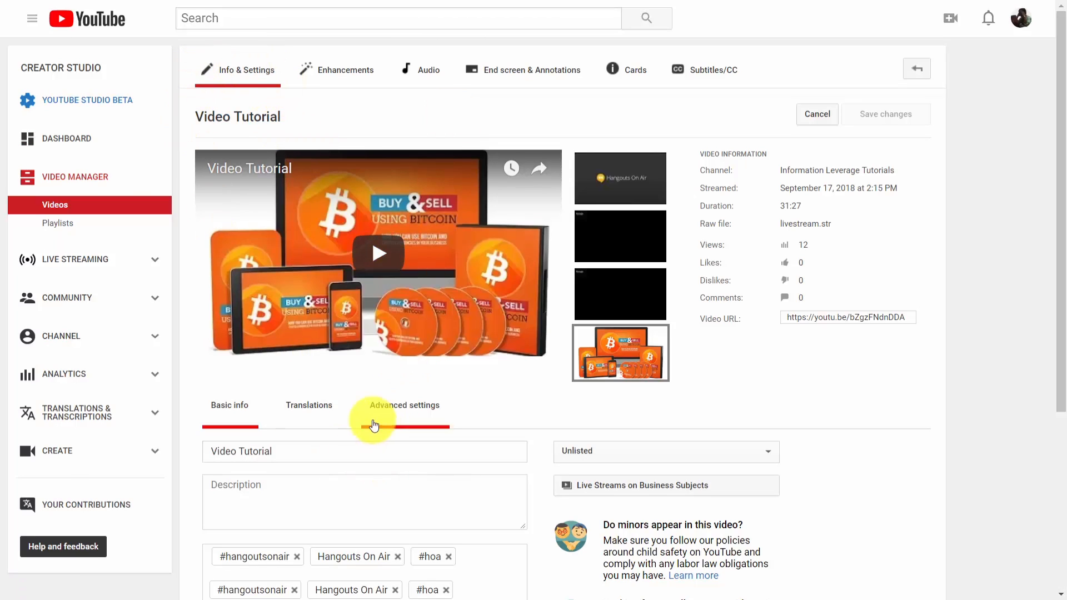
Allow live chat replay in the advanced settings of the Video Tutorial video and review the remaining options
click(400, 412)
scroll(500, 410, down, 3)
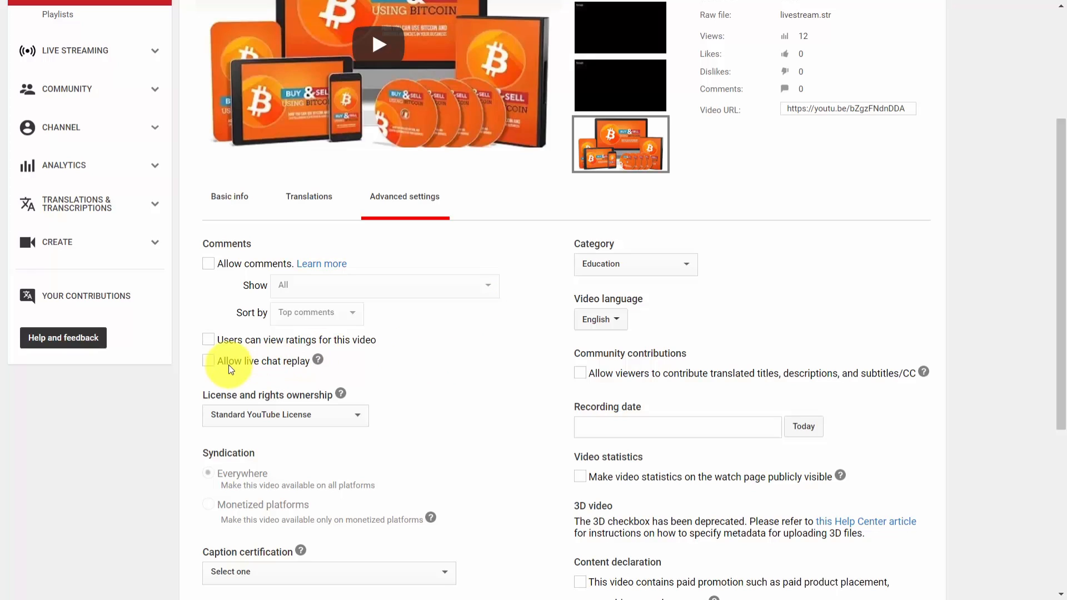
click(208, 363)
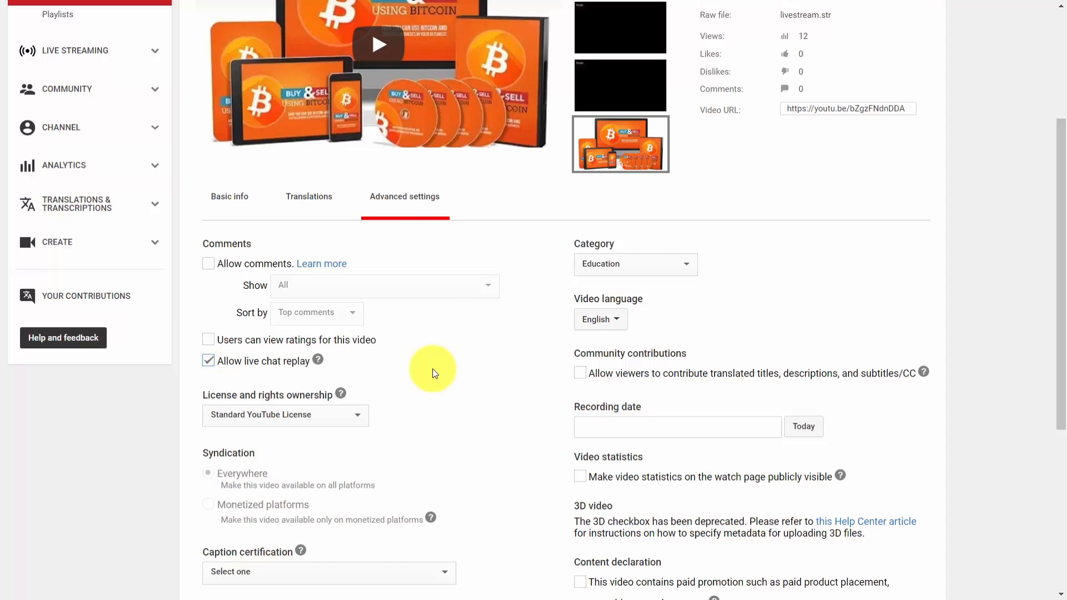
scroll(432, 369, down, 5)
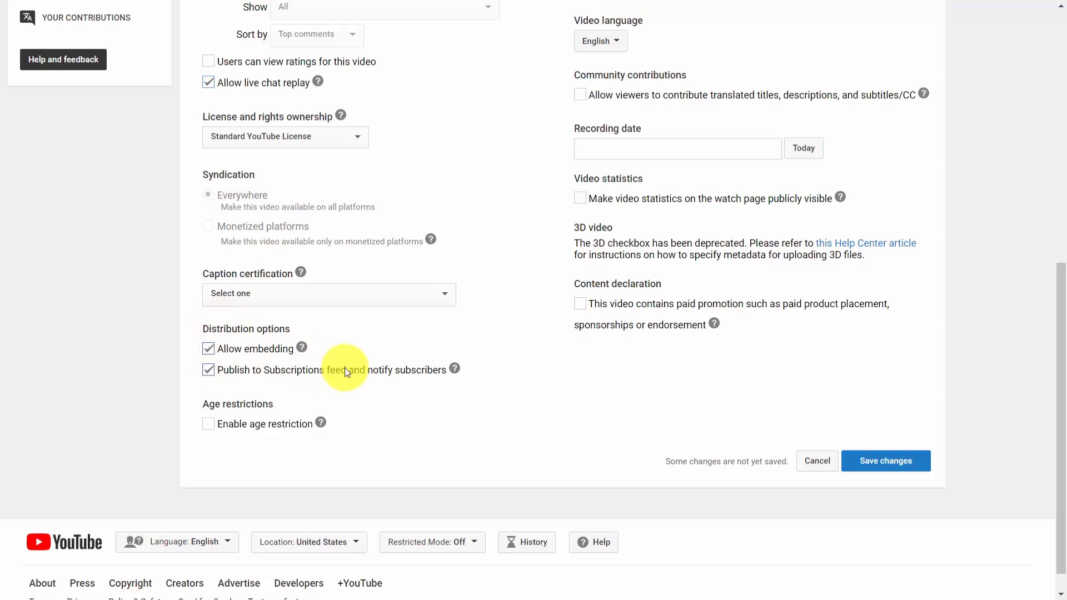
scroll(344, 367, up, 3)
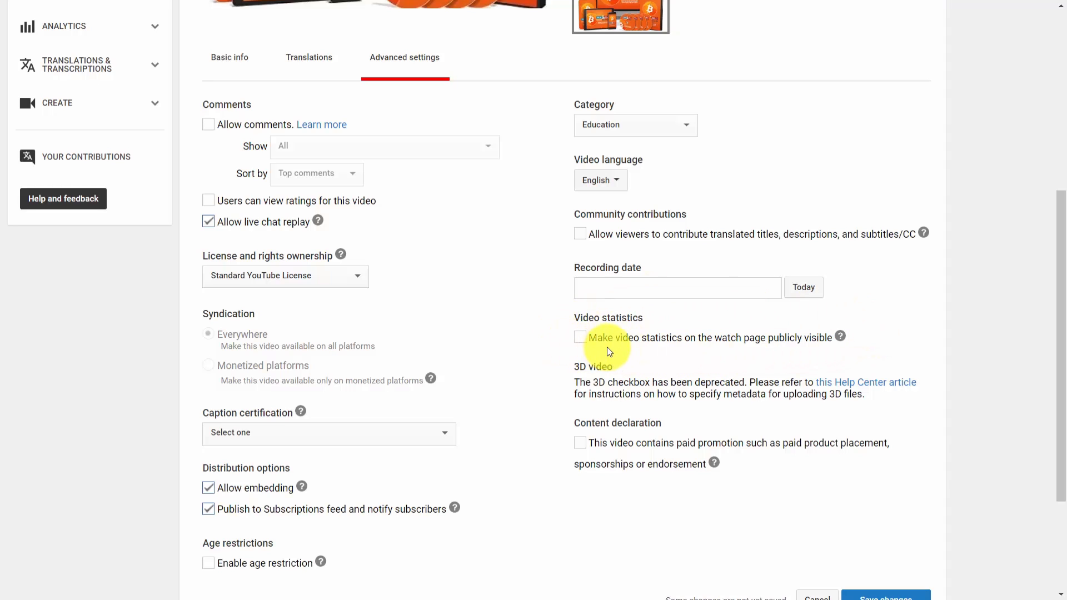
scroll(483, 381, up, 3)
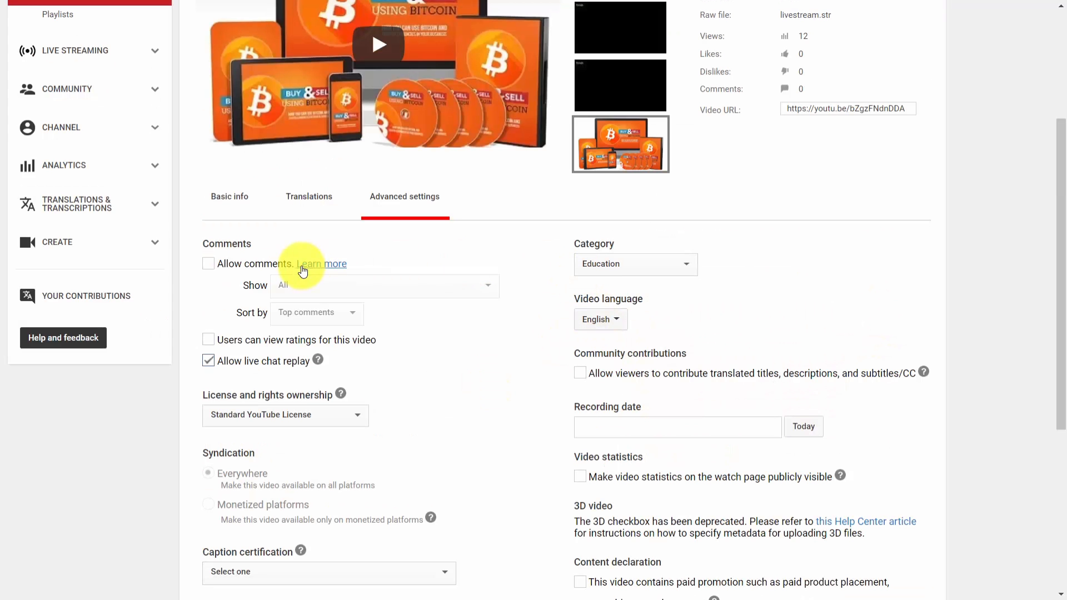
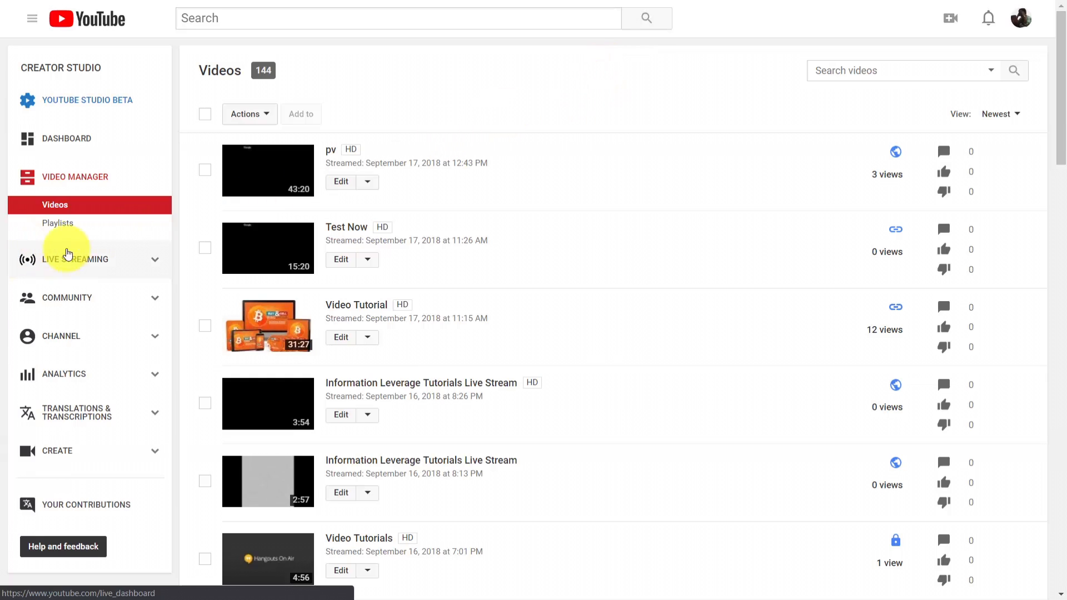
Open the Community subscribers list and sort the subscribers by Most popular
click(55, 305)
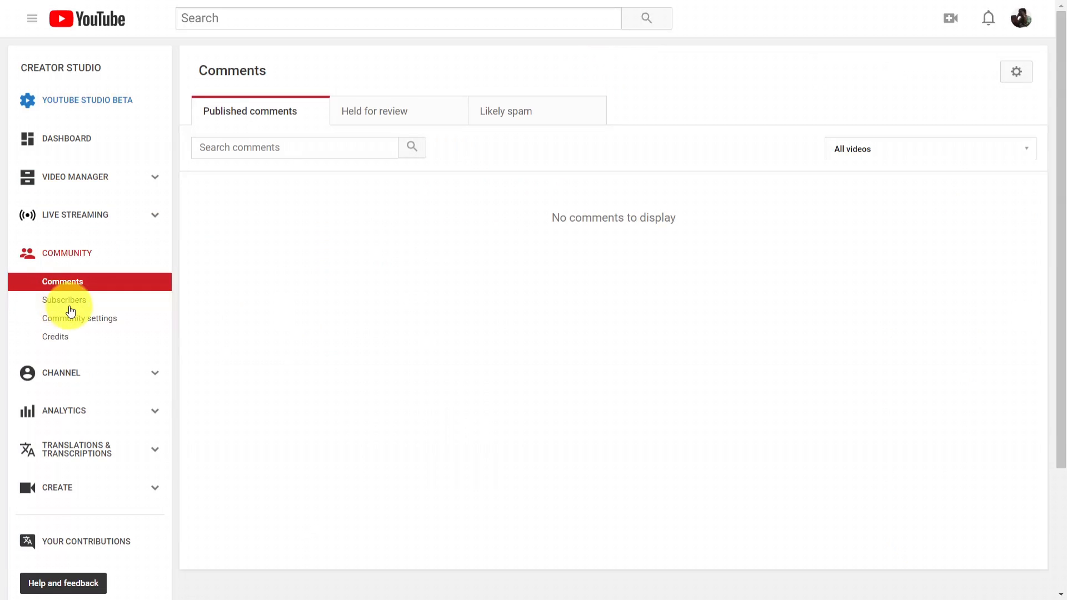
click(67, 303)
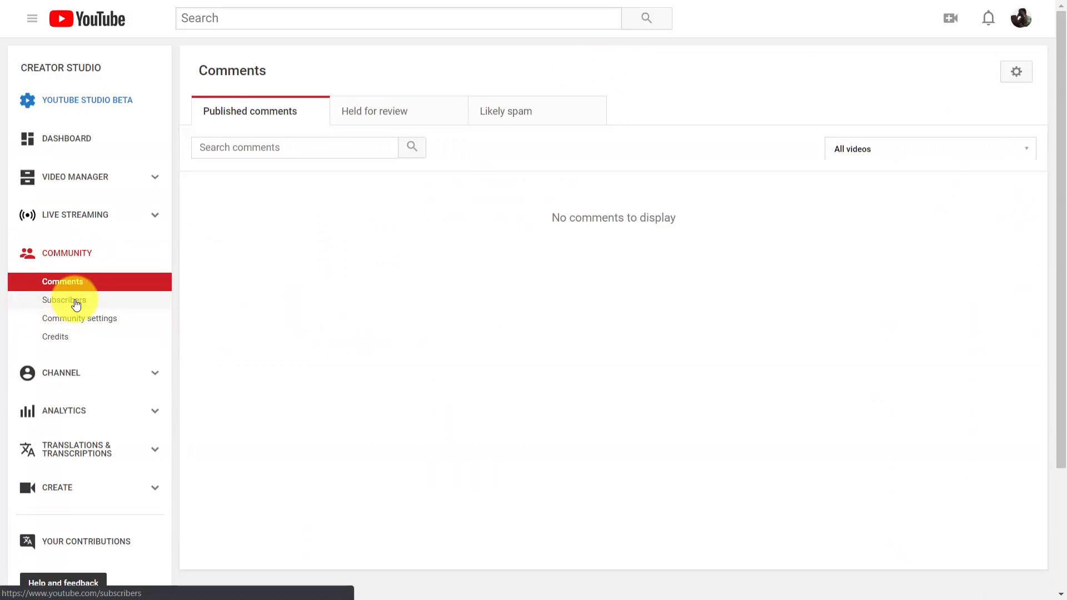
scroll(630, 26, down, 1)
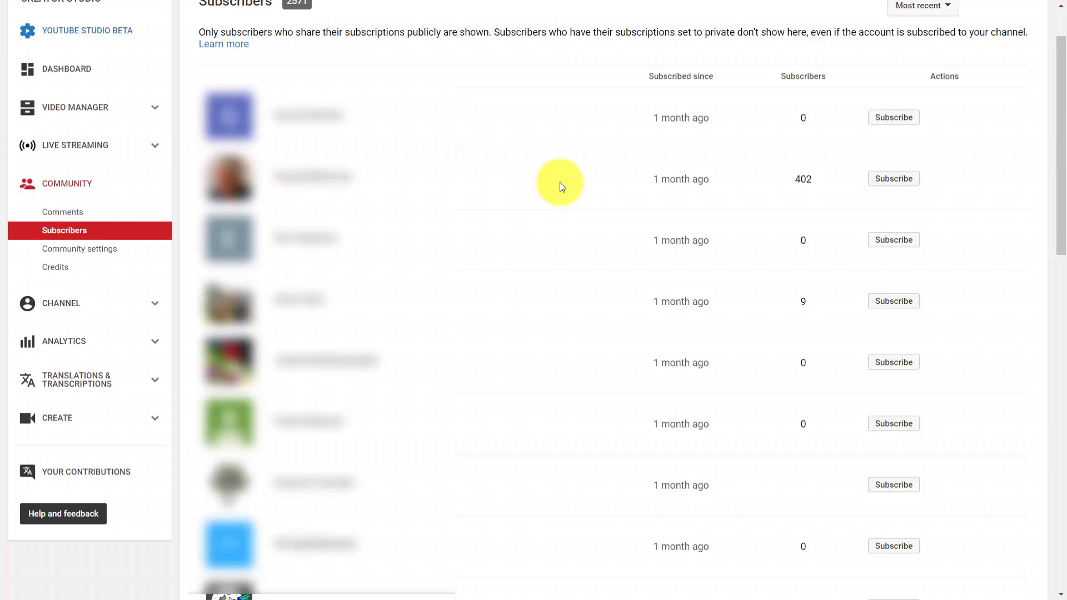
click(947, 8)
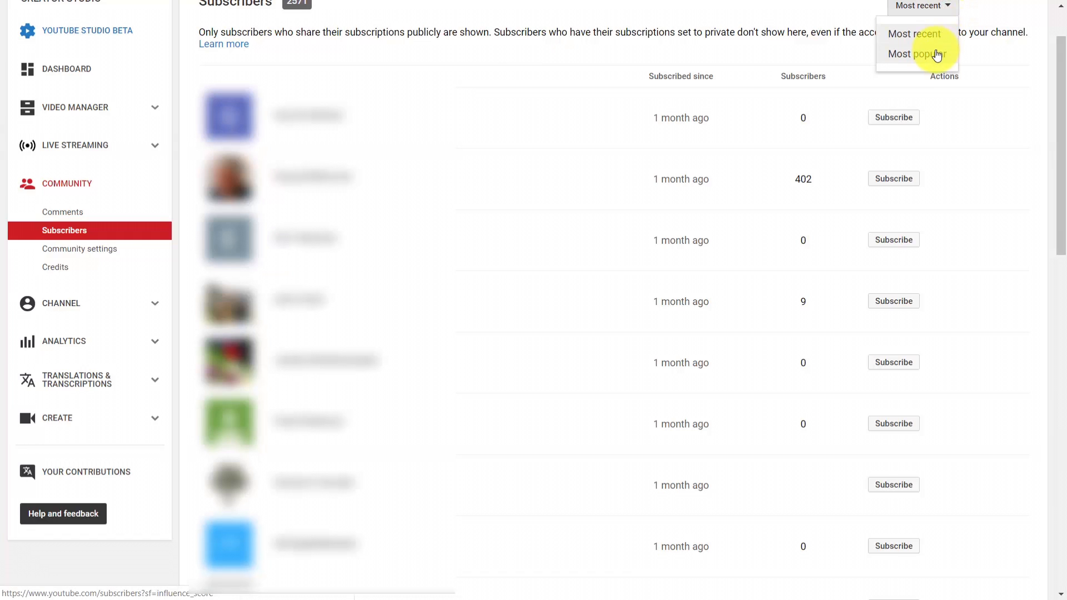
click(937, 55)
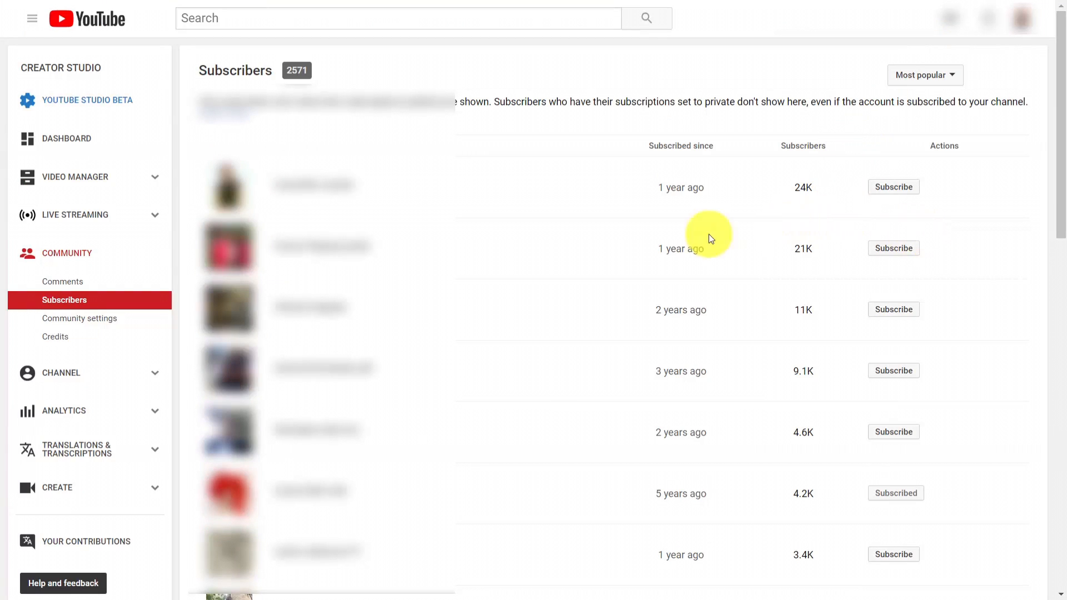
mouse_move(882, 186)
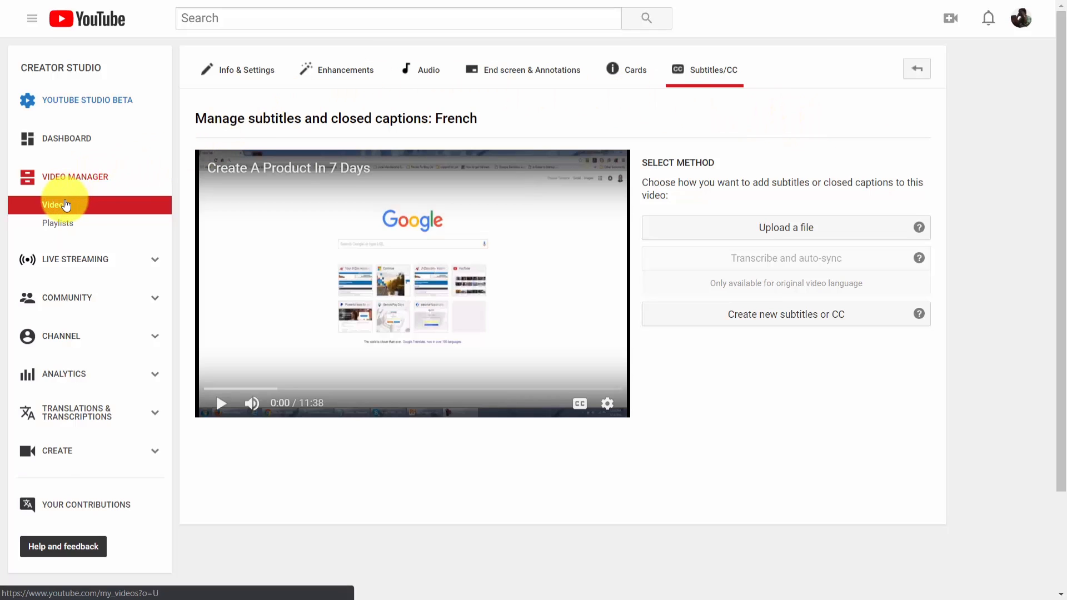
Open the audio editor for the Create A Product In 7 Days video, pause its preview and look over the top tracks
click(425, 72)
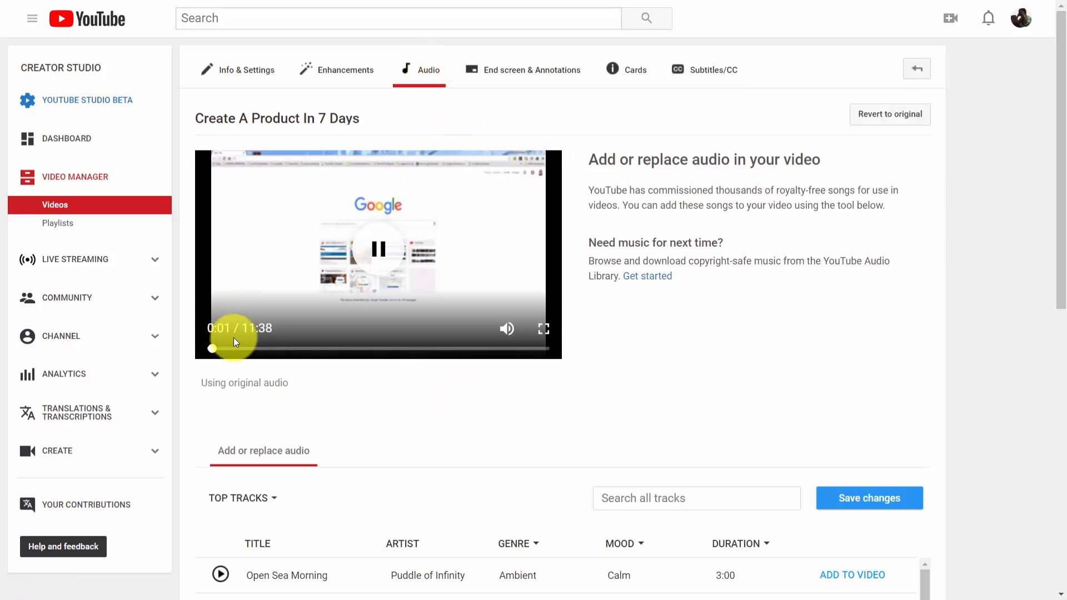
click(380, 249)
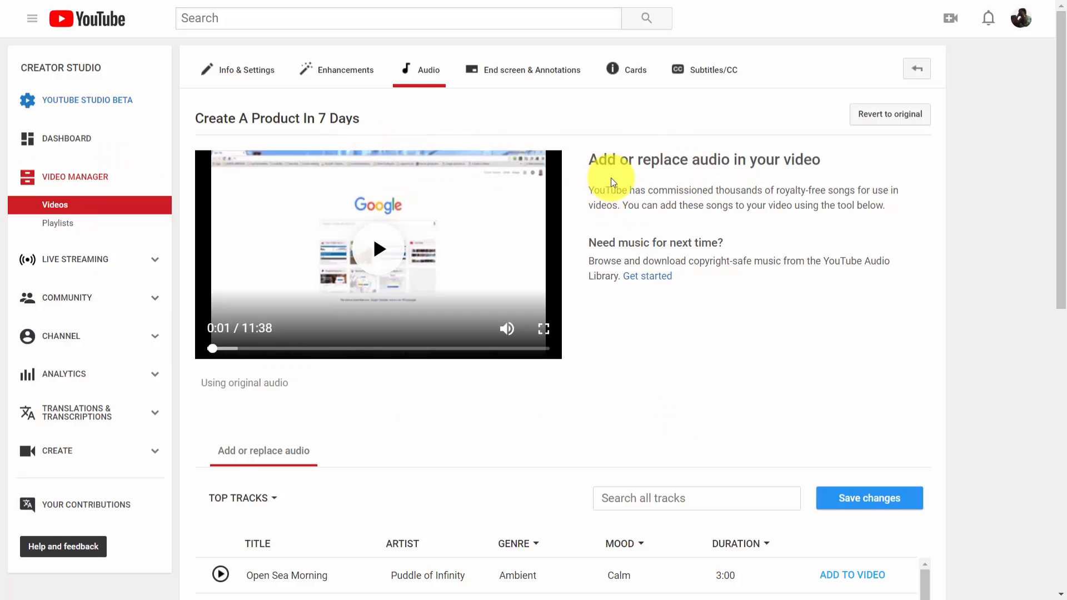
scroll(611, 183, down, 3)
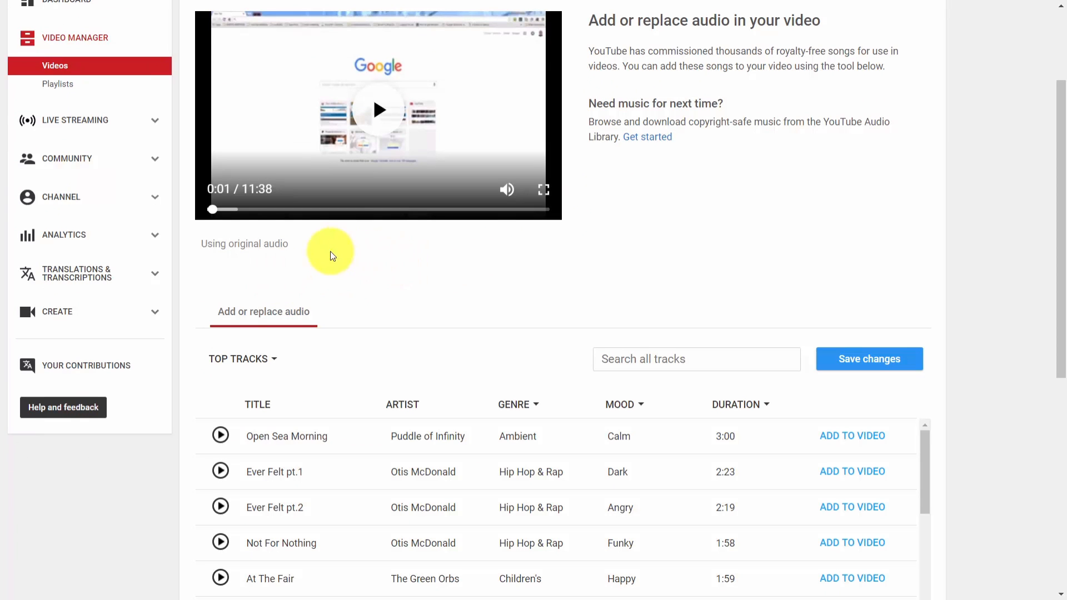
scroll(491, 267, down, 3)
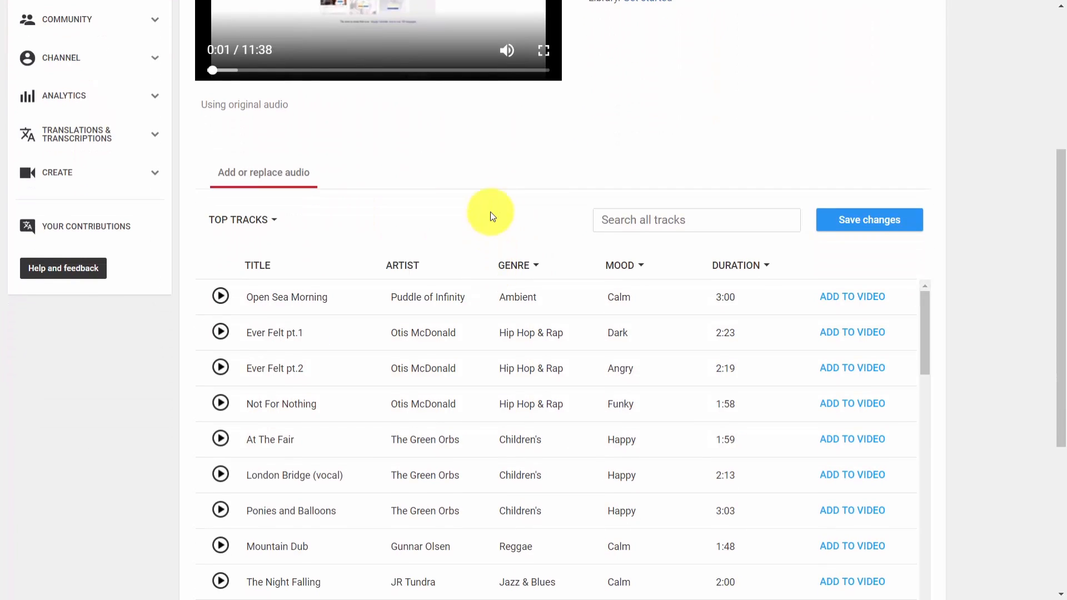
scroll(489, 188, down, 2)
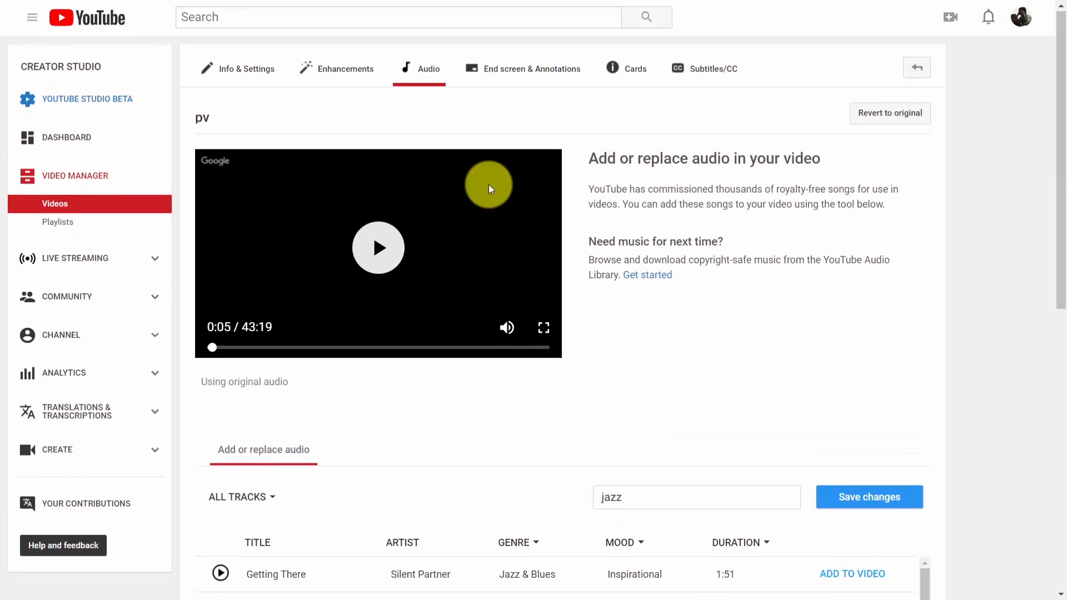
Look through the jazz search results for the pv video and filter the tracks by the Jazz & Blues genre
scroll(489, 185, down, 5)
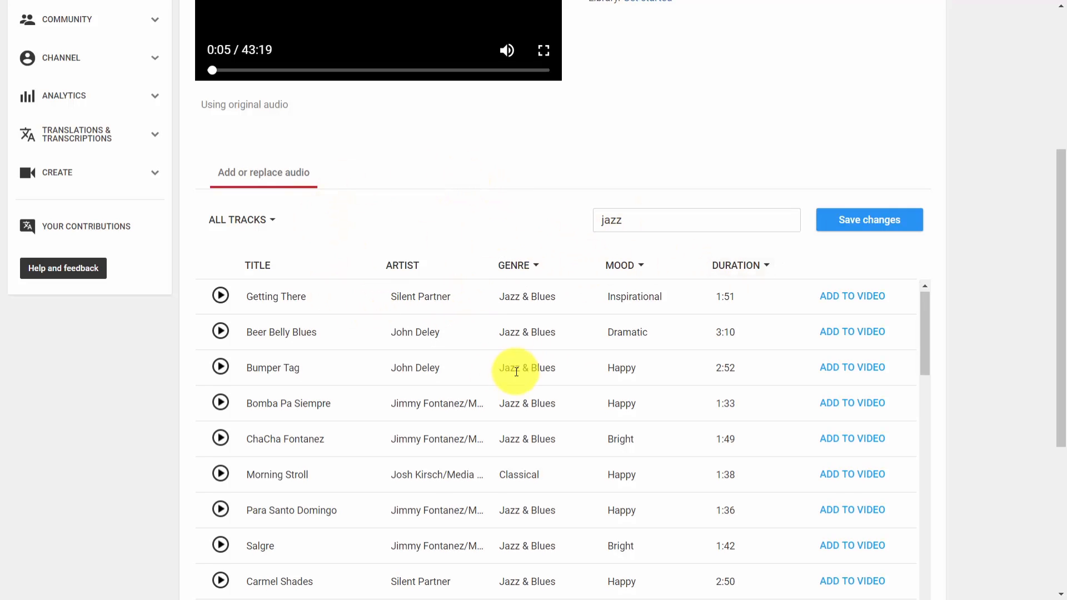
scroll(516, 372, down, 3)
scroll(478, 366, up, 3)
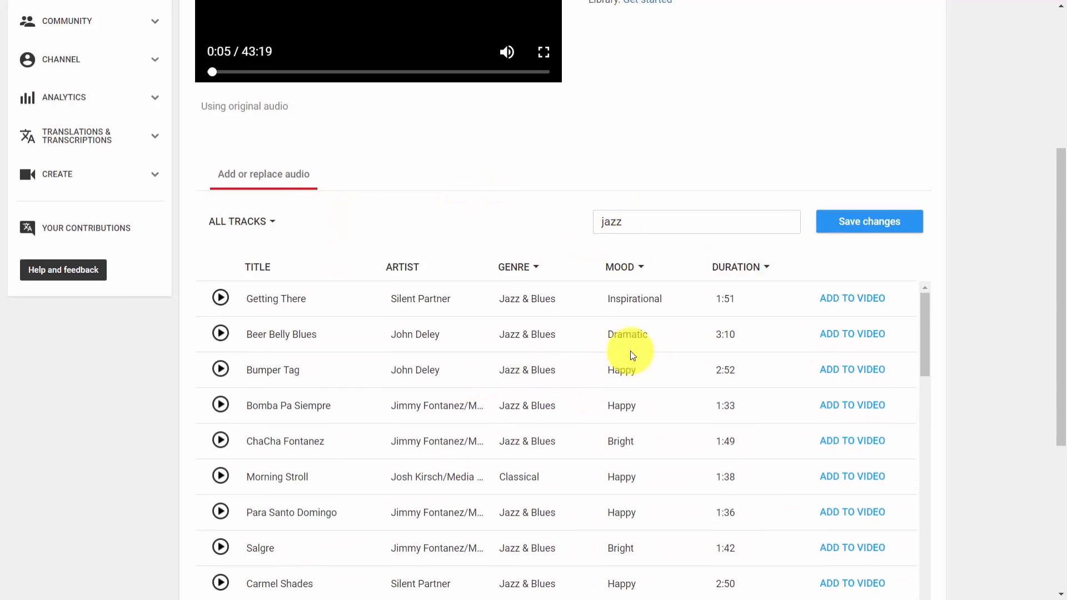
scroll(565, 355, up, 1)
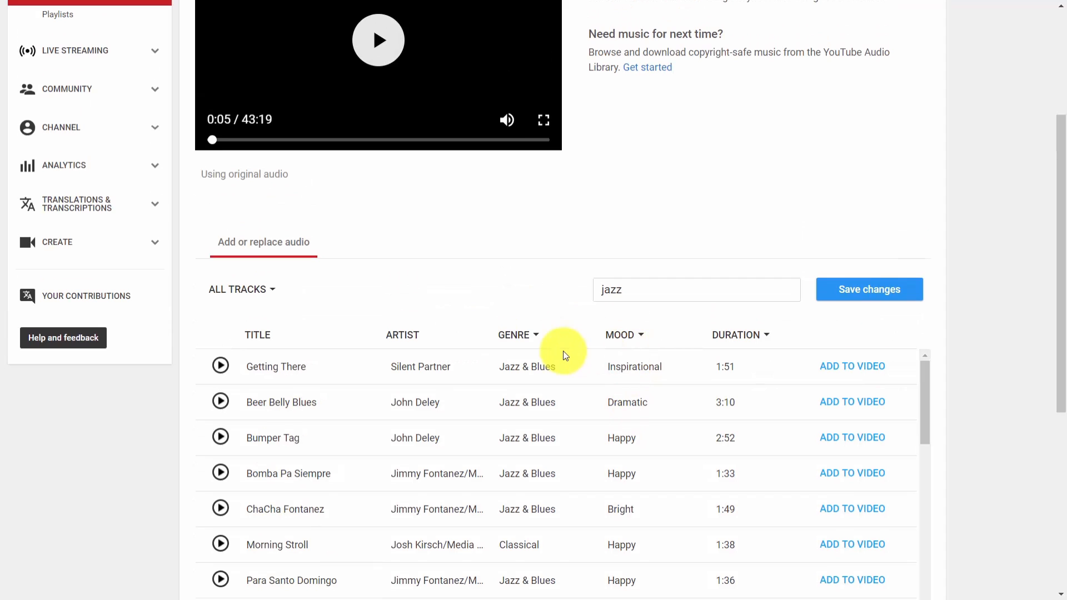
scroll(561, 352, down, 1)
scroll(444, 378, up, 1)
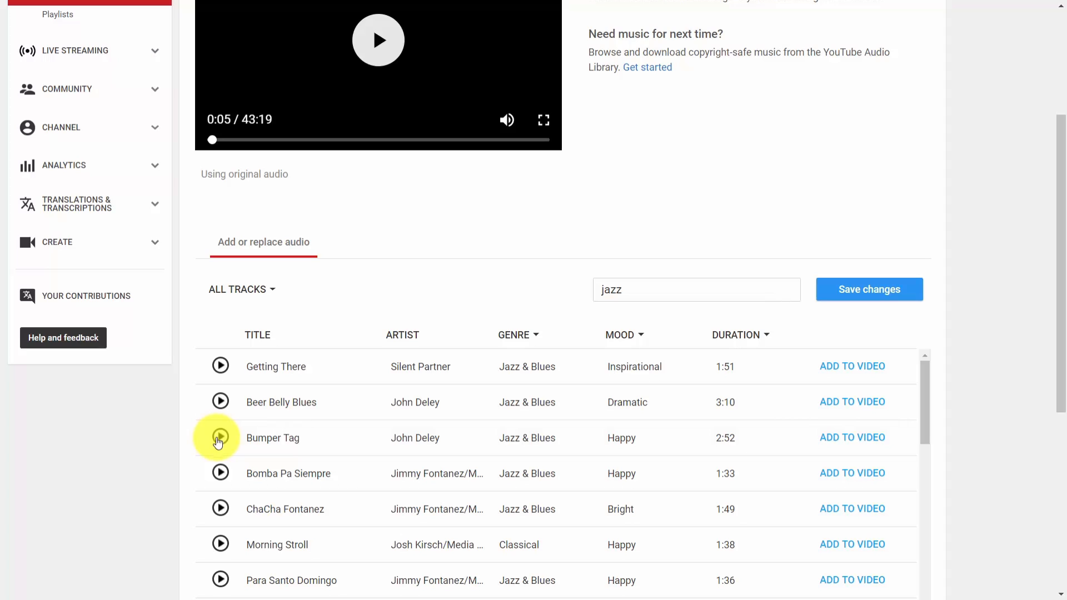
click(529, 336)
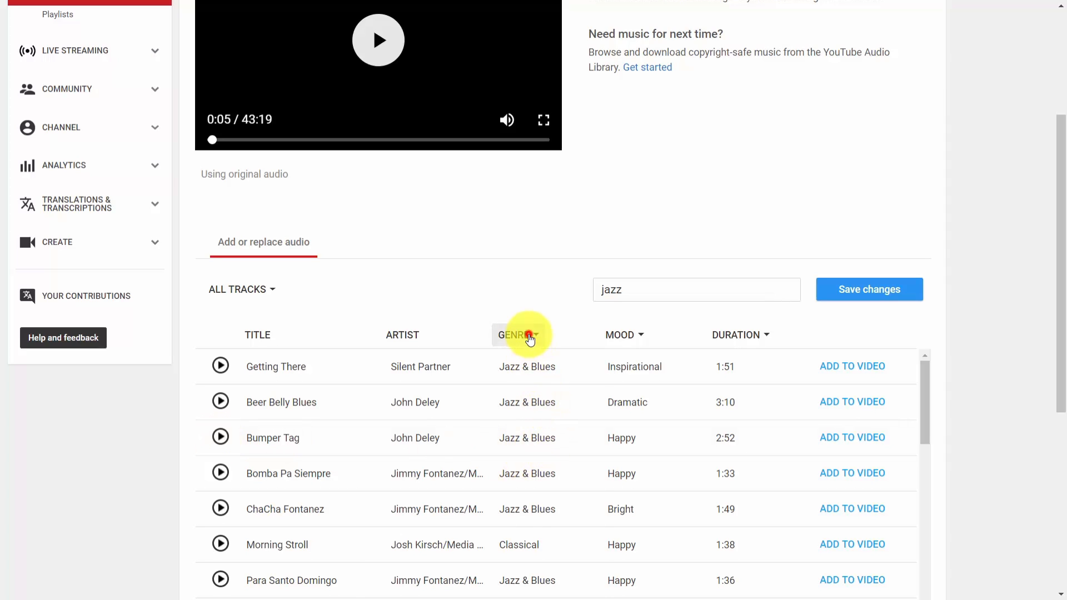
click(529, 487)
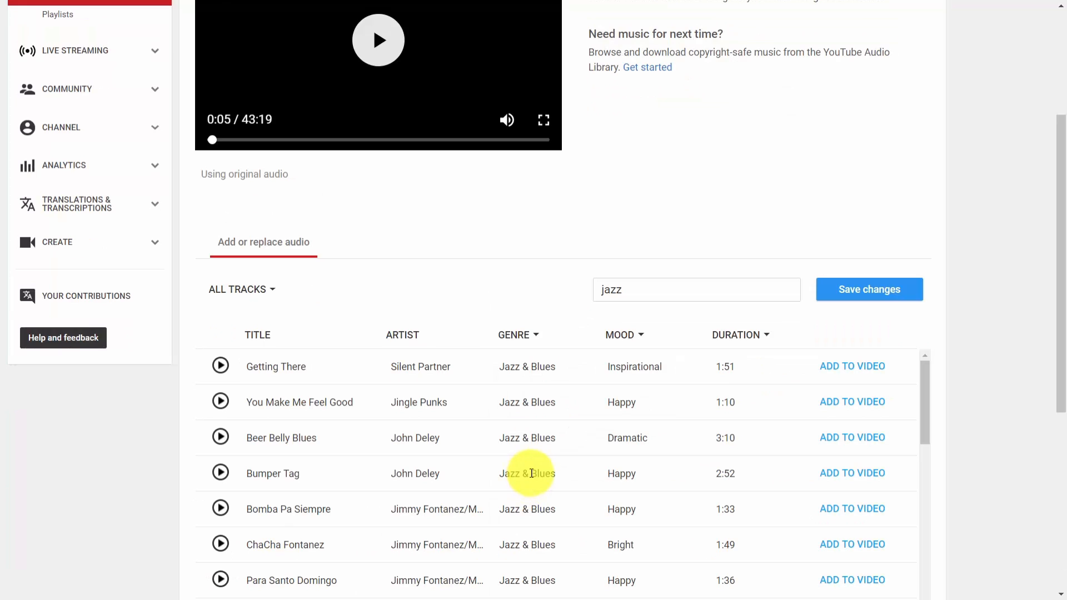
Browse the filtered Jazz & Blues tracks available for the pv video, comparing their moods and durations
scroll(526, 464, down, 4)
scroll(525, 463, up, 3)
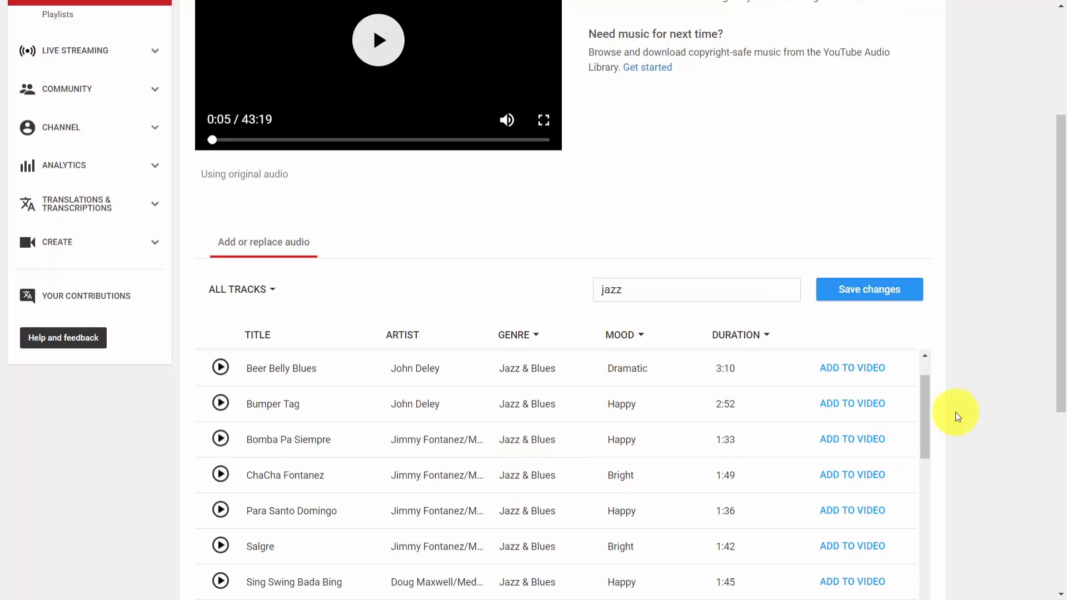
scroll(956, 411, down, 4)
scroll(660, 382, up, 1)
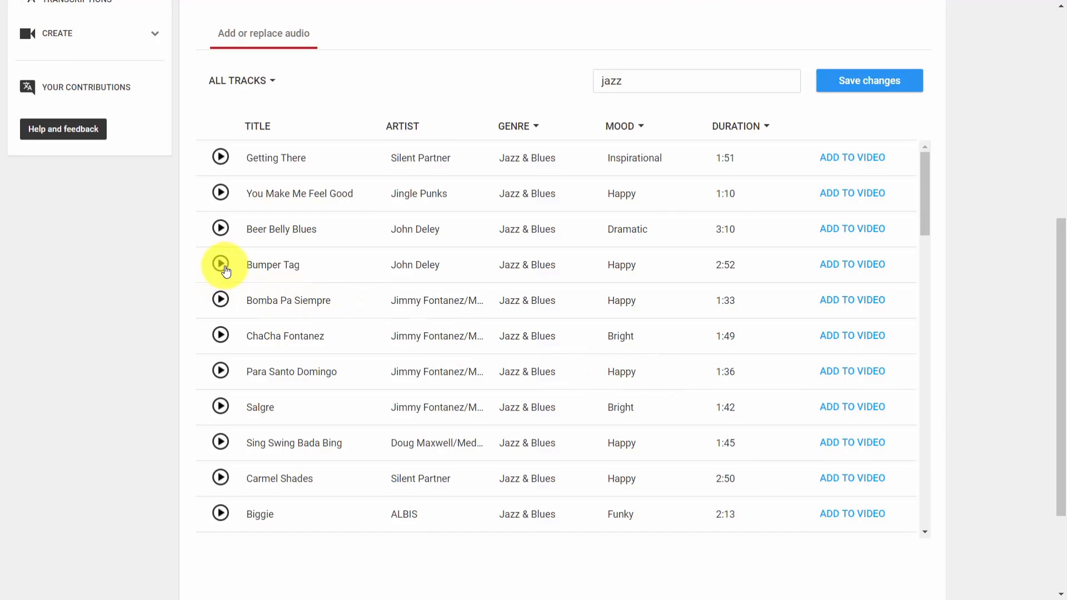
scroll(299, 312, up, 4)
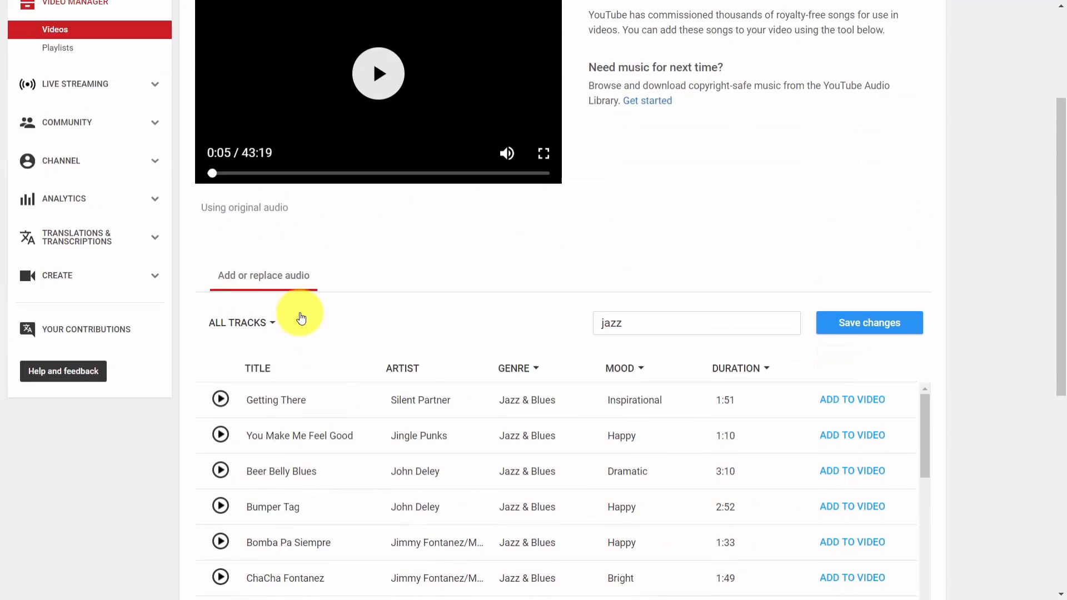
scroll(300, 318, up, 1)
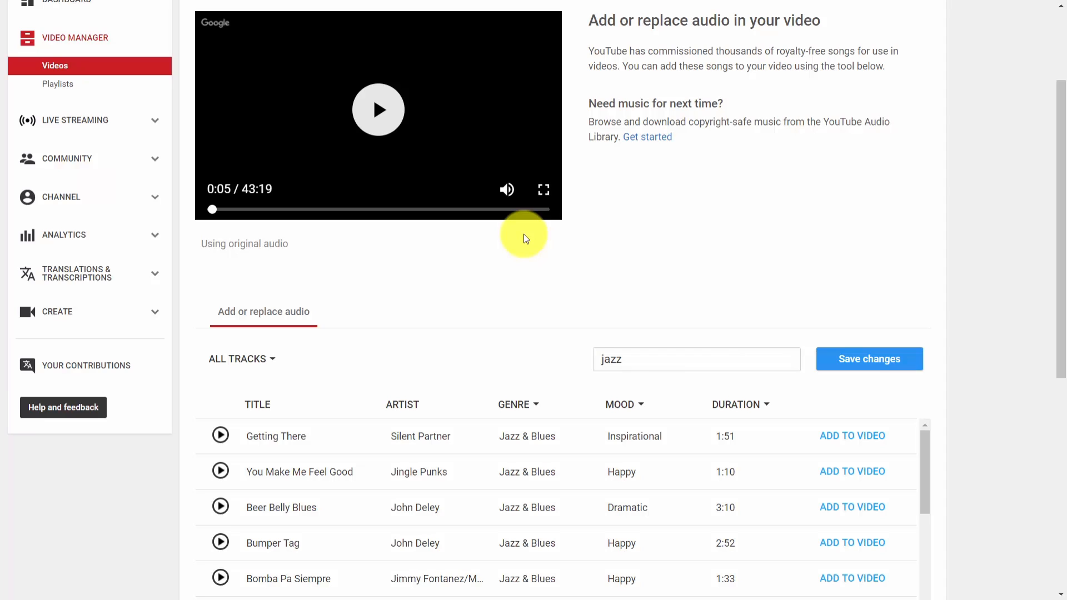
scroll(563, 419, up, 3)
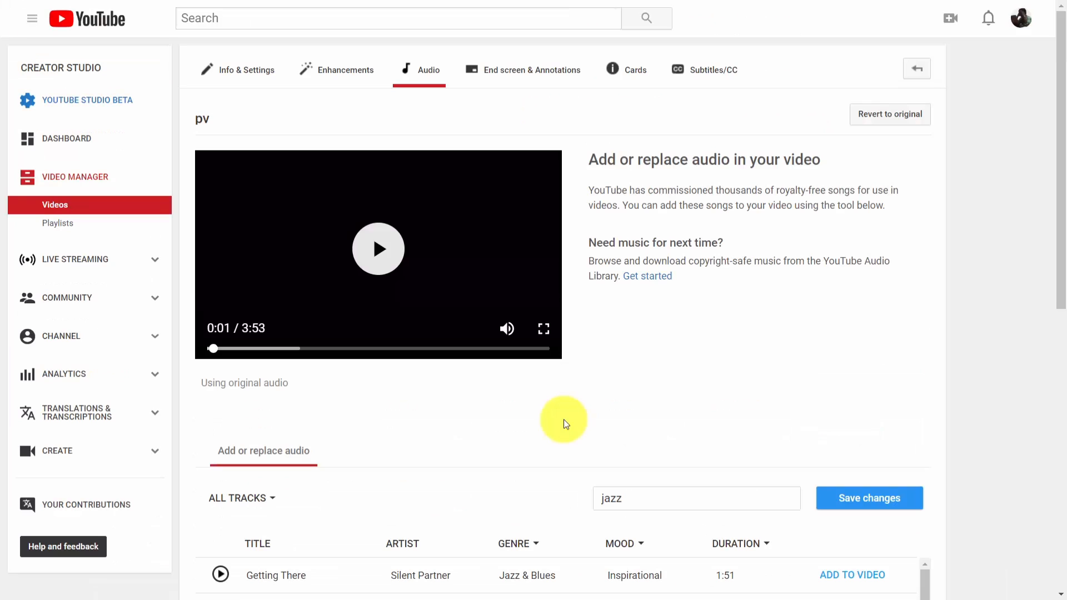
Add the track Getting There by Silent Partner to the pv video, shift it to start at about 2:02 and pause the preview
scroll(564, 419, down, 1)
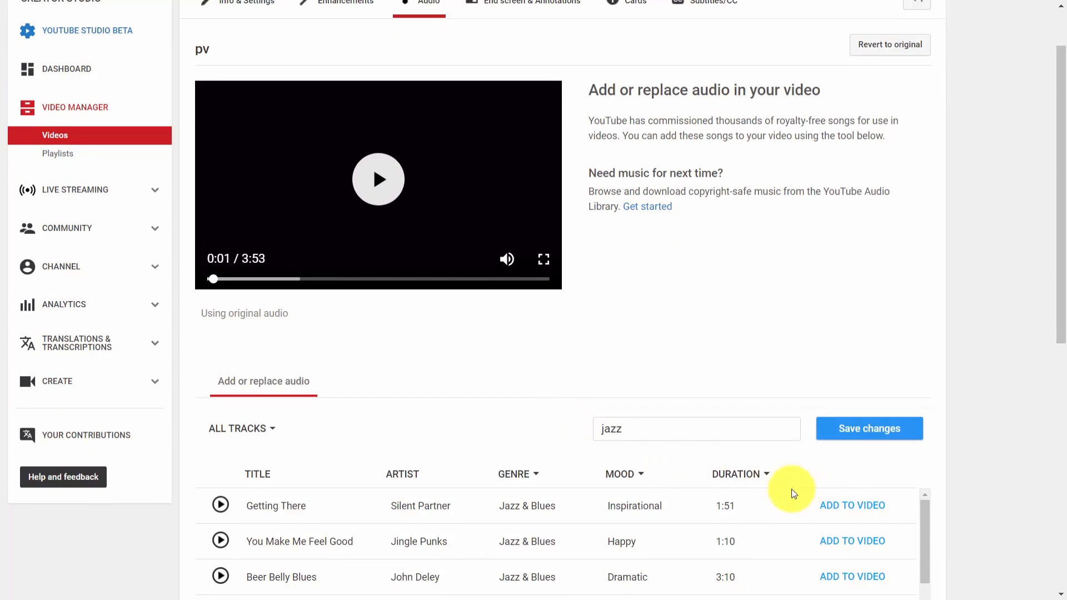
click(845, 507)
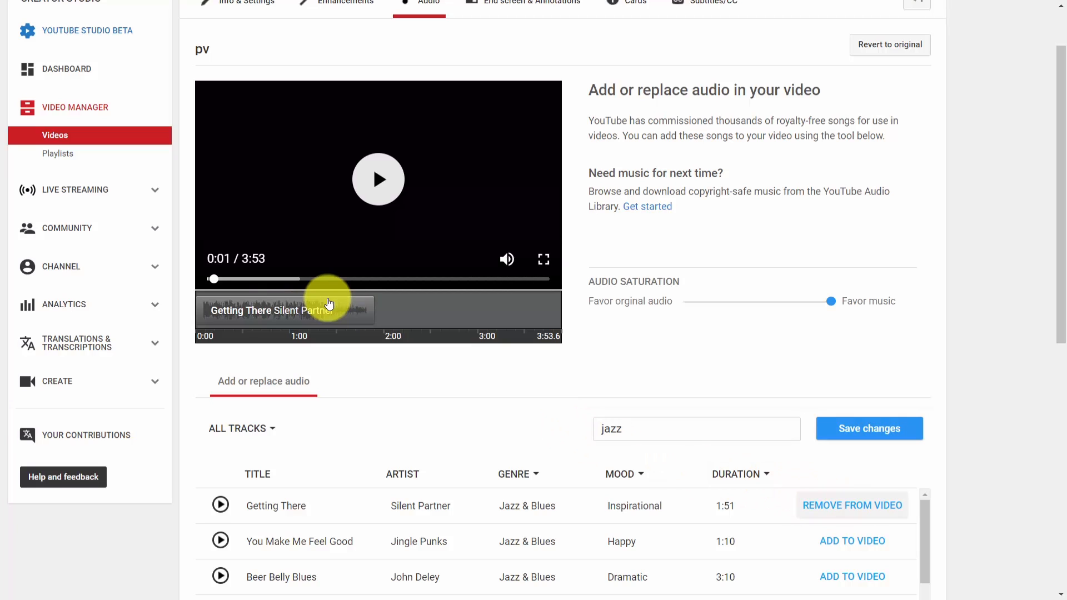
drag(281, 308, 477, 313)
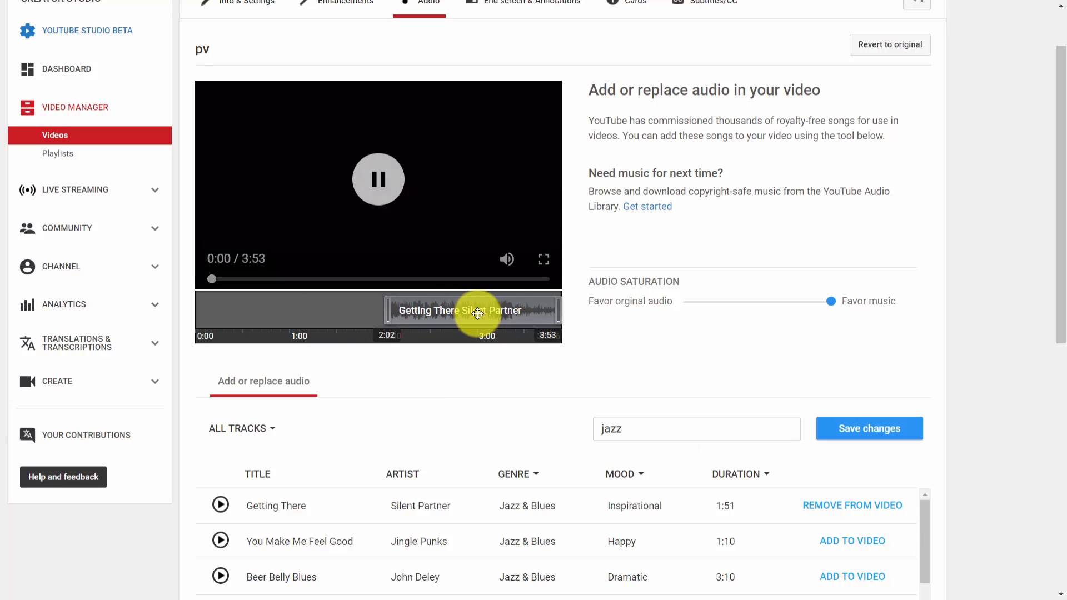
click(357, 172)
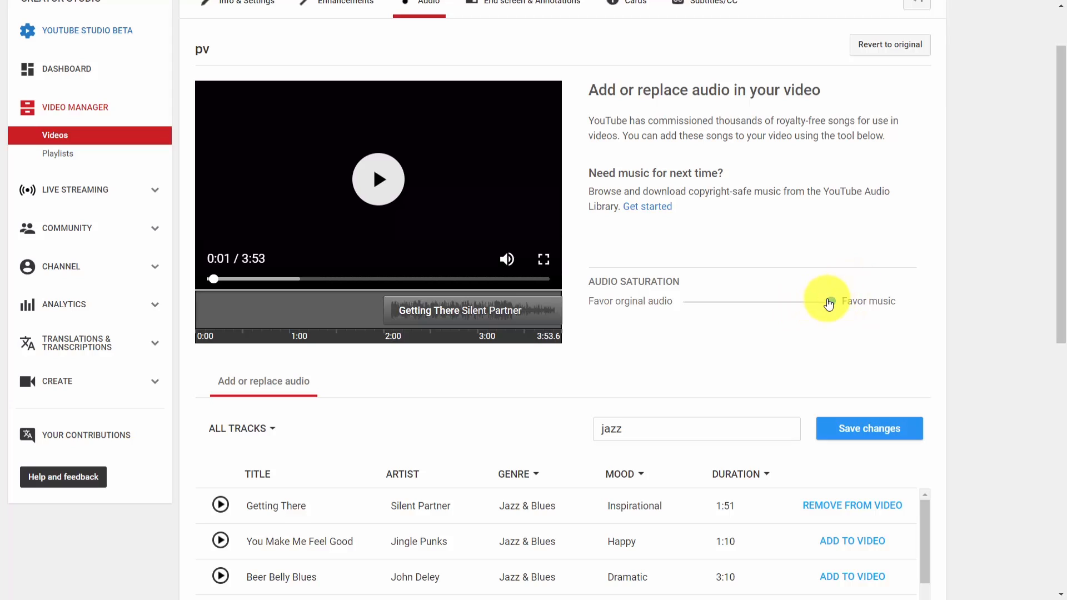
Set the audio saturation fully towards the original audio and save the pv video's audio changes
drag(830, 301, 678, 307)
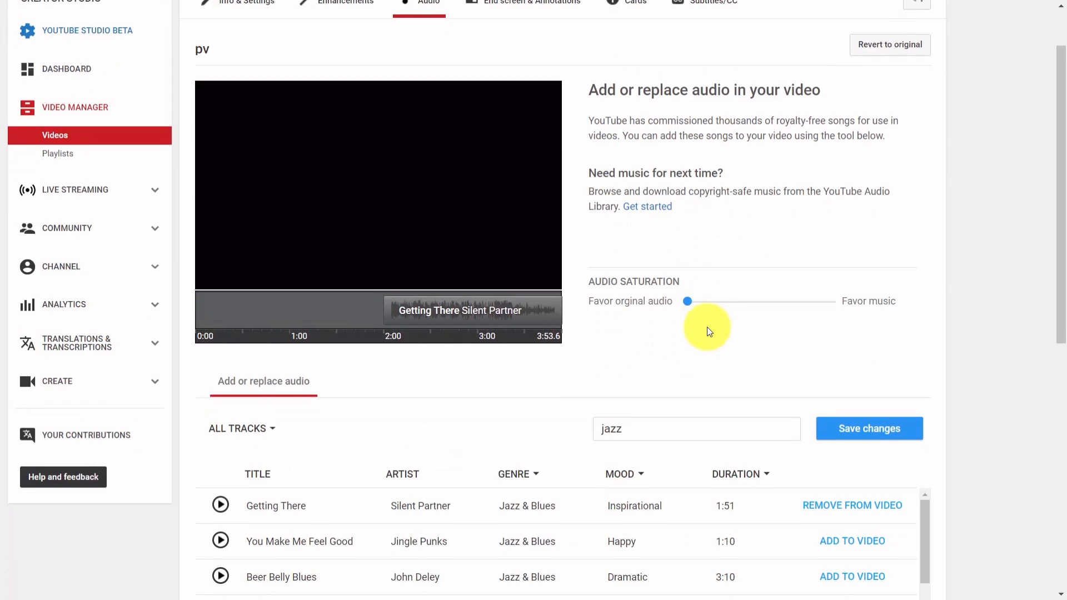
click(870, 429)
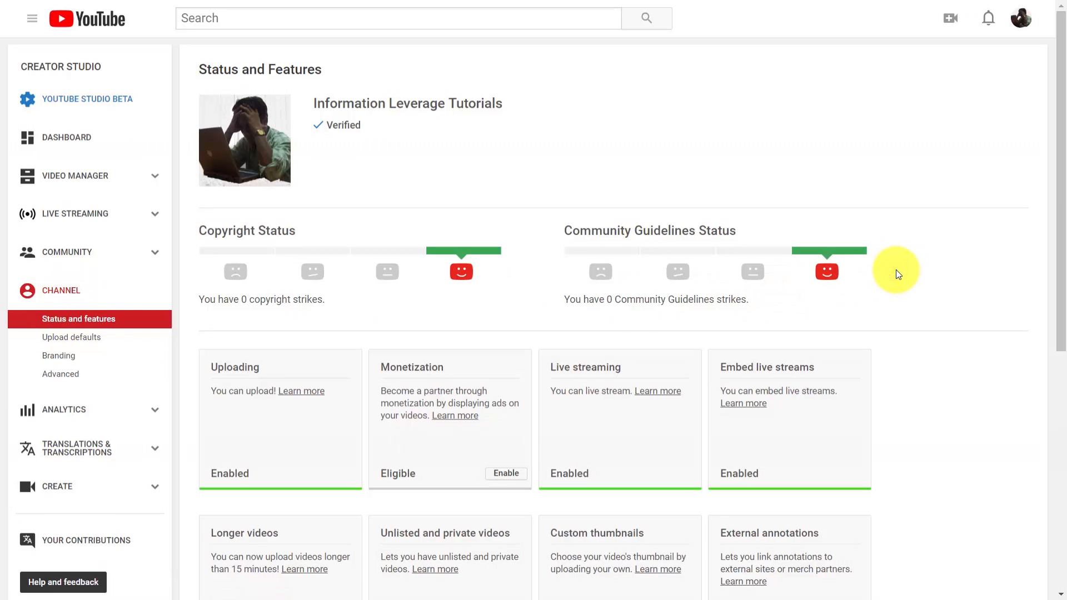
Review the channel's features and open the custom URL help article's general eligibility requirements
scroll(896, 271, down, 7)
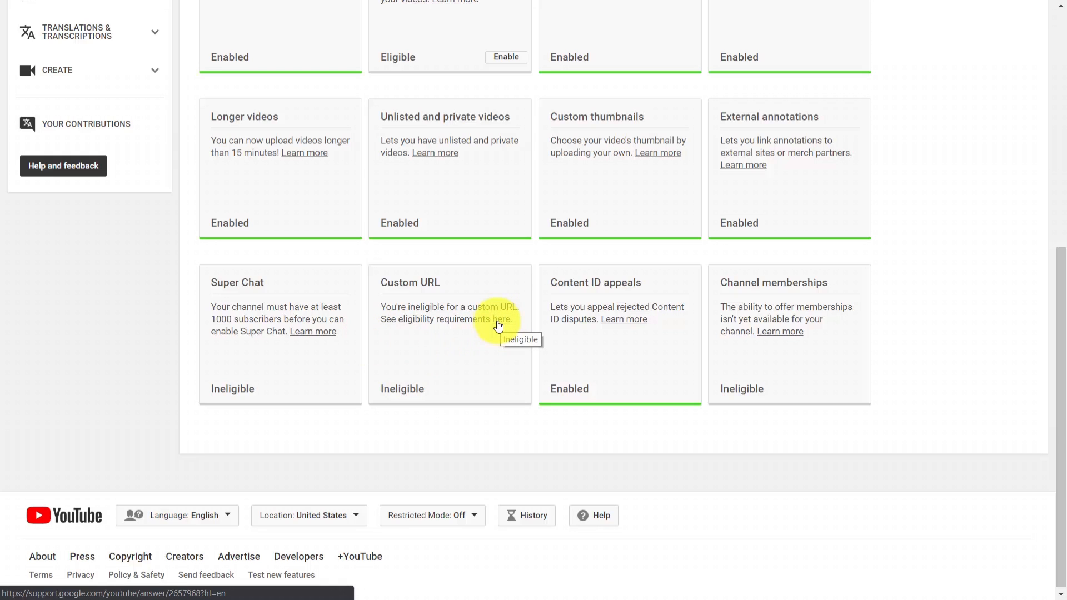
click(500, 320)
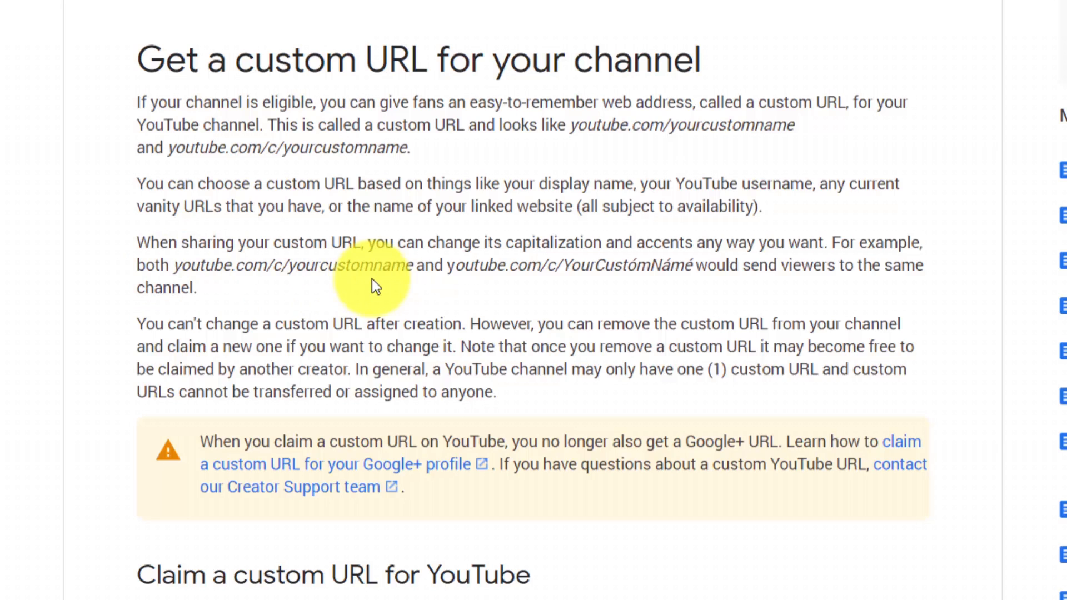
scroll(372, 279, down, 7)
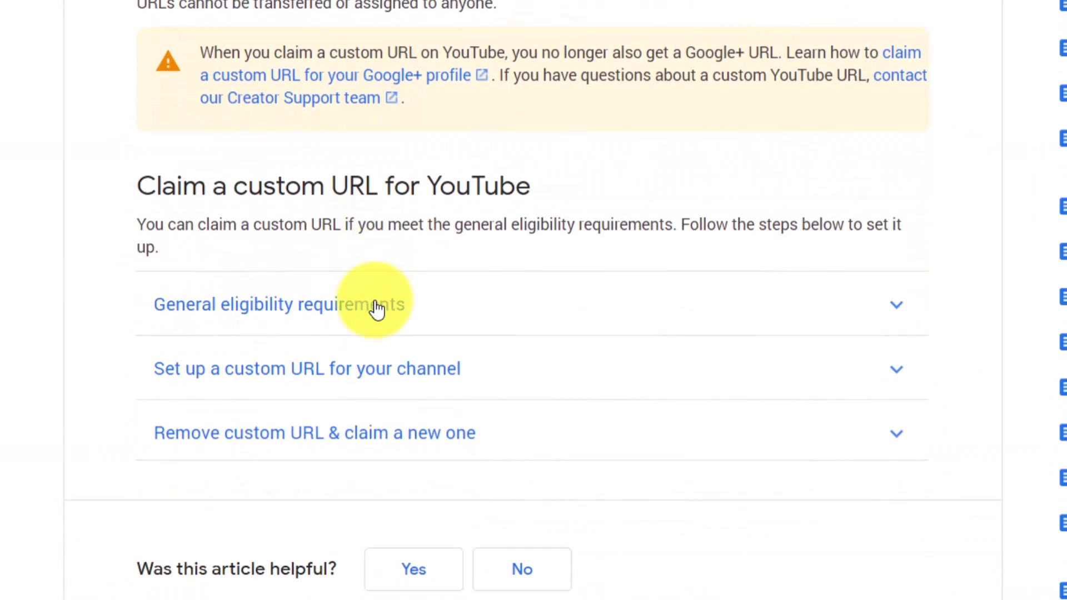
click(377, 309)
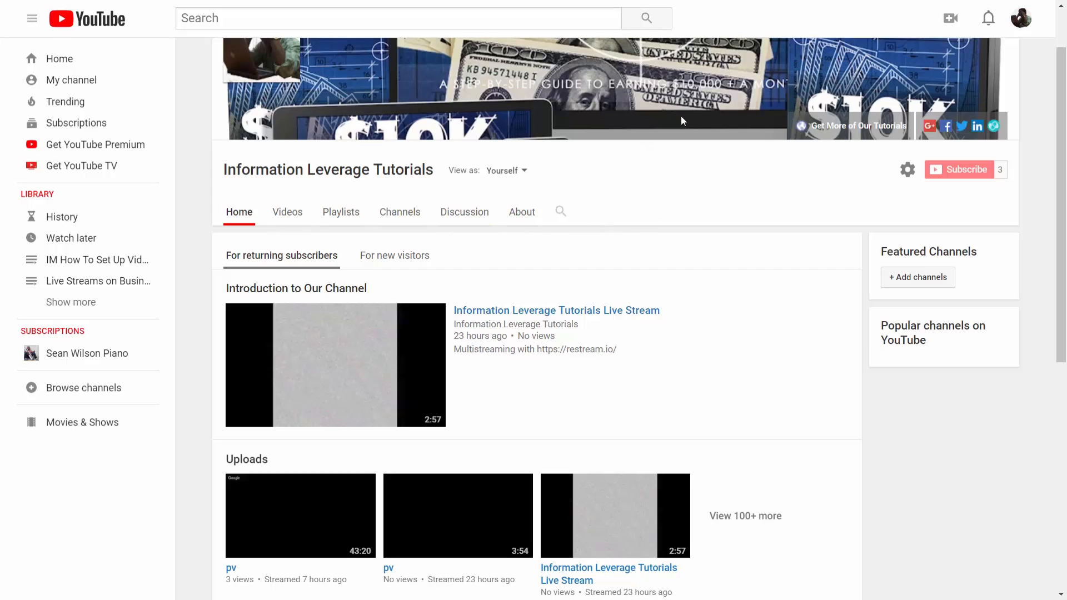
View the channel's home page content for new visitors
click(405, 253)
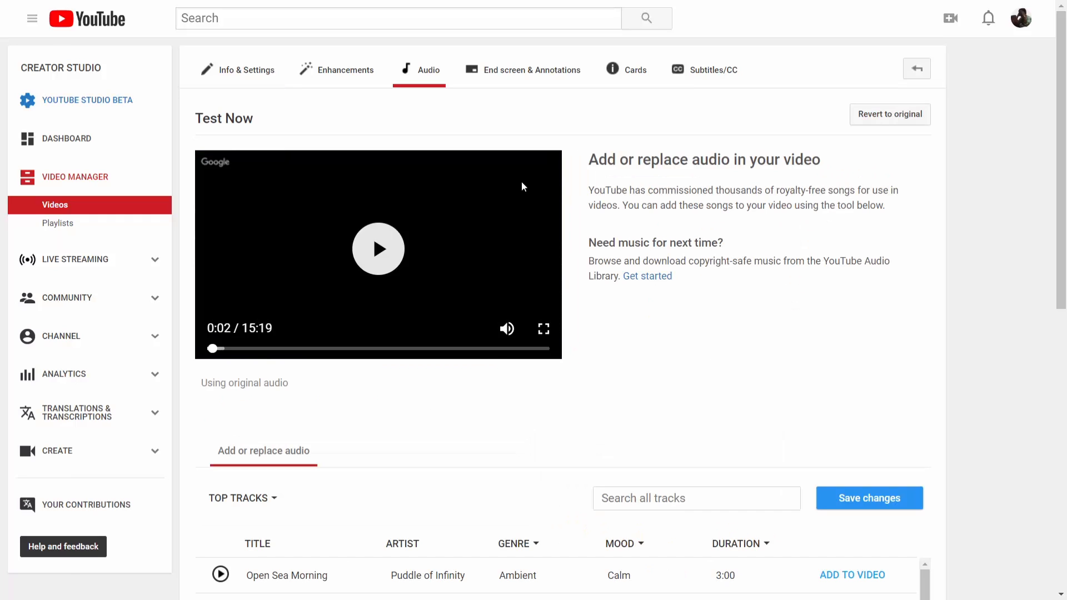
Open the Community comments page in Creator Studio
click(93, 300)
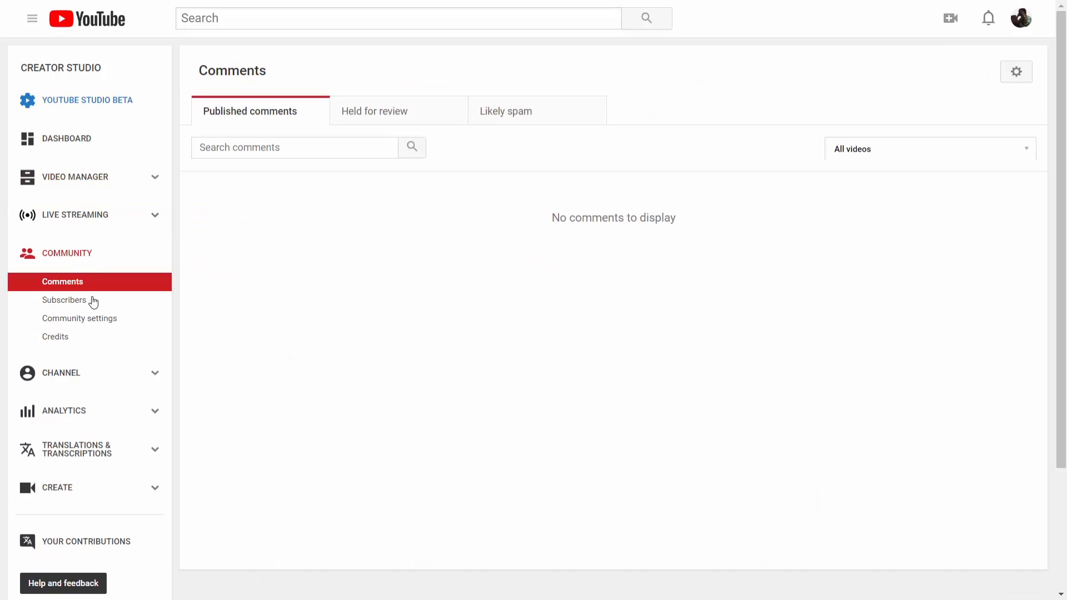